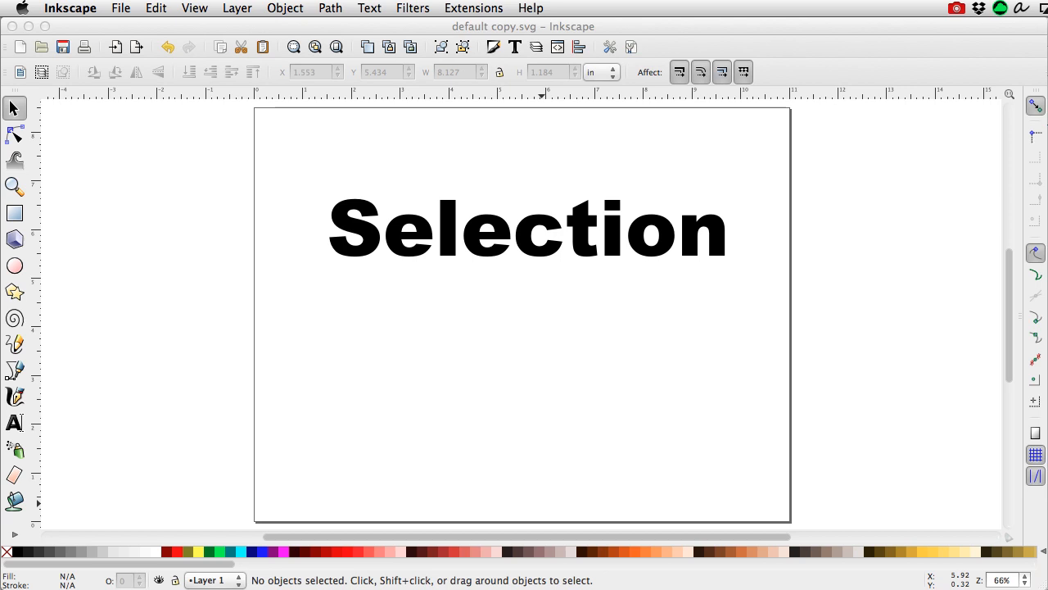
# Step: With the Text tool, select the letters "tion" in "Selection" and set their horizontal kerning to -3.03
pyautogui.click(16, 420)
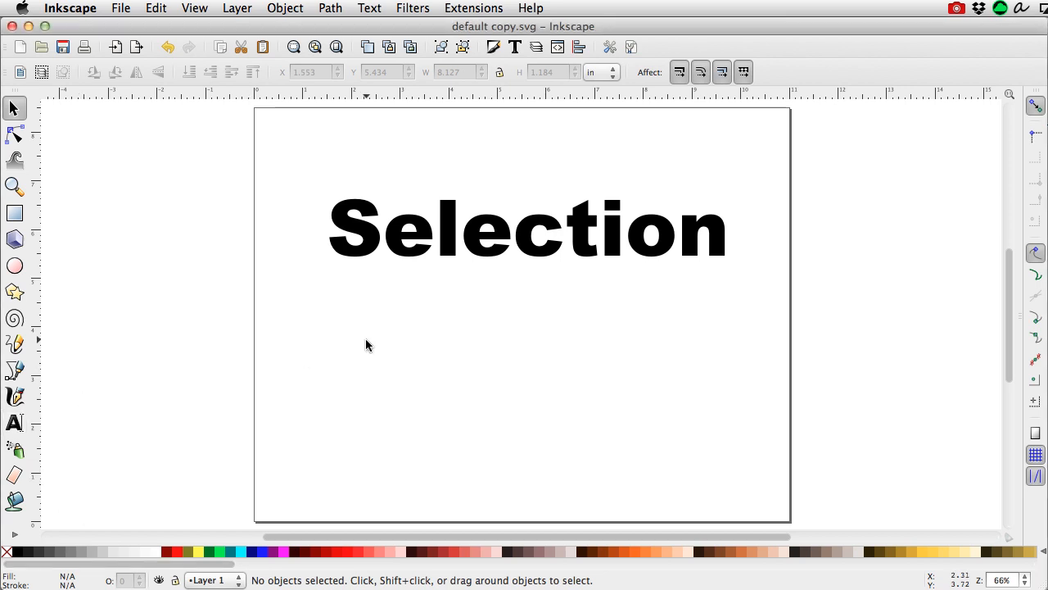
pyautogui.click(15, 421)
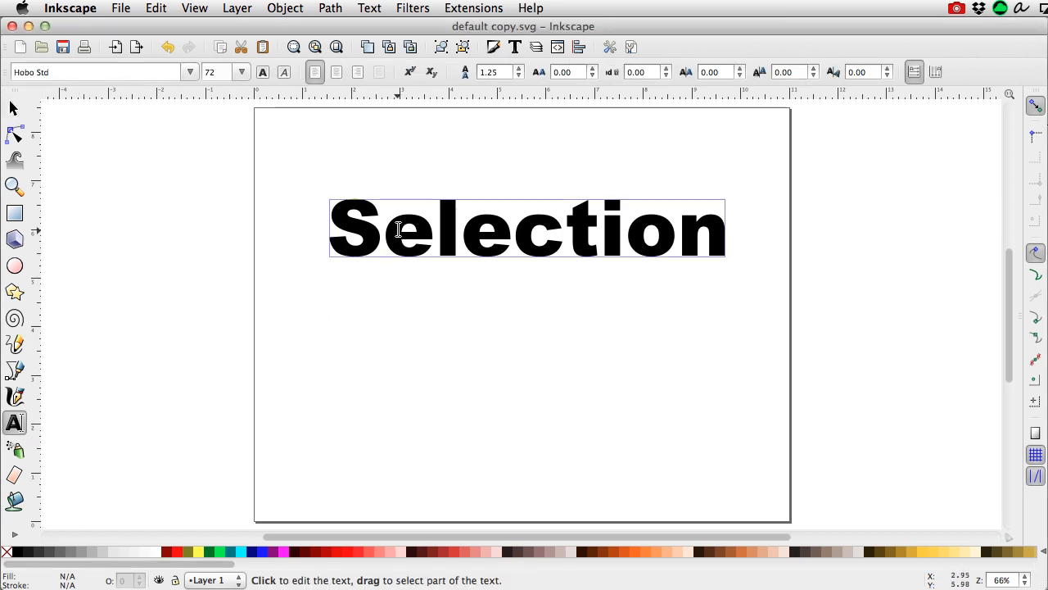
pyautogui.moveTo(386, 235); pyautogui.dragTo(461, 238)
pyautogui.click(519, 229)
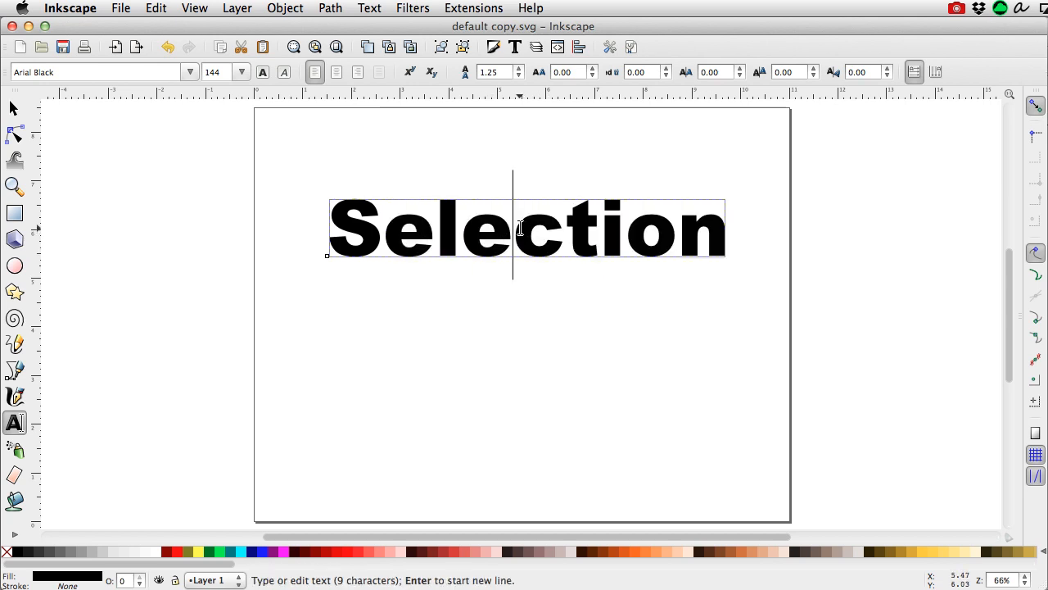
pyautogui.press('Right')
pyautogui.hotkey('shift', 'Right')
pyautogui.hotkey('shift', 'Right')
pyautogui.hotkey('shift', 'Right')
pyautogui.hotkey('shift', 'Right')
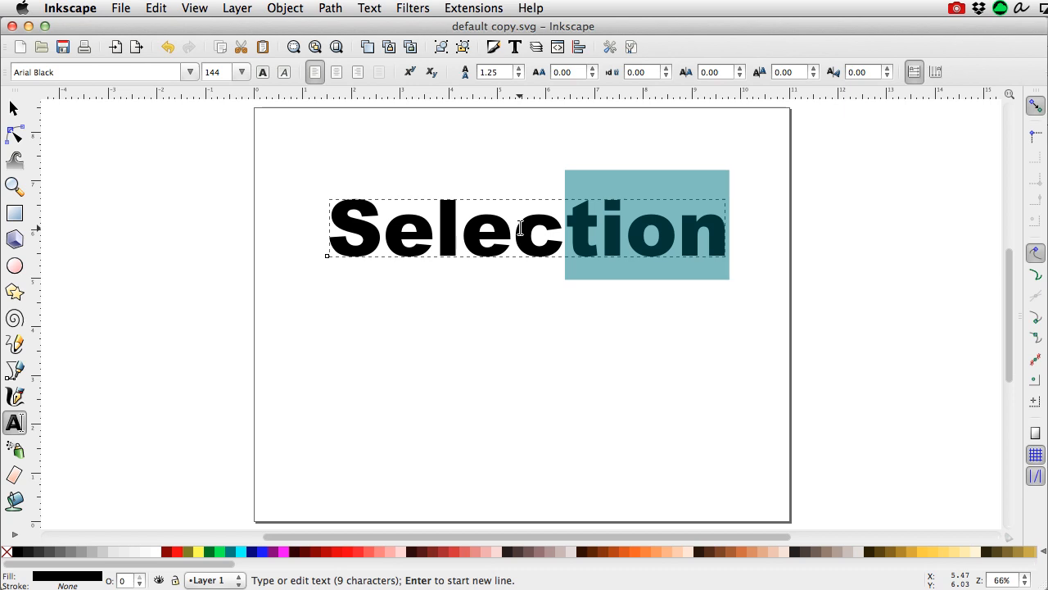
pyautogui.hotkey('alt', 'Left')
pyautogui.hotkey('alt', 'Left')
pyautogui.hotkey('alt', 'Left')
pyautogui.hotkey('alt', 'Left')
pyautogui.hotkey('alt', 'Left')
pyautogui.hotkey('alt', 'Left')
pyautogui.hotkey('alt', 'Left')
pyautogui.hotkey('alt', 'Right')
pyautogui.hotkey('alt', 'Right')
pyautogui.hotkey('alt', 'Right')
pyautogui.hotkey('alt', 'Right')
pyautogui.hotkey('alt', 'Right')
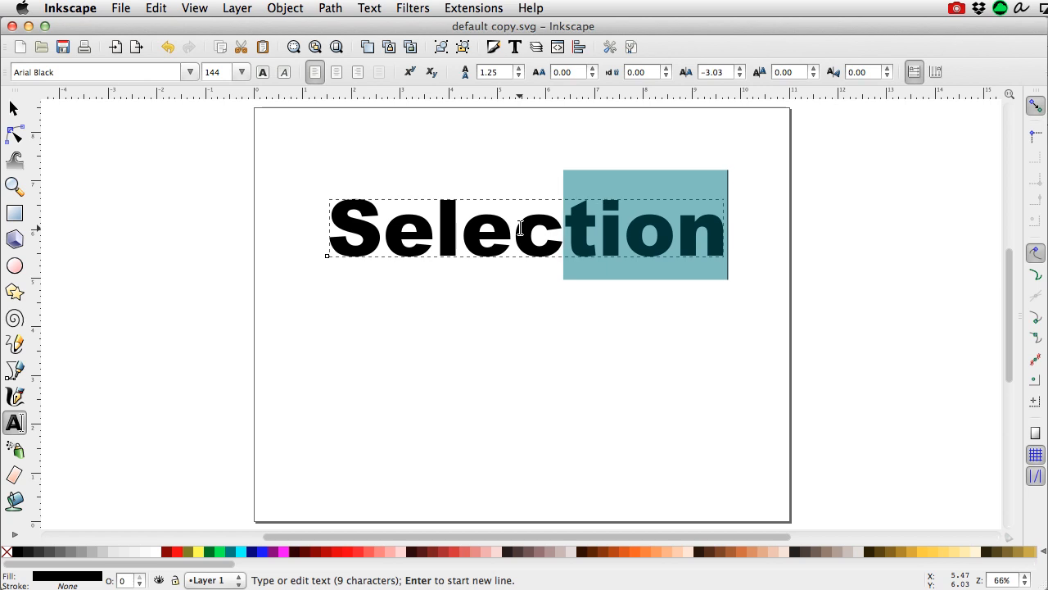
pyautogui.press('Escape')
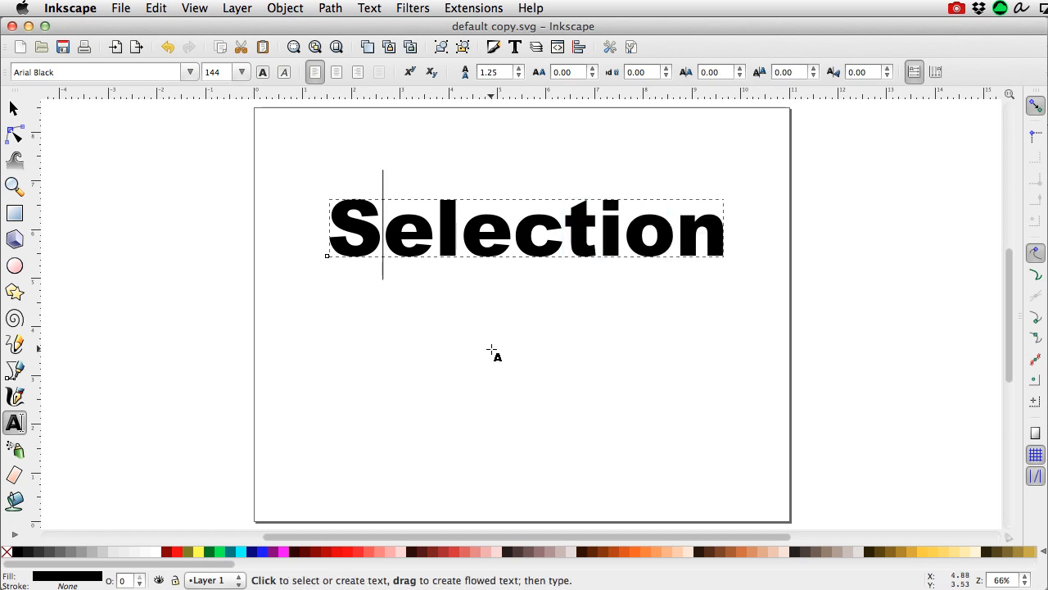
# Step: Tighten the horizontal kerning between the "l" and the second "e" of "Selection" to -75.74
pyautogui.click(15, 423)
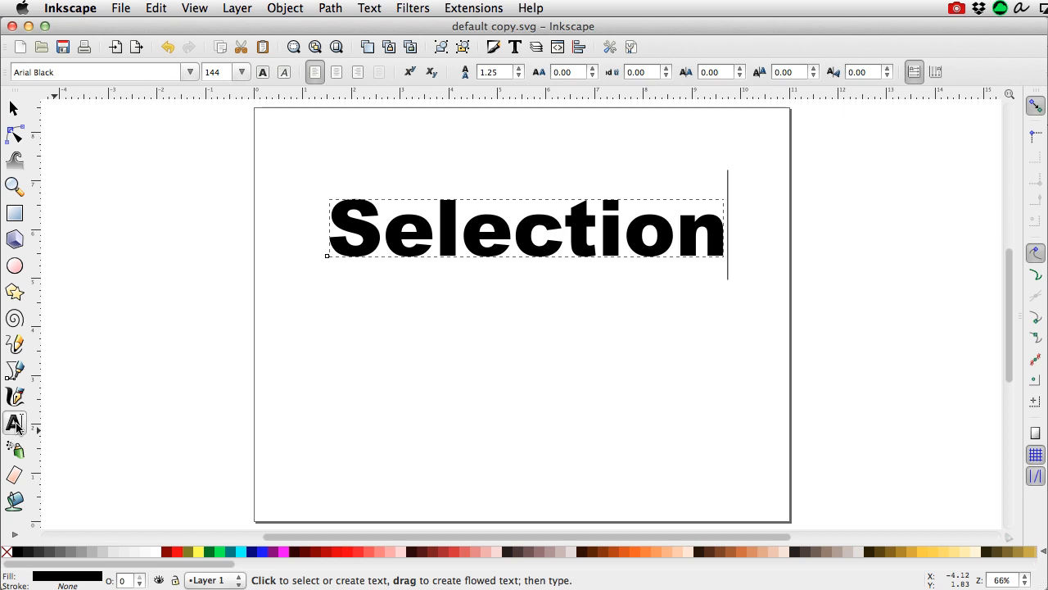
pyautogui.click(464, 222)
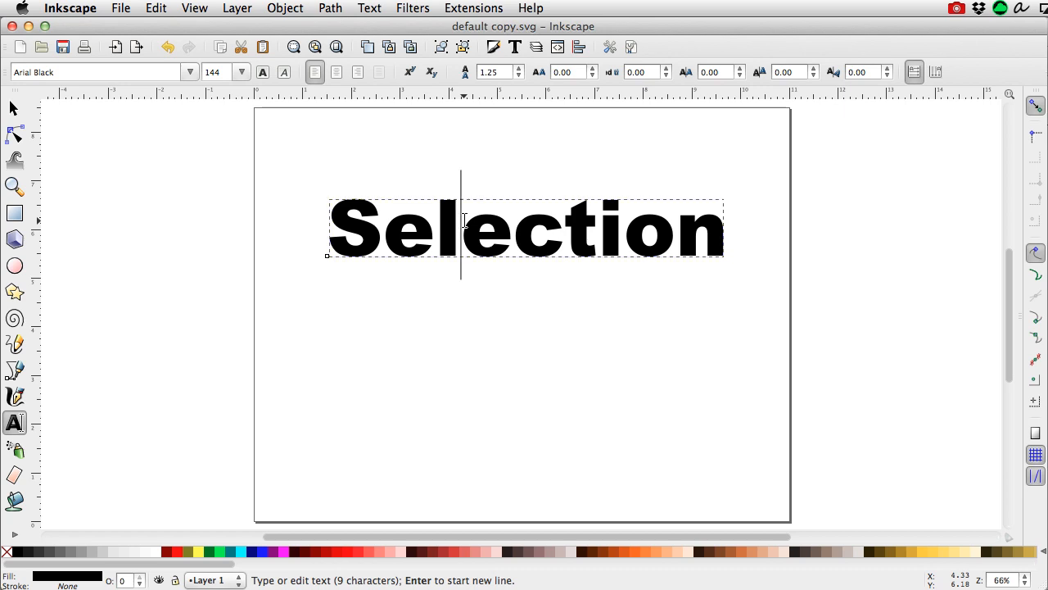
pyautogui.hotkey('alt', 'shift', 'Left')
pyautogui.hotkey('alt', 'shift', 'Left')
pyautogui.hotkey('alt', 'shift', 'Left')
pyautogui.hotkey('alt', 'shift', 'Left')
pyautogui.hotkey('alt', 'shift', 'Left')
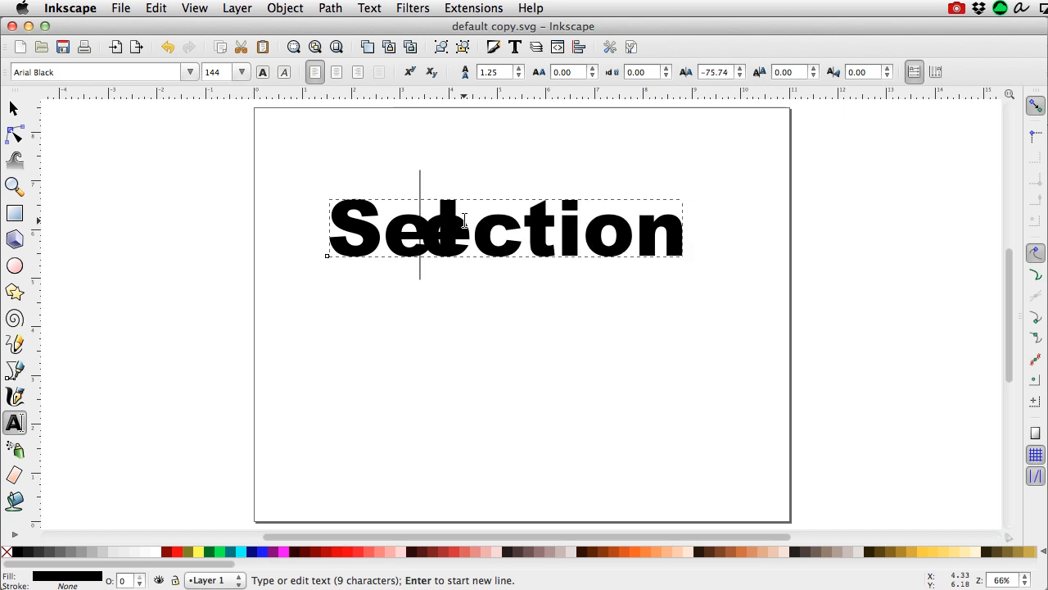
# Step: Widen the gap between the "l" and the second "e" of "Selection" again, bringing the horizontal kerning back to 0.00
pyautogui.hotkey('alt', 'shift', 'Right')
pyautogui.hotkey('alt', 'shift', 'Right')
pyautogui.hotkey('alt', 'shift', 'Right')
pyautogui.hotkey('alt', 'shift', 'Right')
pyautogui.hotkey('alt', 'shift', 'Right')
pyautogui.hotkey('alt', 'shift', 'Right')
pyautogui.hotkey('alt', 'shift', 'Right')
pyautogui.hotkey('alt', 'shift', 'Left')
pyautogui.hotkey('alt', 'shift', 'Left')
pyautogui.hotkey('alt', 'shift', 'Right')
pyautogui.hotkey('alt', 'shift', 'Right')
pyautogui.hotkey('alt', 'shift', 'Left')
pyautogui.hotkey('alt', 'shift', 'Left')
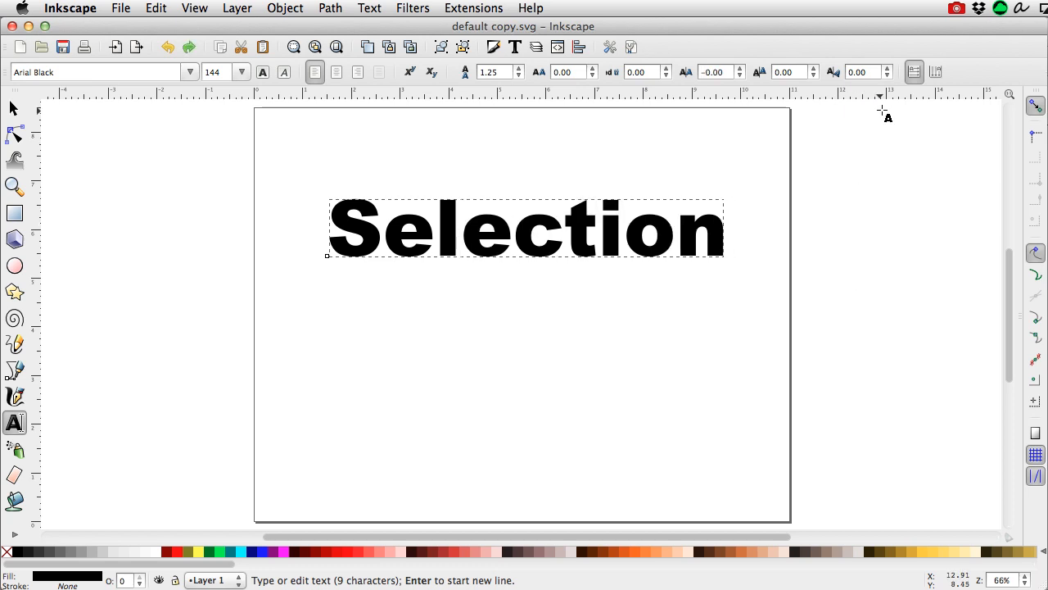
pyautogui.click(887, 70)
pyautogui.moveTo(887, 70); pyautogui.dragTo(887, 78)
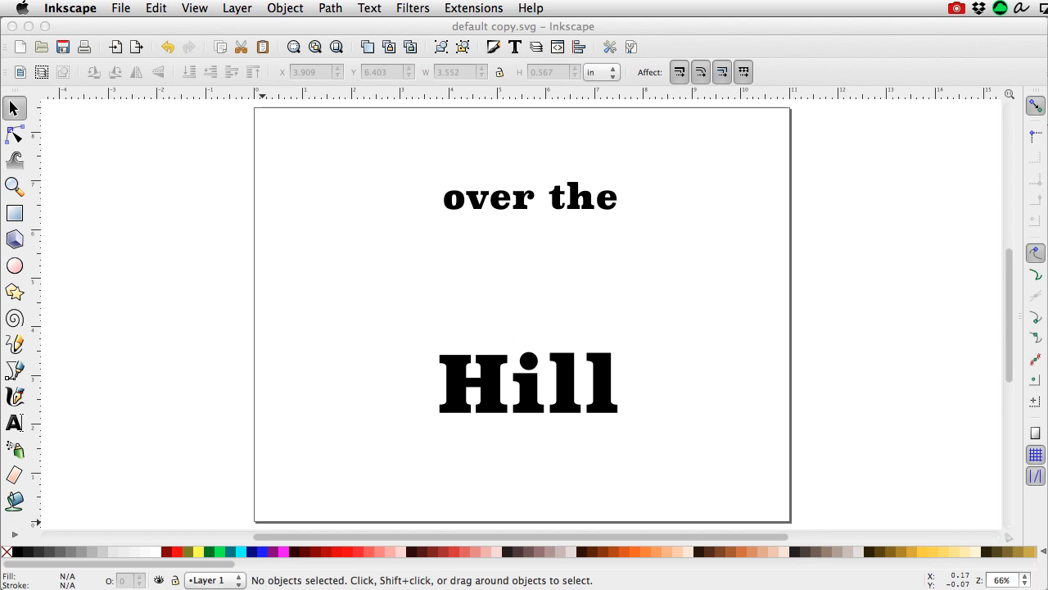
# Step: Enlarge the "Hill" text proportionally to about 4.82 by 1.64 in and move it to about X 3.23, Y 2.64 in
pyautogui.click(563, 404)
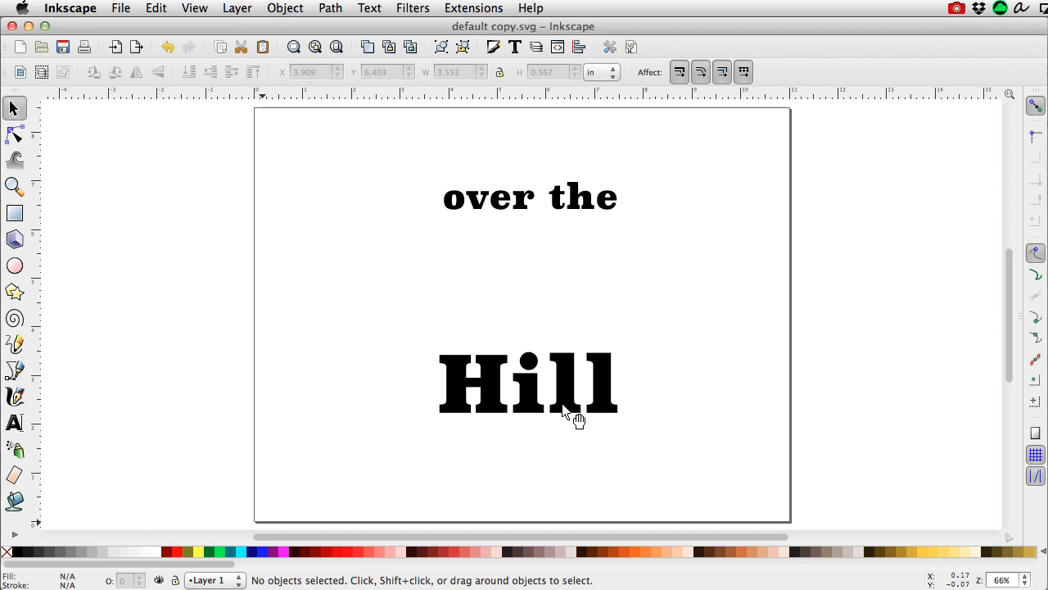
pyautogui.click(575, 385)
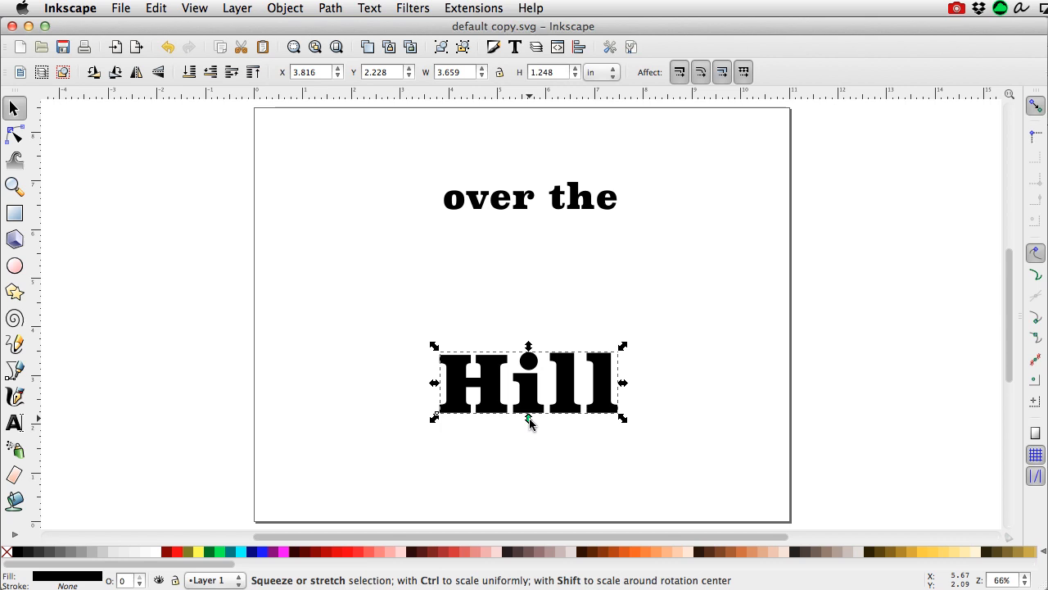
pyautogui.moveTo(621, 419); pyautogui.dragTo(678, 481)
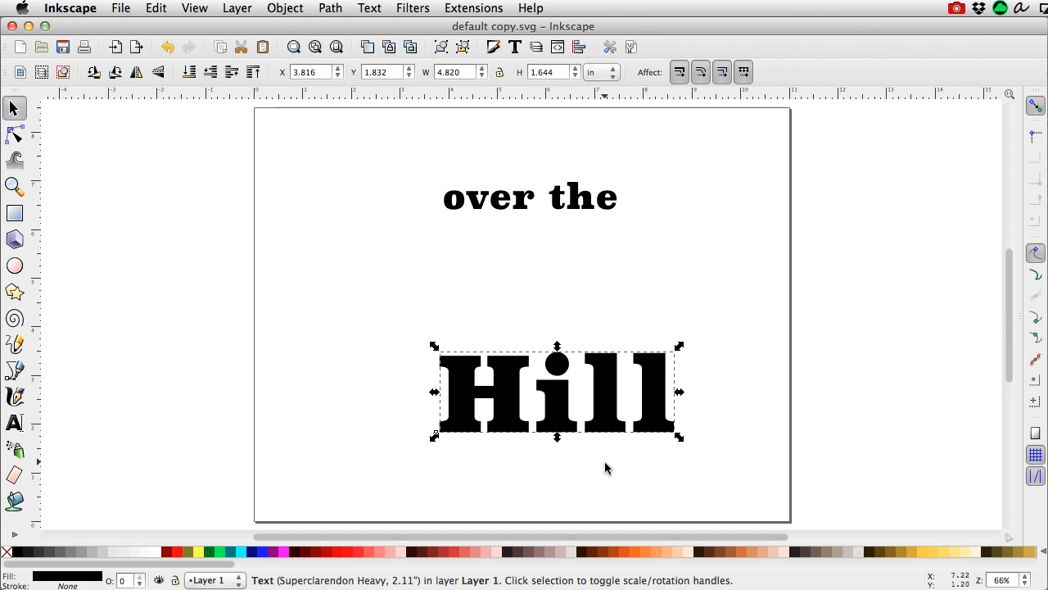
pyautogui.moveTo(553, 408); pyautogui.dragTo(528, 369)
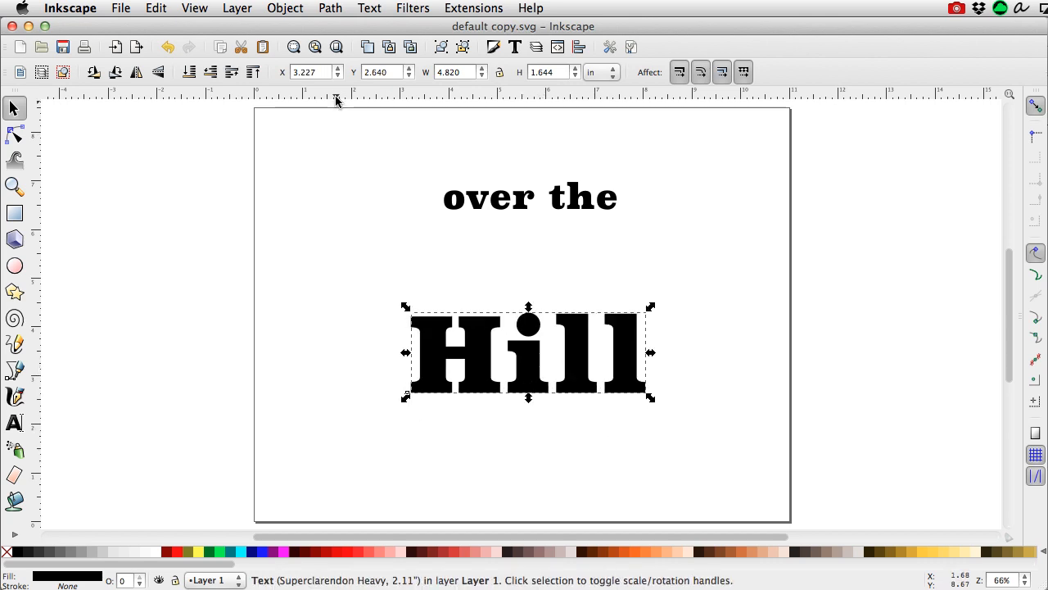
# Step: Convert the "Hill" text to paths and ungroup it into separate letters
pyautogui.click(323, 8)
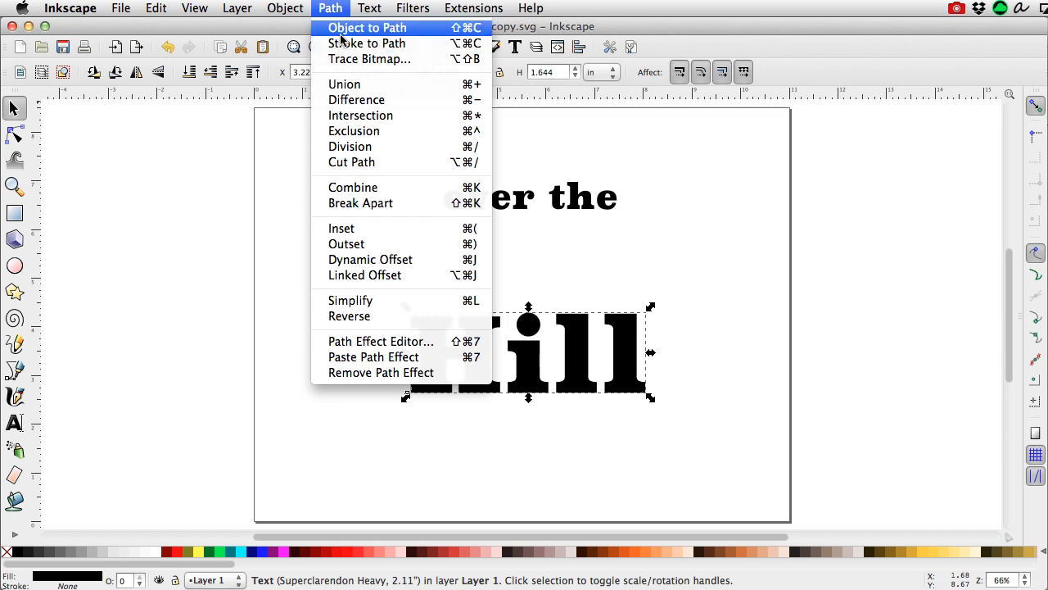
pyautogui.click(343, 29)
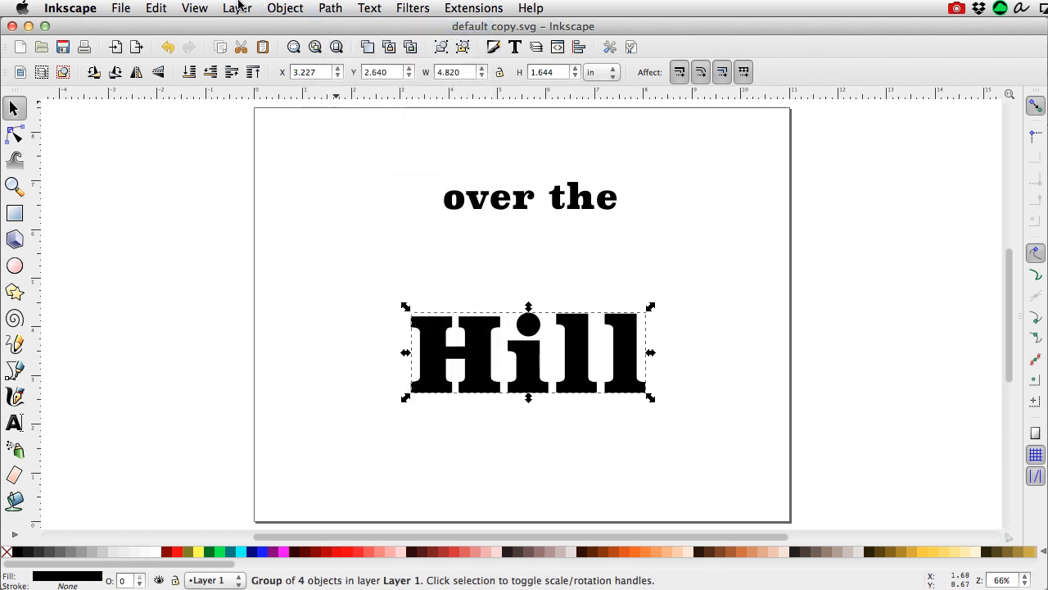
pyautogui.click(289, 7)
pyautogui.click(300, 84)
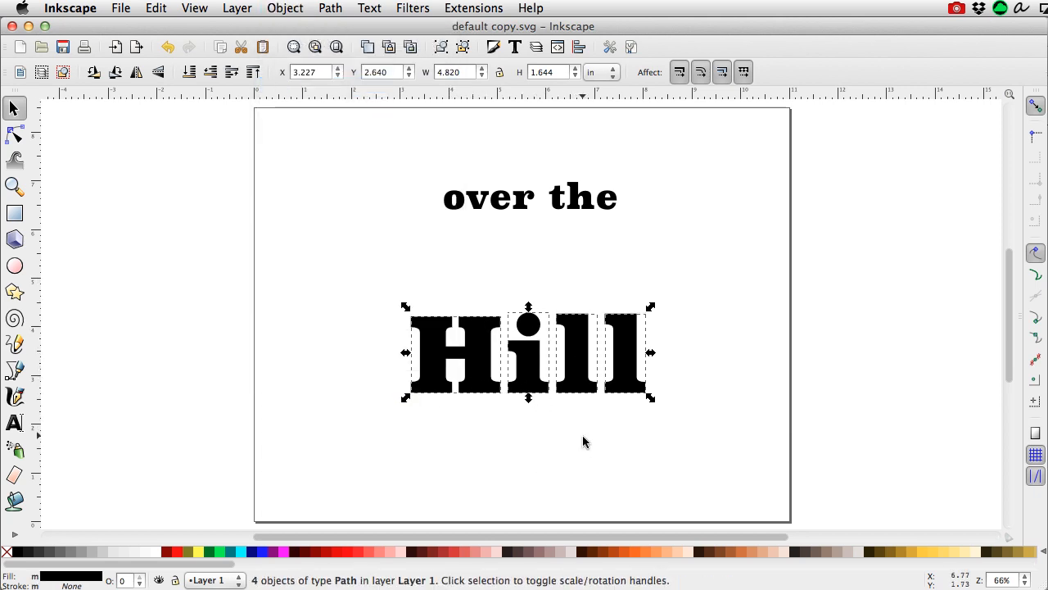
# Step: Stretch the H, i and first l of "Hill" upward into descending heights, the i about 2.6 in and the l about 2.1 in tall
pyautogui.click(483, 420)
pyautogui.click(496, 368)
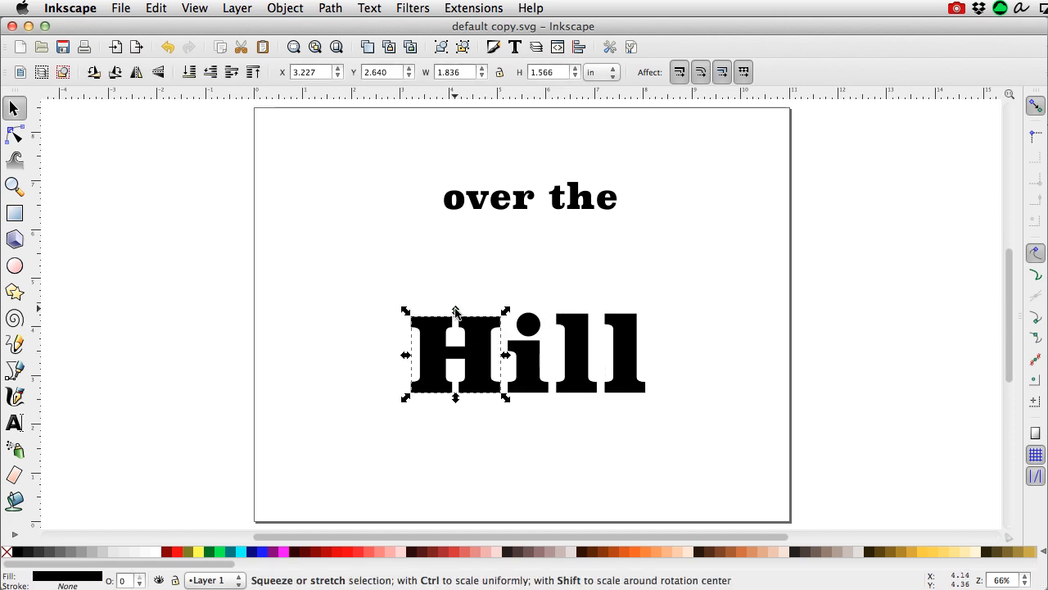
pyautogui.moveTo(456, 311); pyautogui.dragTo(456, 227)
pyautogui.click(529, 364)
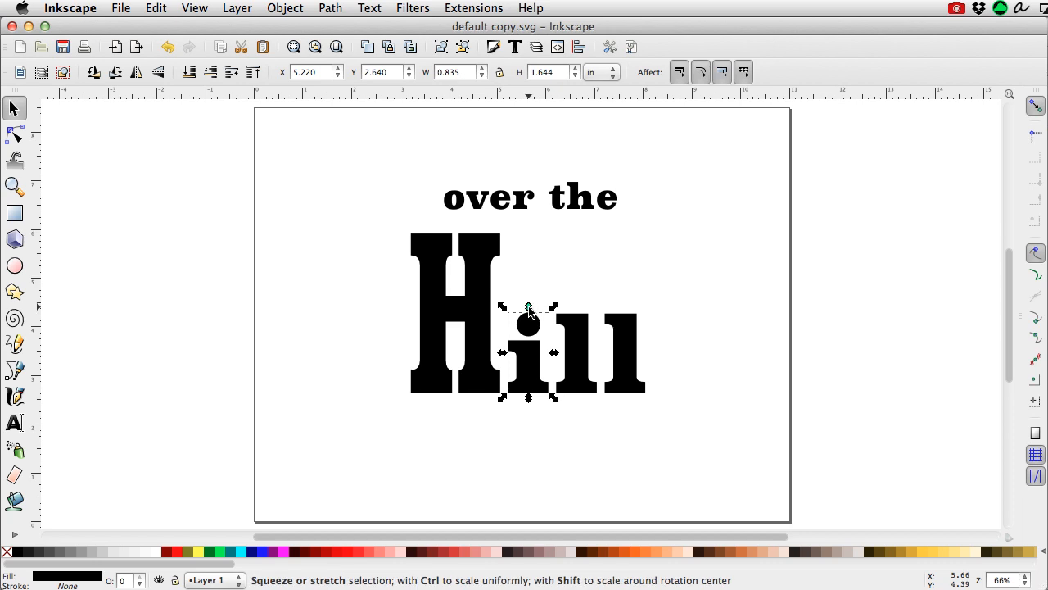
pyautogui.moveTo(529, 303); pyautogui.dragTo(529, 262)
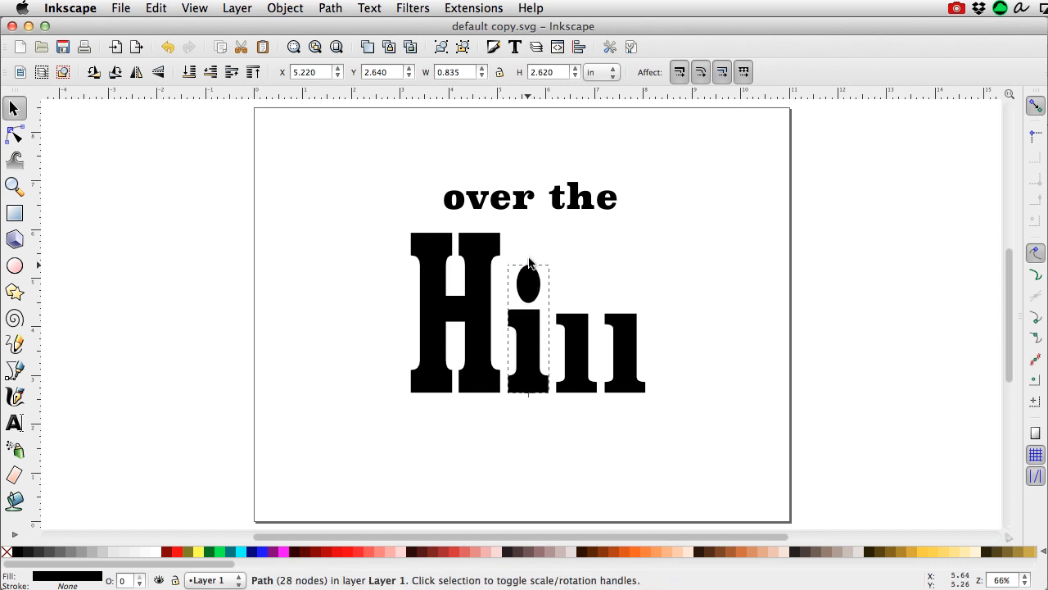
pyautogui.click(585, 342)
pyautogui.moveTo(577, 308); pyautogui.dragTo(577, 285)
pyautogui.click(489, 459)
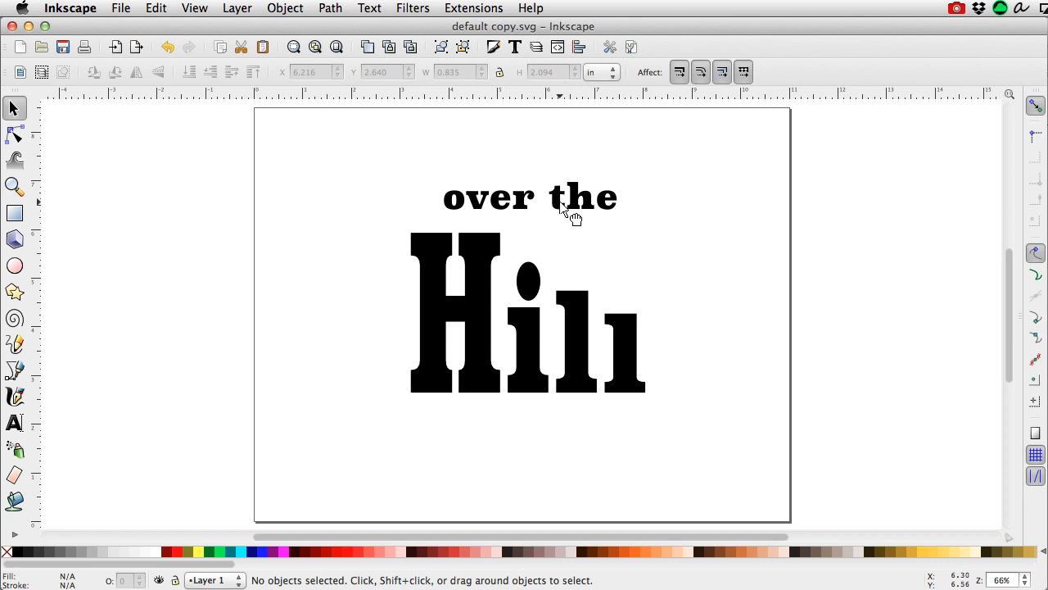
# Step: Rotate the "over the" text clockwise and place it along the sloping tops of the "Hill" letters, at about X 4.87, Y 4.37 in
pyautogui.click(573, 204)
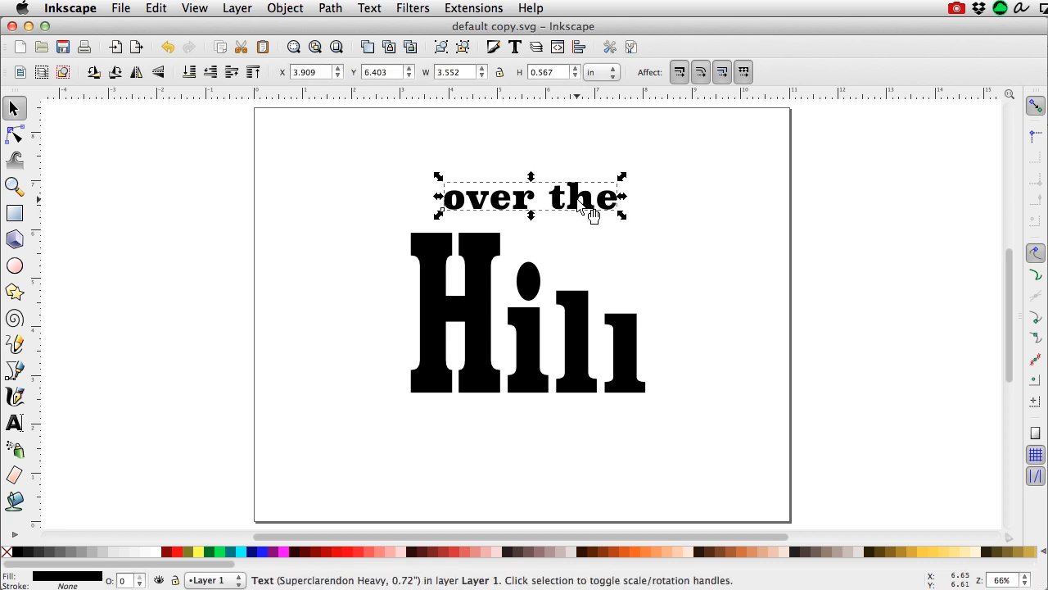
pyautogui.click(579, 204)
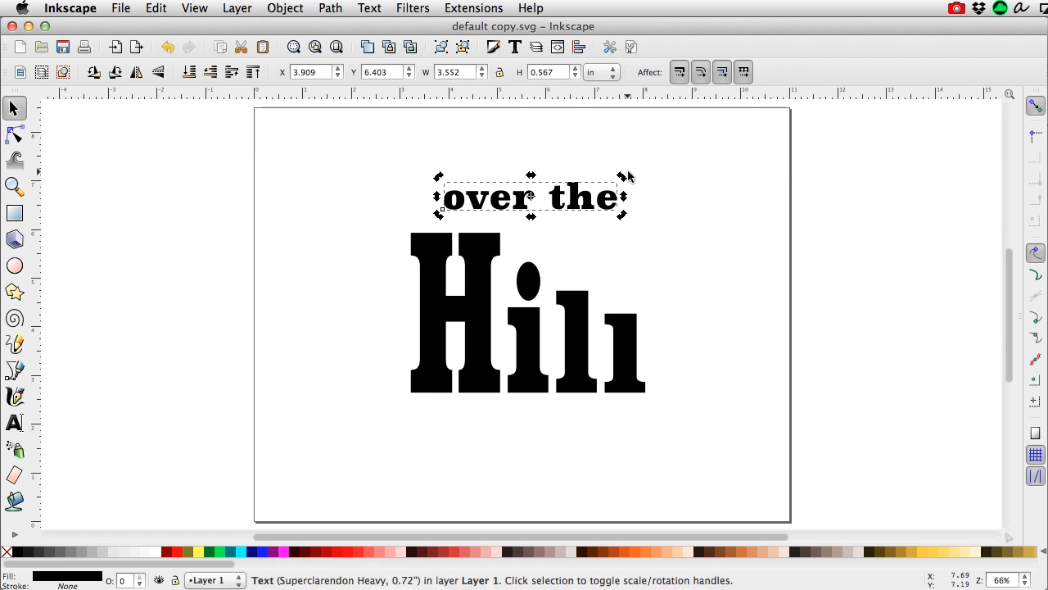
pyautogui.moveTo(623, 181); pyautogui.dragTo(629, 287)
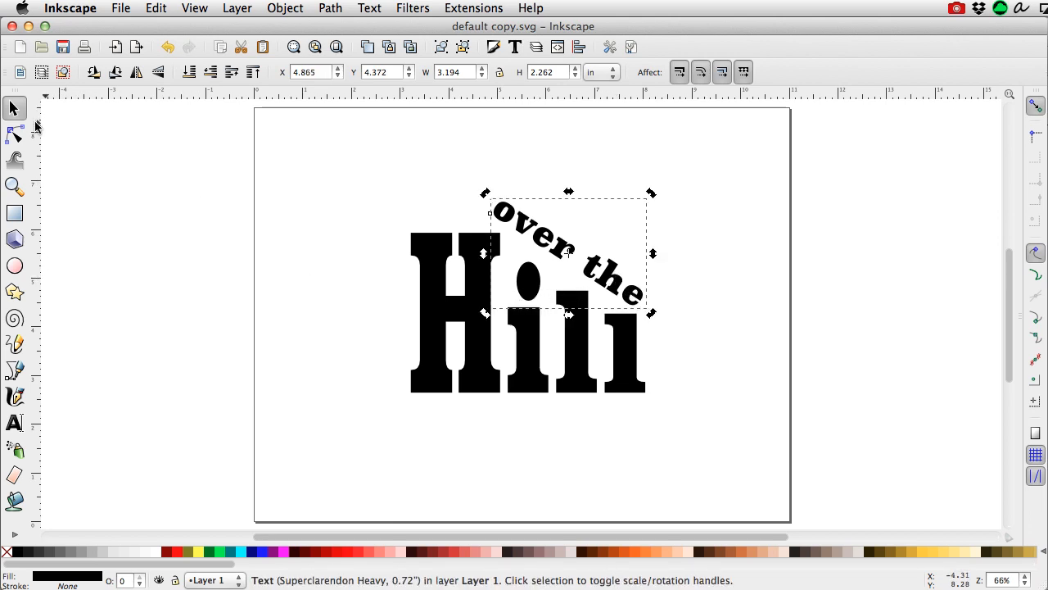
pyautogui.click(159, 201)
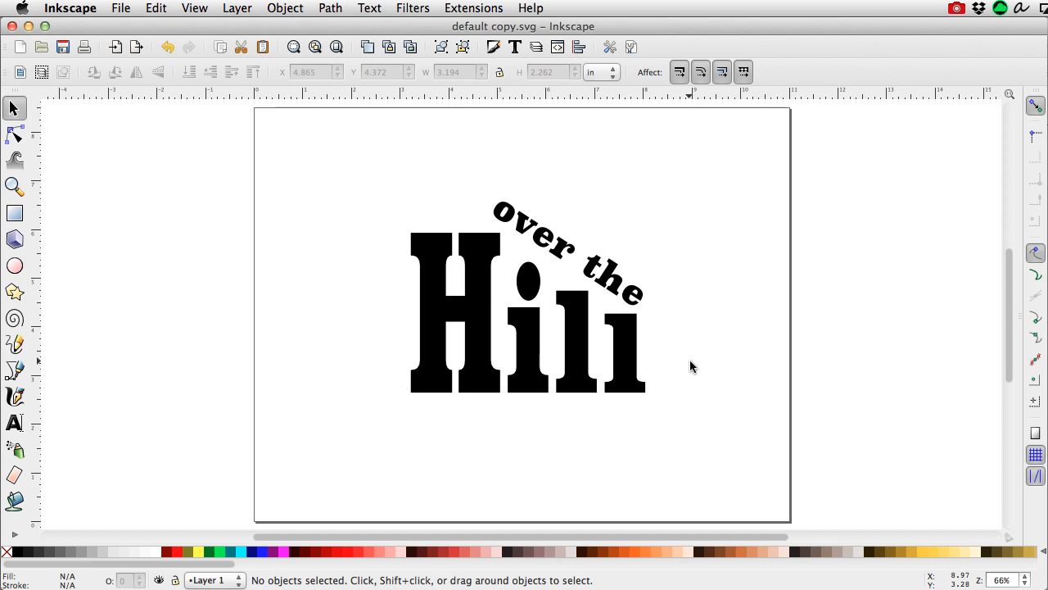
# Step: Move the i and both l's of "Hill" toward the H so that neighbouring letters overlap, placing the last l at about X 6.54 in
pyautogui.click(530, 337)
pyautogui.moveTo(530, 337)
pyautogui.mouseDown()
pyautogui.moveTo(519, 343)
pyautogui.moveTo(543, 349)
pyautogui.mouseUp()
pyautogui.moveTo(614, 352); pyautogui.dragTo(586, 351)
pyautogui.click(587, 350)
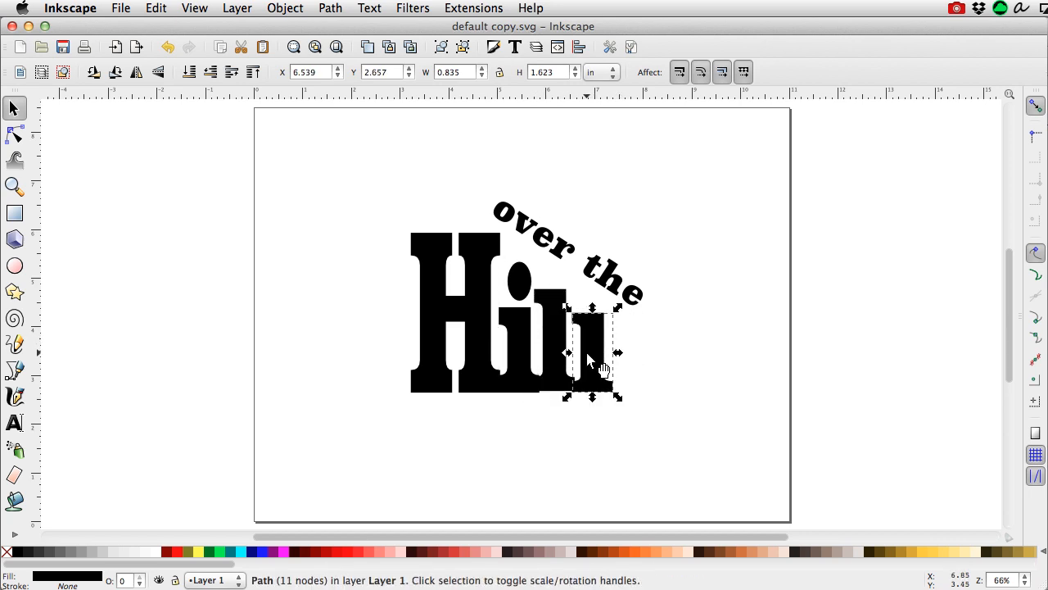
pyautogui.click(596, 432)
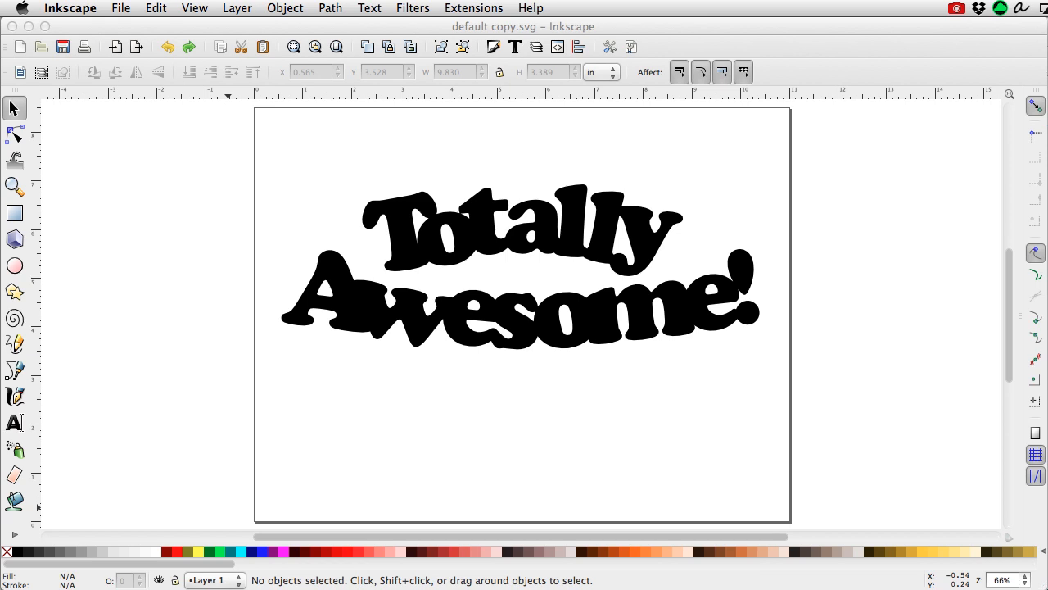
pyautogui.click(391, 430)
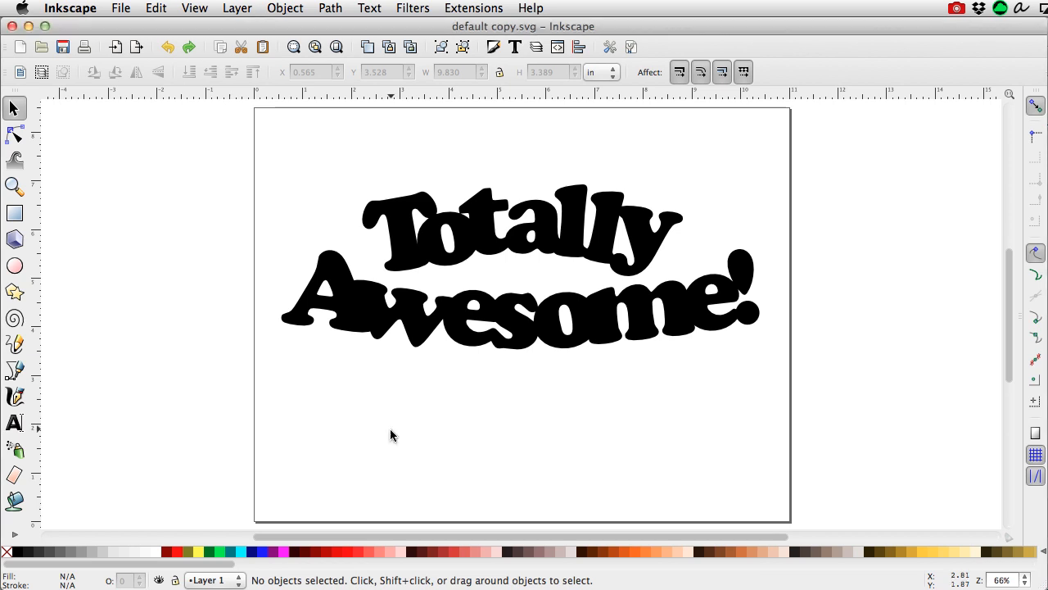
pyautogui.click(556, 239)
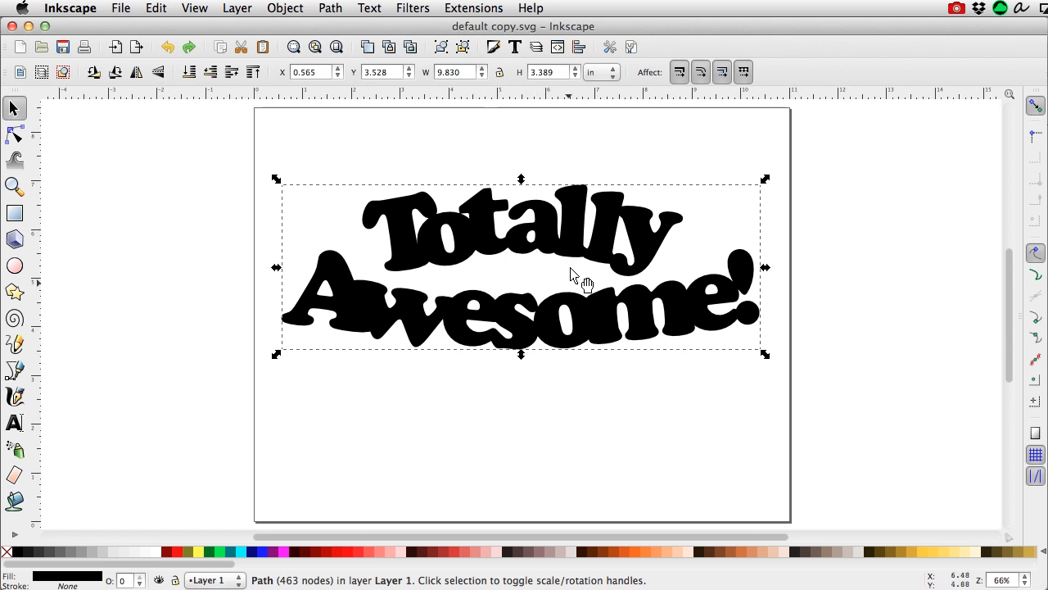
pyautogui.click(534, 420)
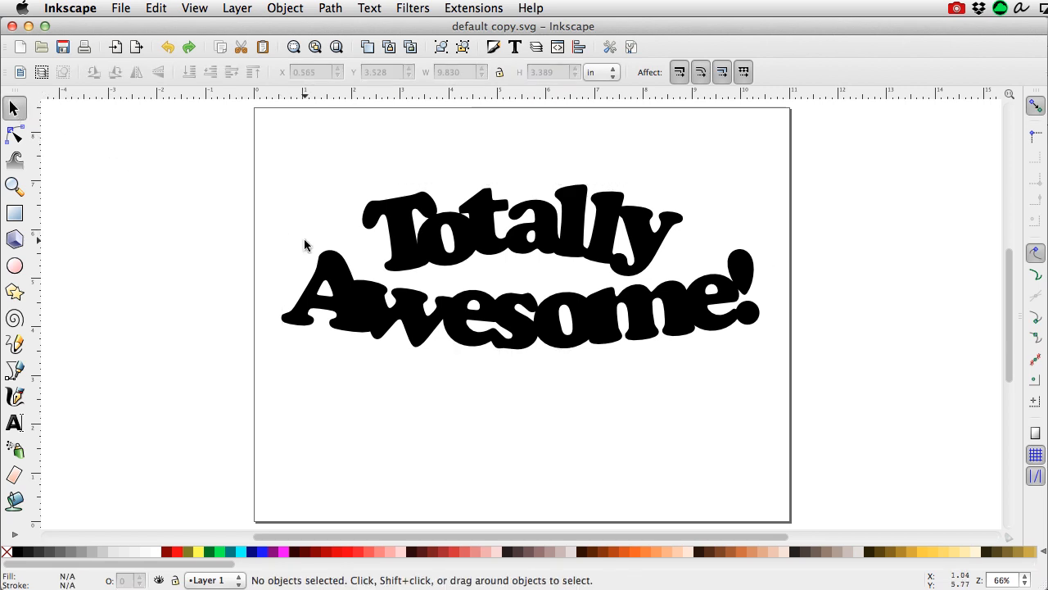
# Step: Create a linked offset of the "Totally Awesome!" path and fill the offset with red
pyautogui.click(492, 232)
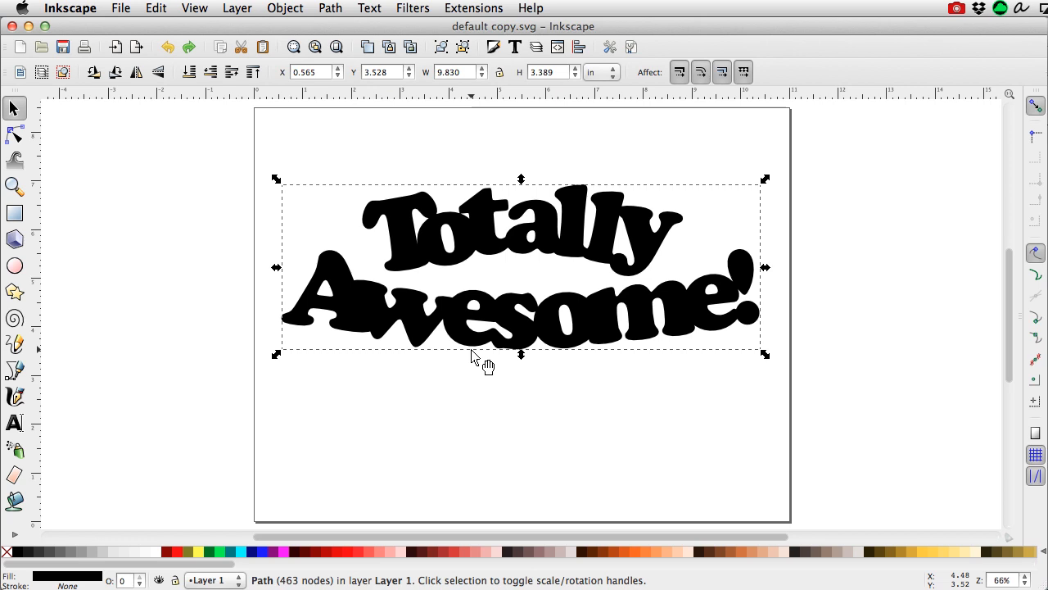
pyautogui.click(331, 6)
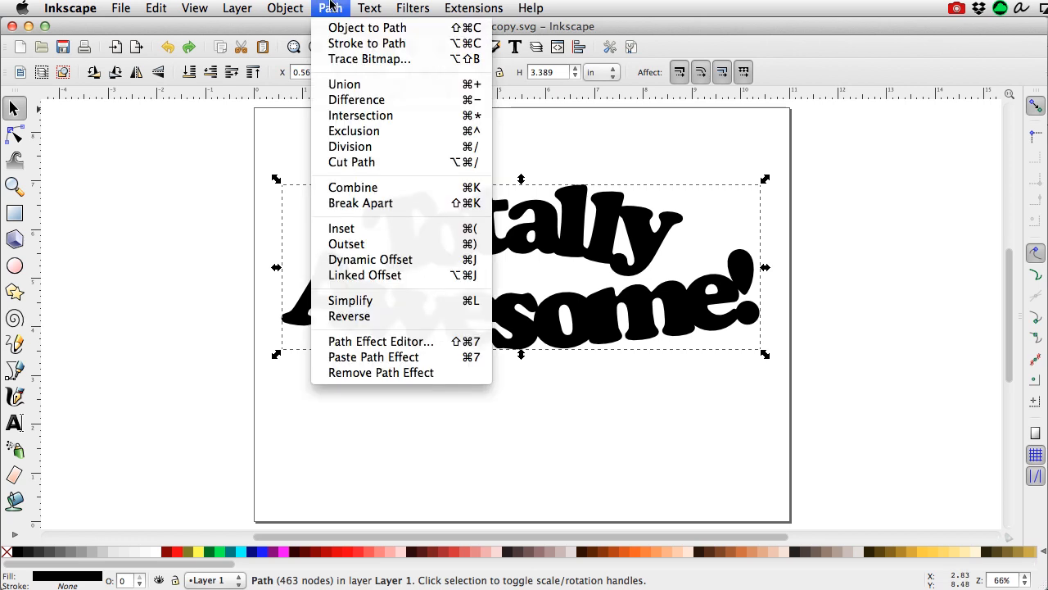
pyautogui.click(366, 276)
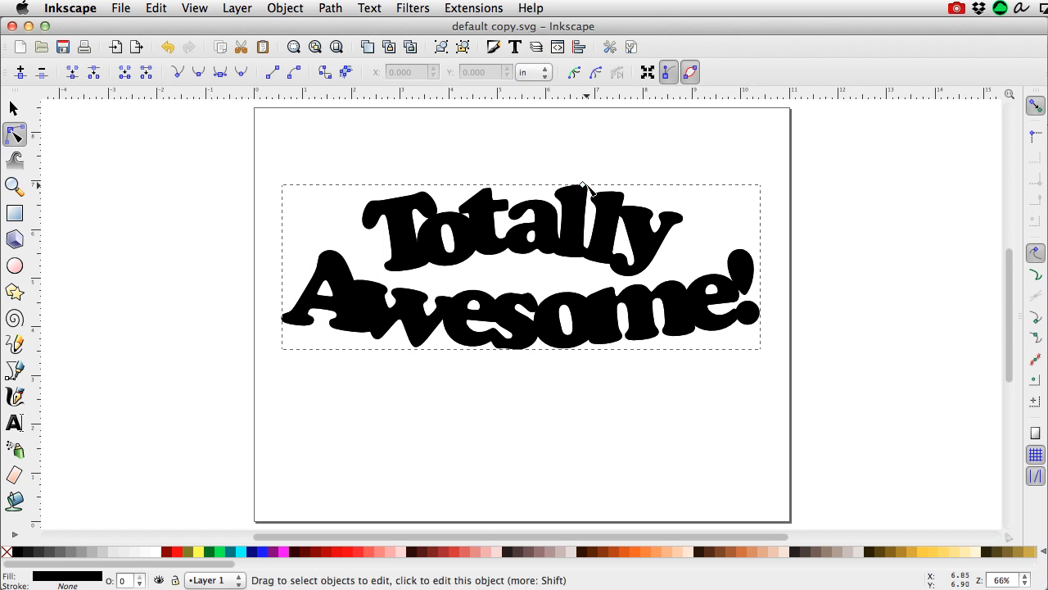
pyautogui.click(176, 553)
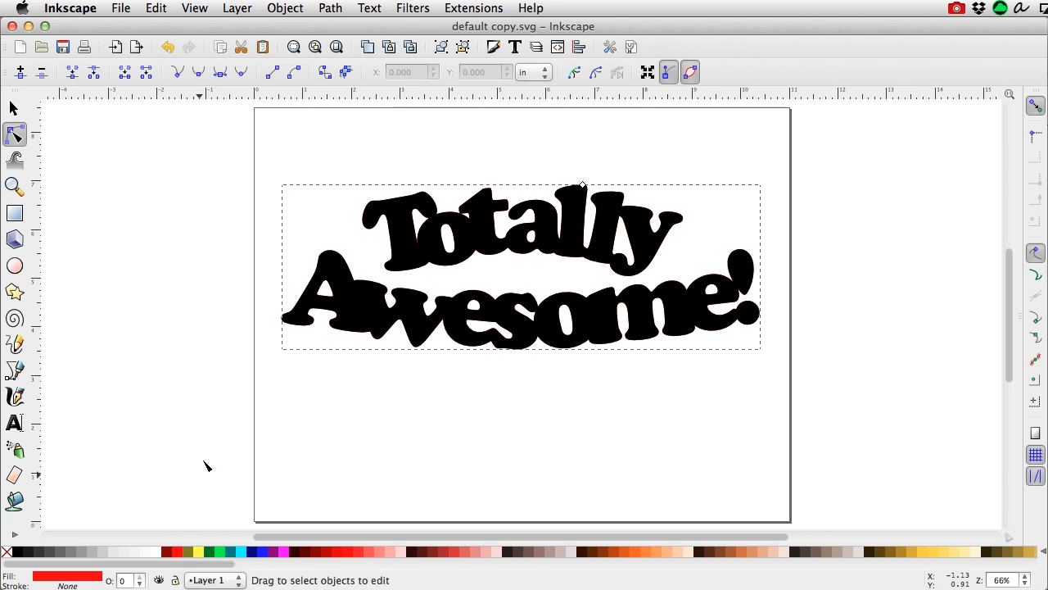
# Step: Lower the red offset to the bottom behind the title and expand it into a border about 10.2 by 3.7 in overall
pyautogui.click(293, 8)
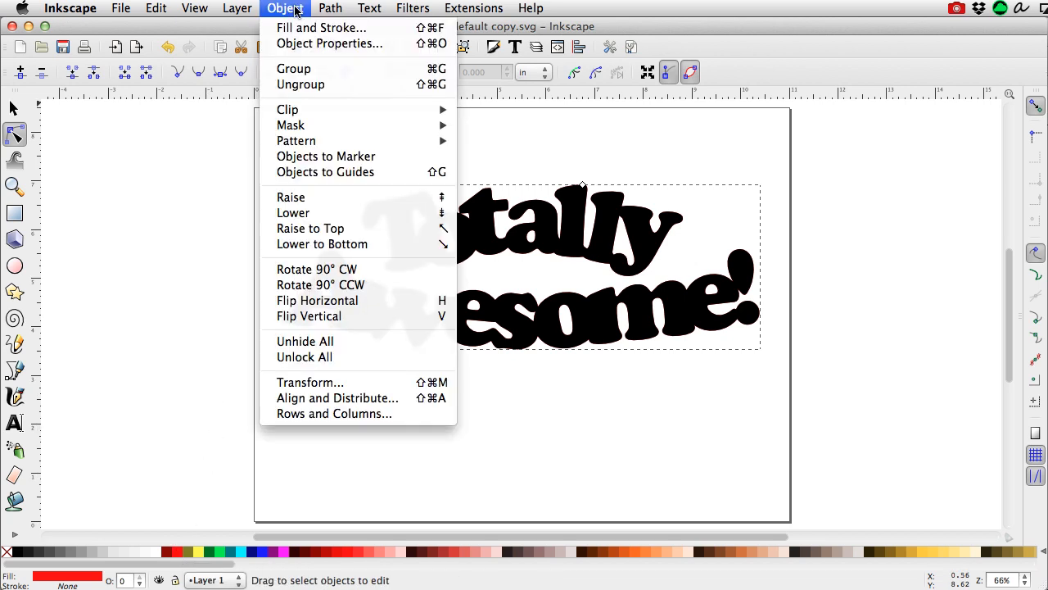
pyautogui.click(343, 244)
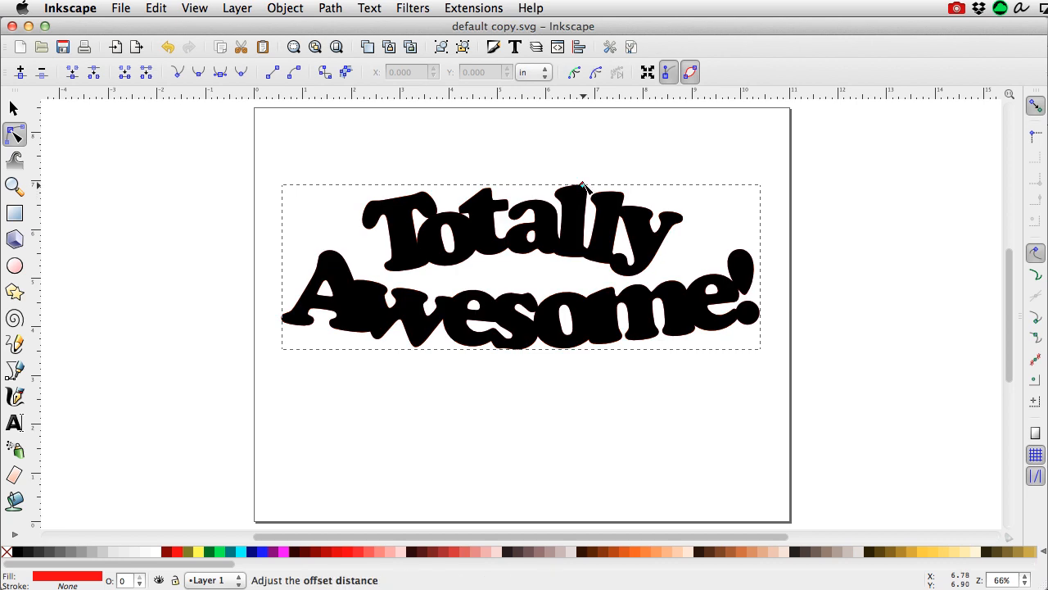
pyautogui.moveTo(583, 187); pyautogui.dragTo(584, 171)
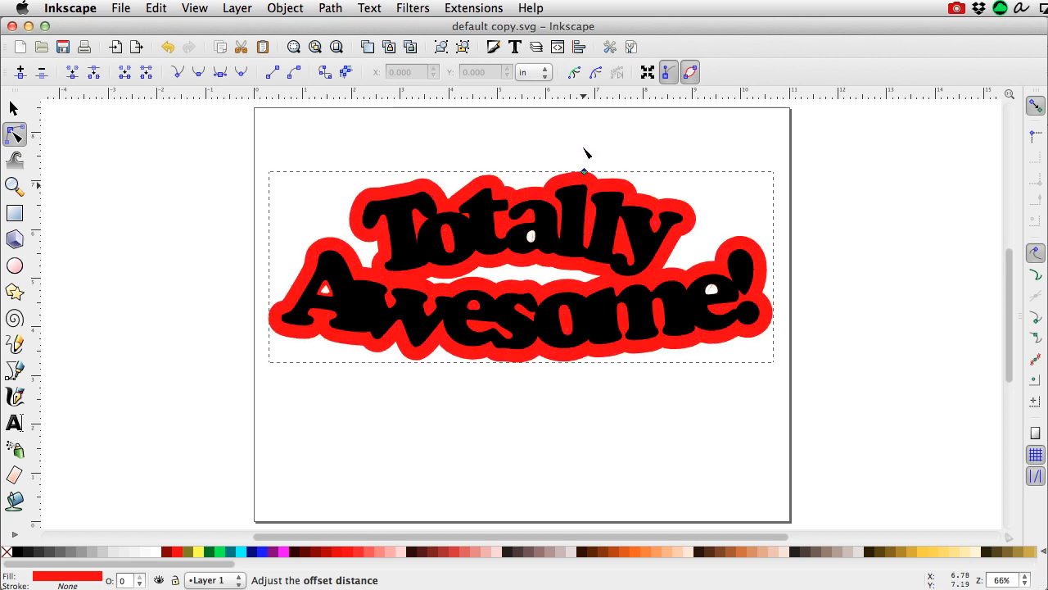
pyautogui.moveTo(585, 170)
pyautogui.mouseDown()
pyautogui.moveTo(588, 155)
pyautogui.moveTo(583, 176)
pyautogui.mouseUp()
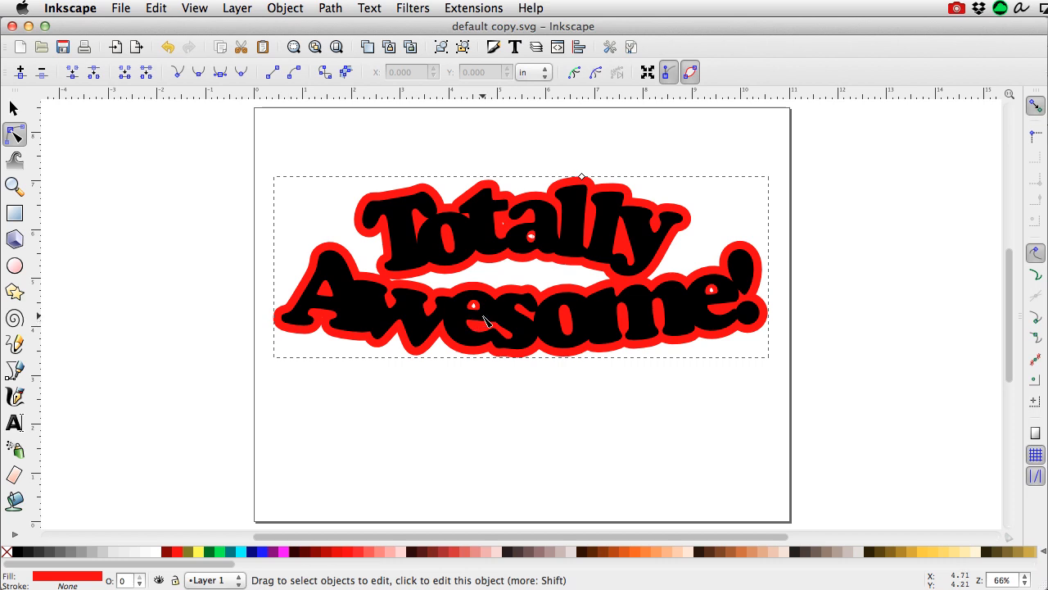
# Step: Convert the red offset to a path and keep it selected as a whole object
pyautogui.click(331, 8)
pyautogui.click(347, 29)
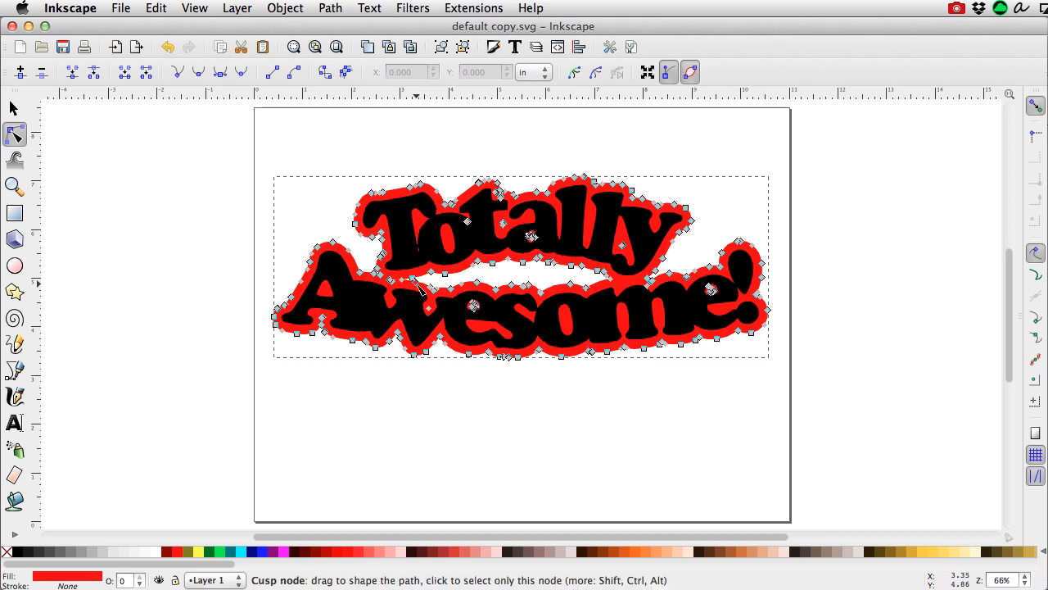
pyautogui.click(13, 110)
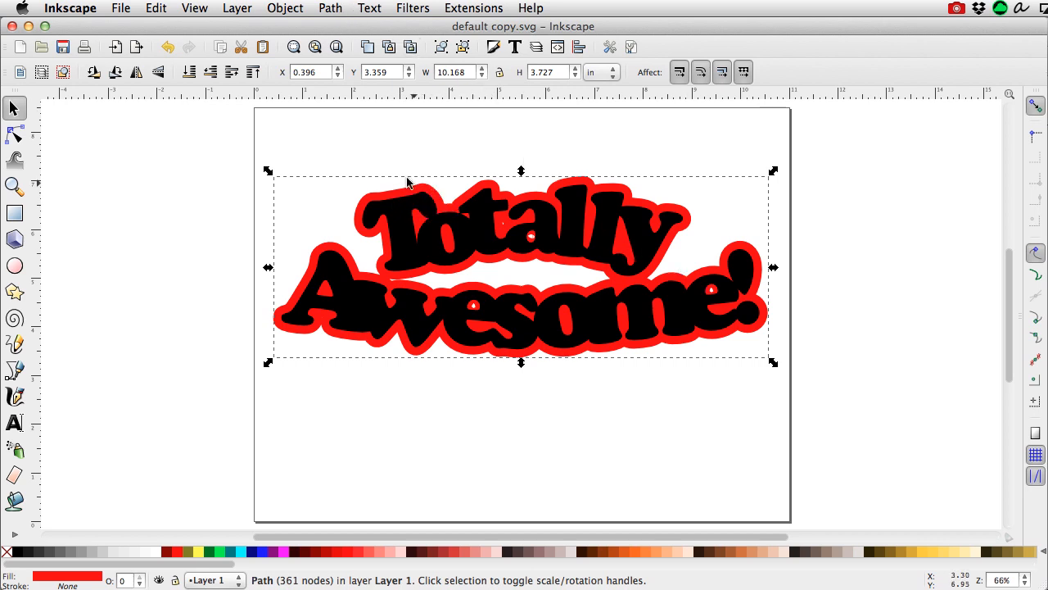
# Step: Create a linked offset of the red path and fill the new offset with yellow-orange
pyautogui.click(332, 8)
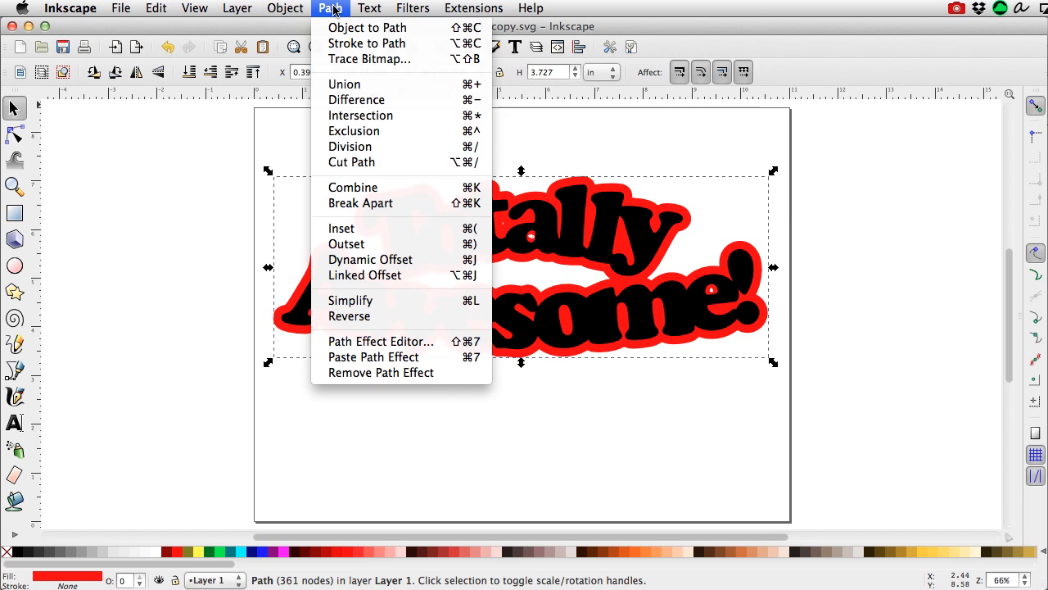
pyautogui.click(379, 277)
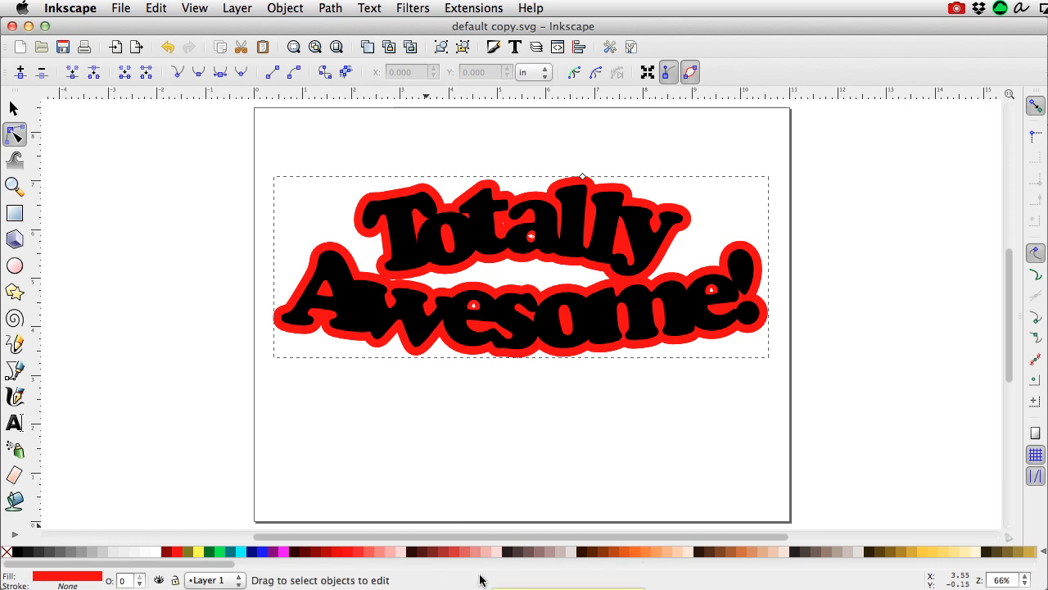
pyautogui.click(623, 556)
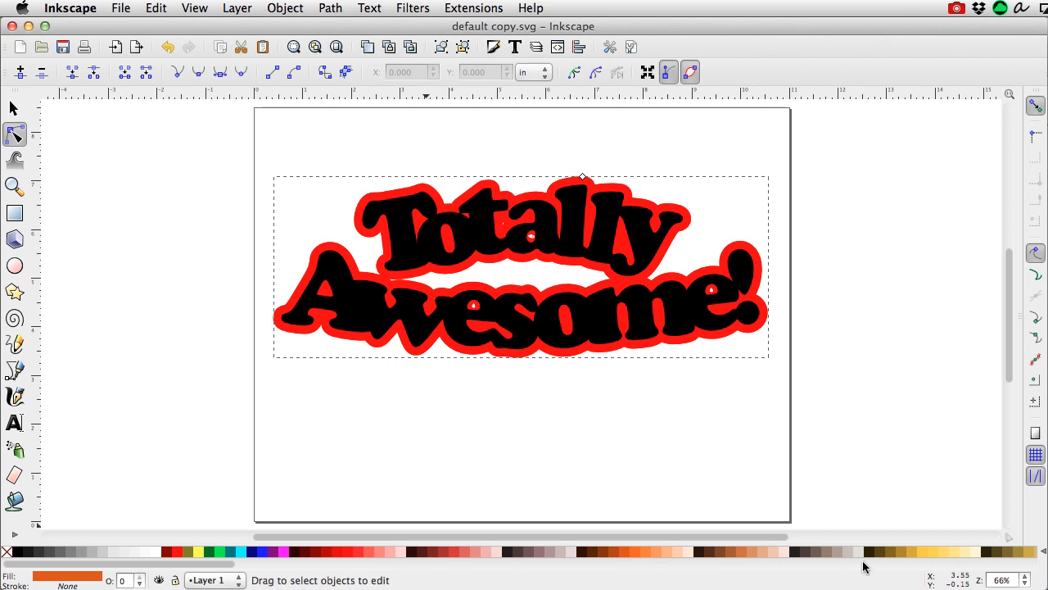
pyautogui.click(917, 557)
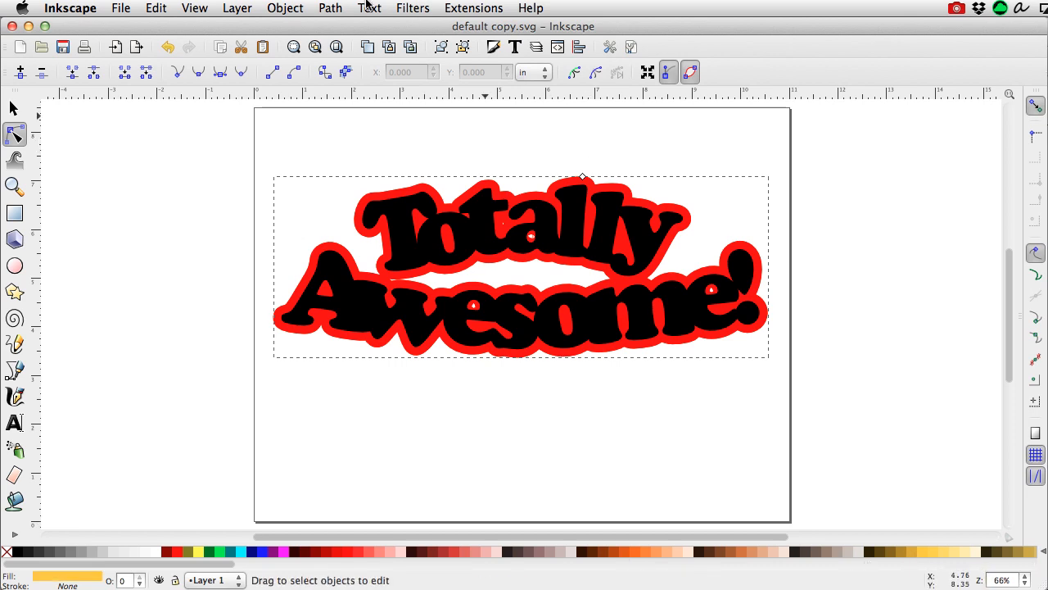
# Step: Lower the yellow-orange offset to the bottom and expand it beyond the red border to about 10.5 by 4.1 in
pyautogui.click(292, 7)
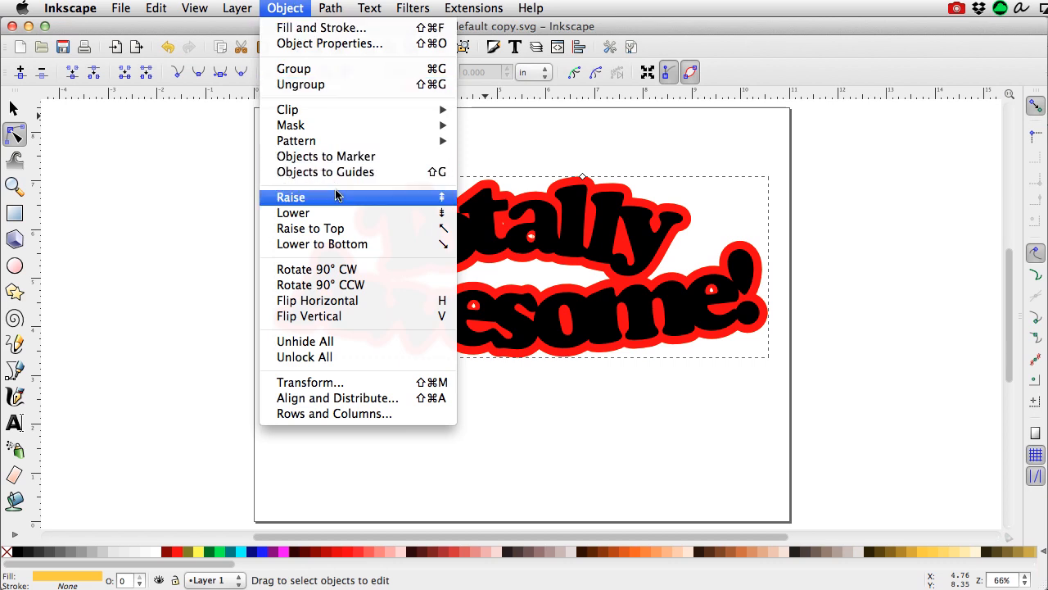
pyautogui.click(329, 244)
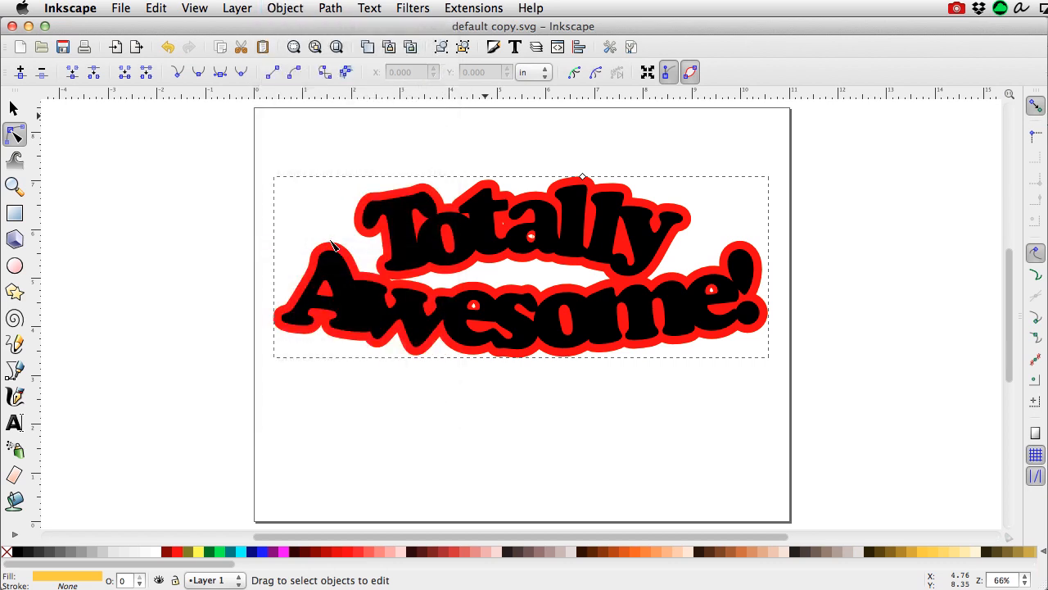
pyautogui.moveTo(583, 178); pyautogui.dragTo(583, 170)
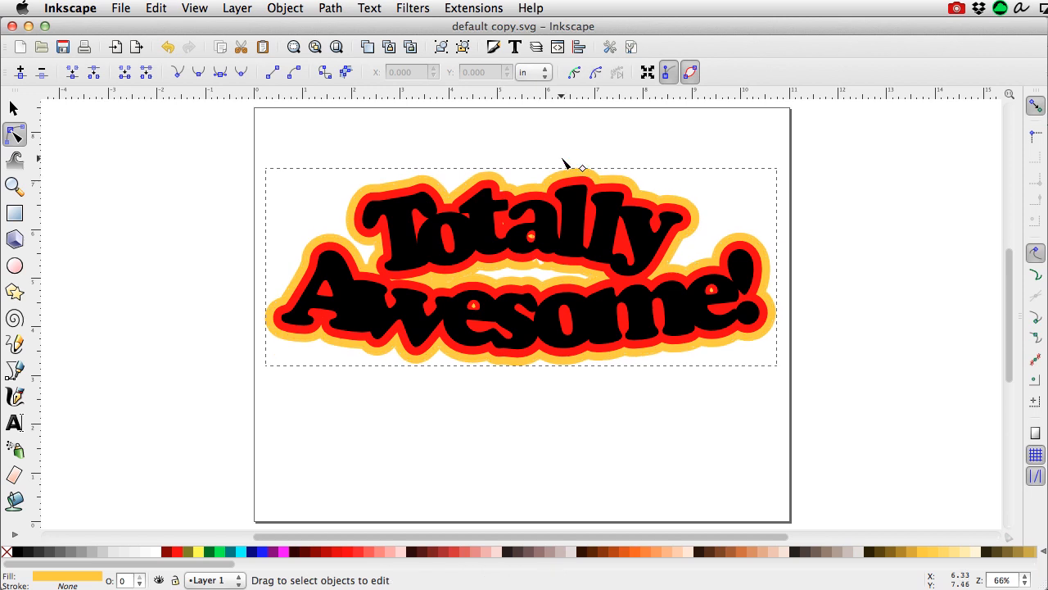
# Step: Convert the yellow-orange offset to a path and keep it selected as a whole object
pyautogui.click(332, 10)
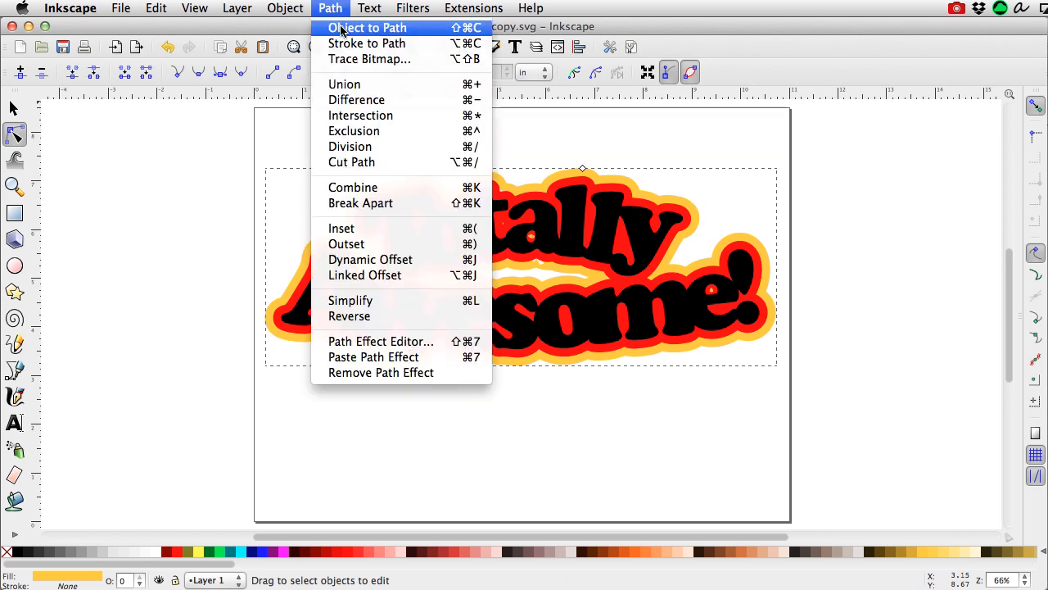
pyautogui.click(341, 30)
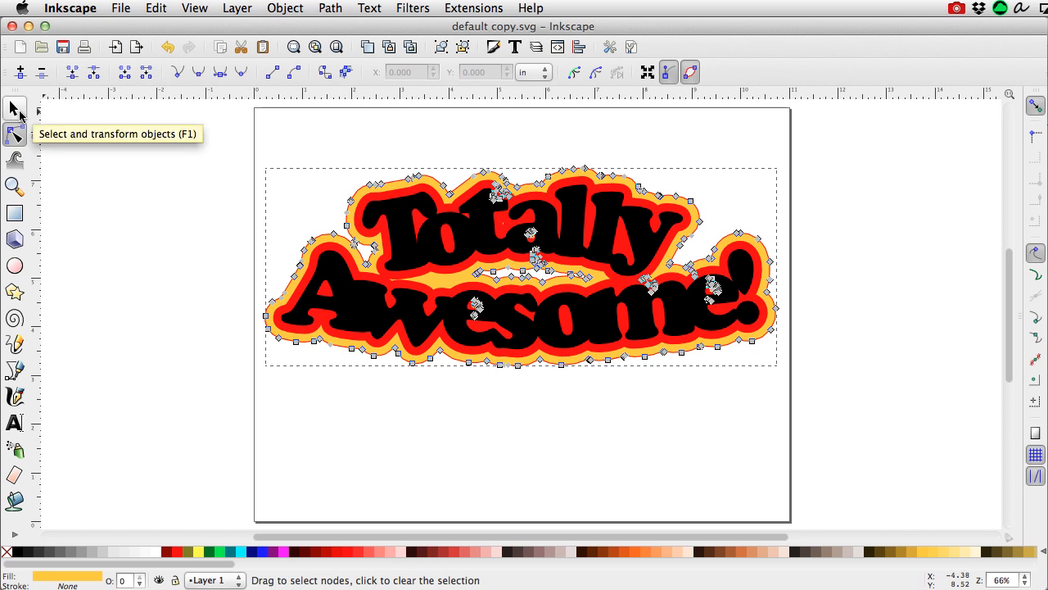
pyautogui.click(14, 108)
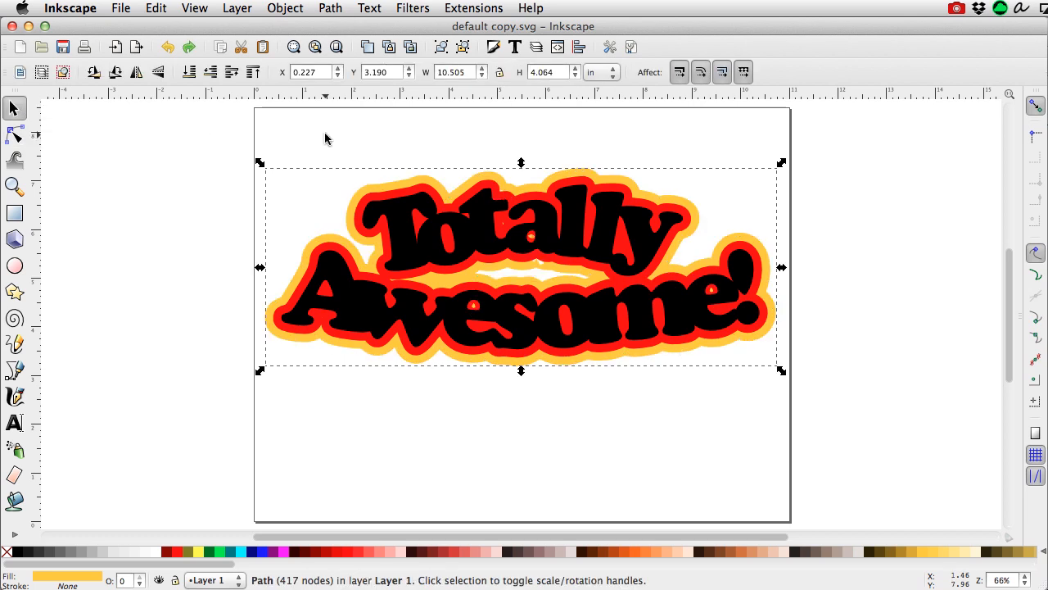
# Step: Create a linked offset of the yellow-orange path and fill the new offset with dark orange
pyautogui.click(332, 10)
pyautogui.click(376, 276)
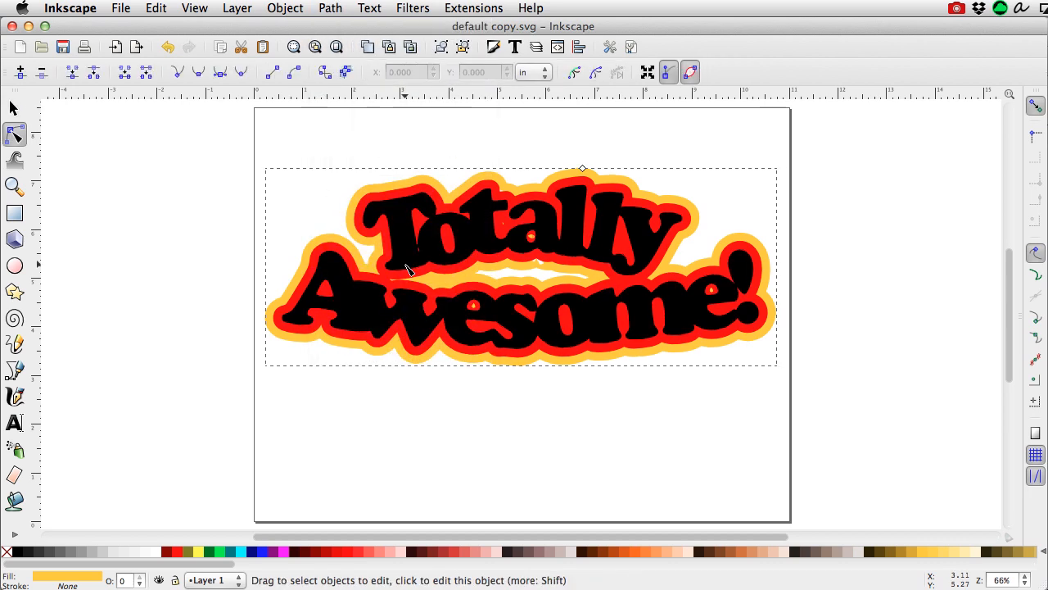
pyautogui.click(624, 554)
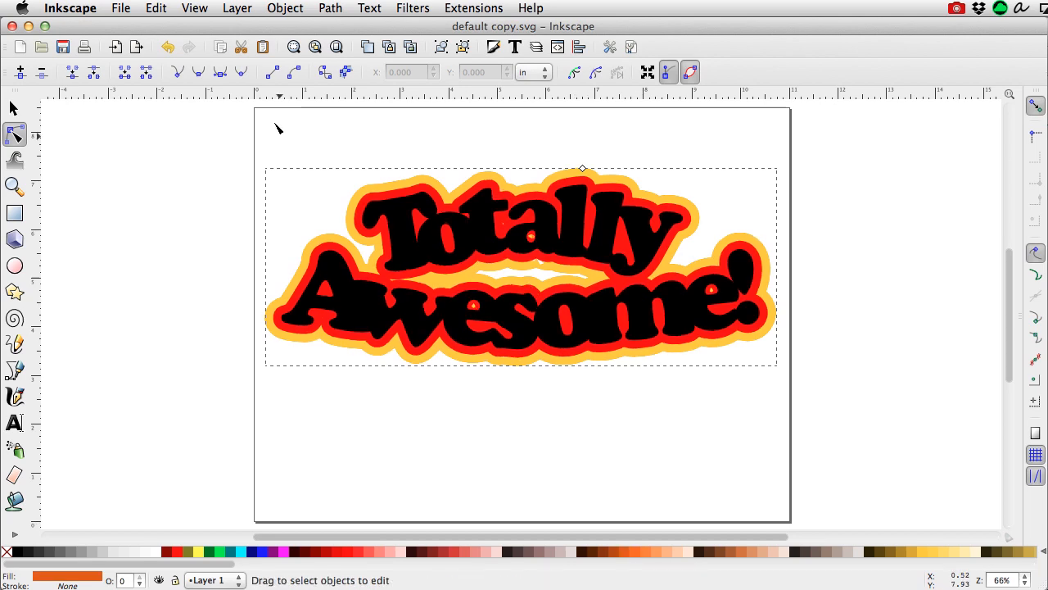
# Step: Lower the dark orange offset to the bottom and expand it into an outer border about 10.9 by 4.5 in
pyautogui.click(285, 8)
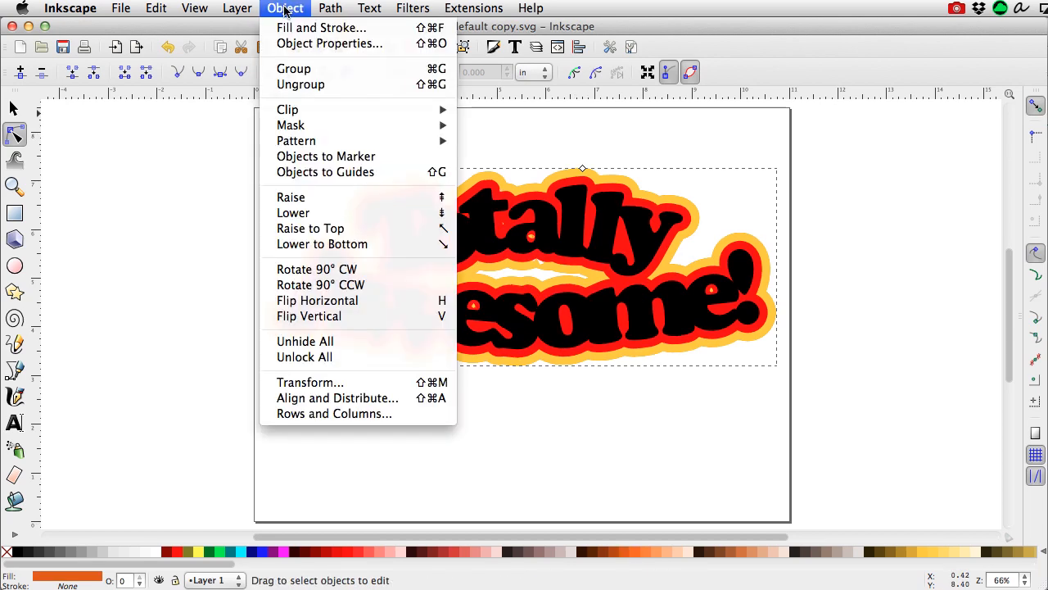
pyautogui.click(317, 243)
pyautogui.click(582, 169)
pyautogui.moveTo(582, 167); pyautogui.dragTo(580, 156)
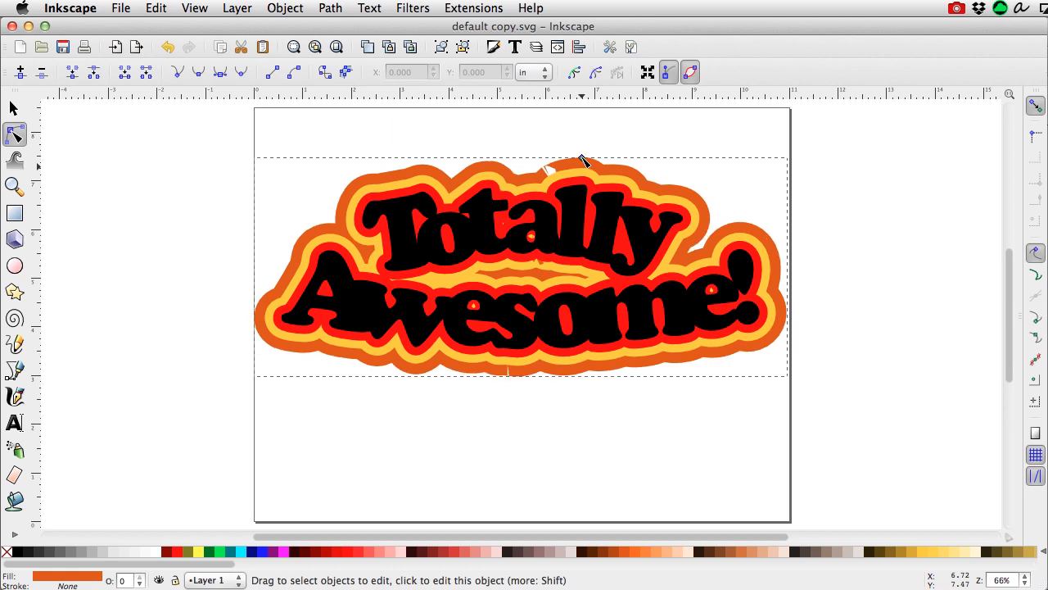
# Step: Convert the dark orange outer offset to a path and clear the selection
pyautogui.click(330, 9)
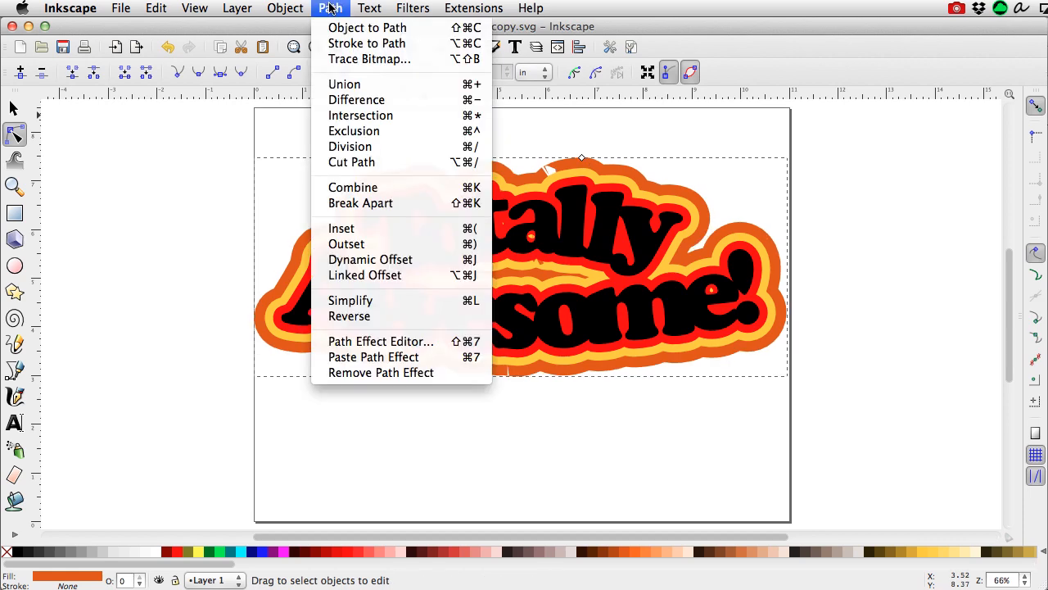
pyautogui.click(349, 28)
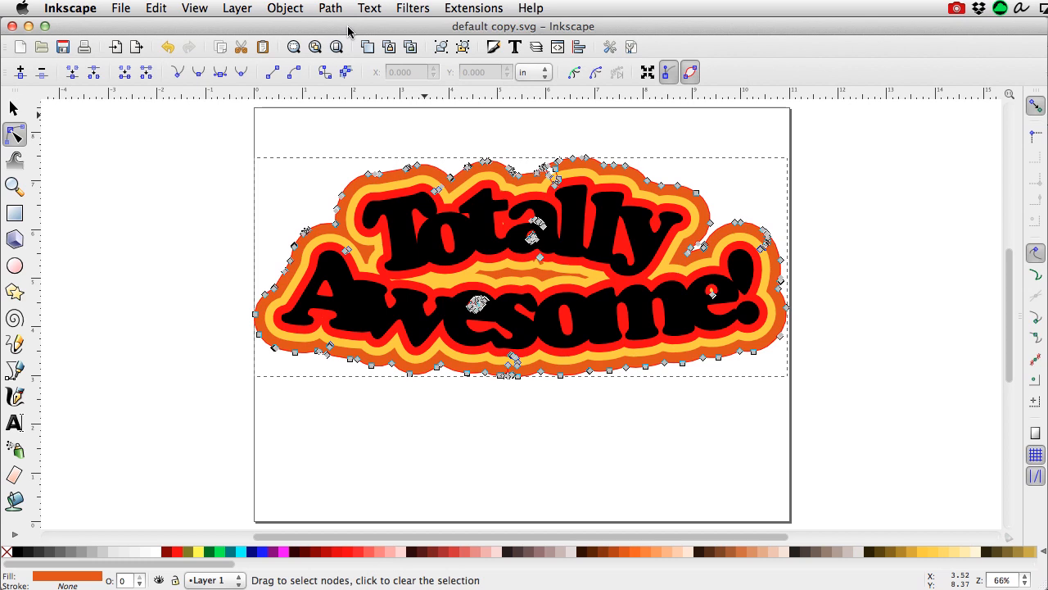
pyautogui.click(13, 108)
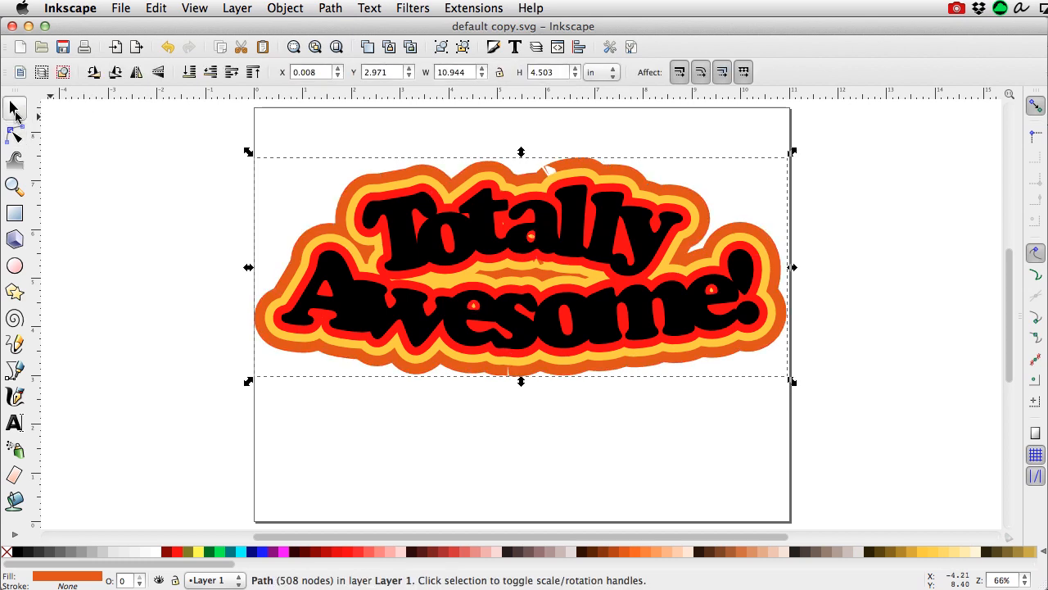
pyautogui.click(174, 285)
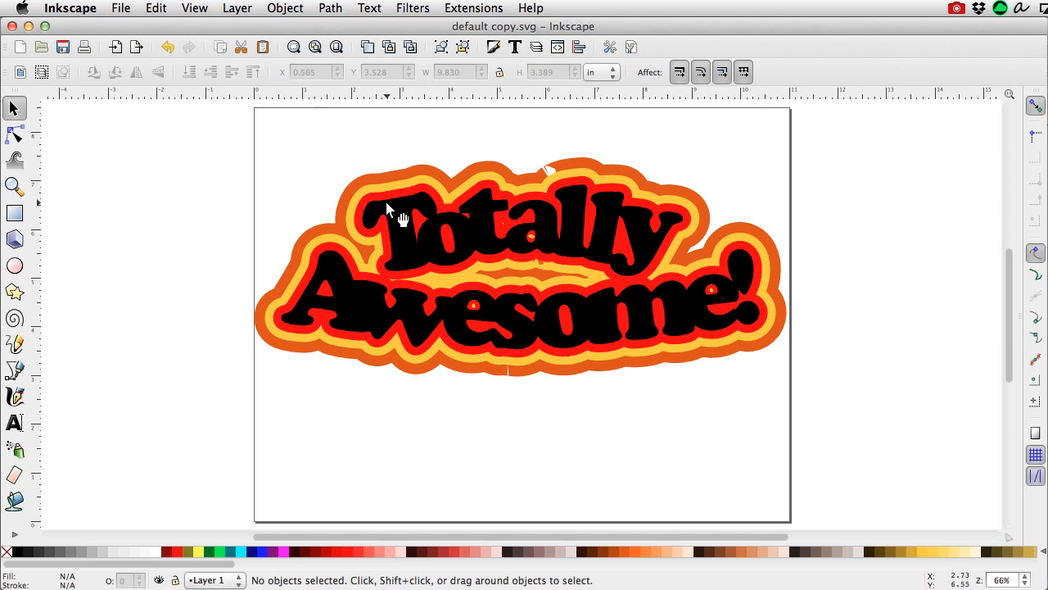
# Step: Change the fill of the black "Totally Awesome!" lettering to purple and deselect it
pyautogui.click(404, 238)
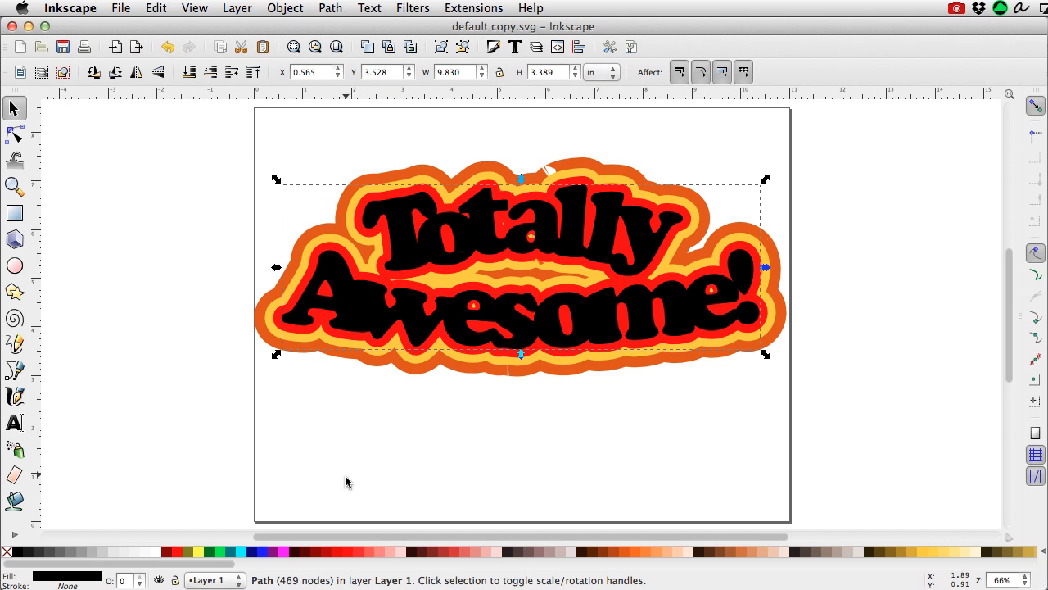
pyautogui.click(275, 553)
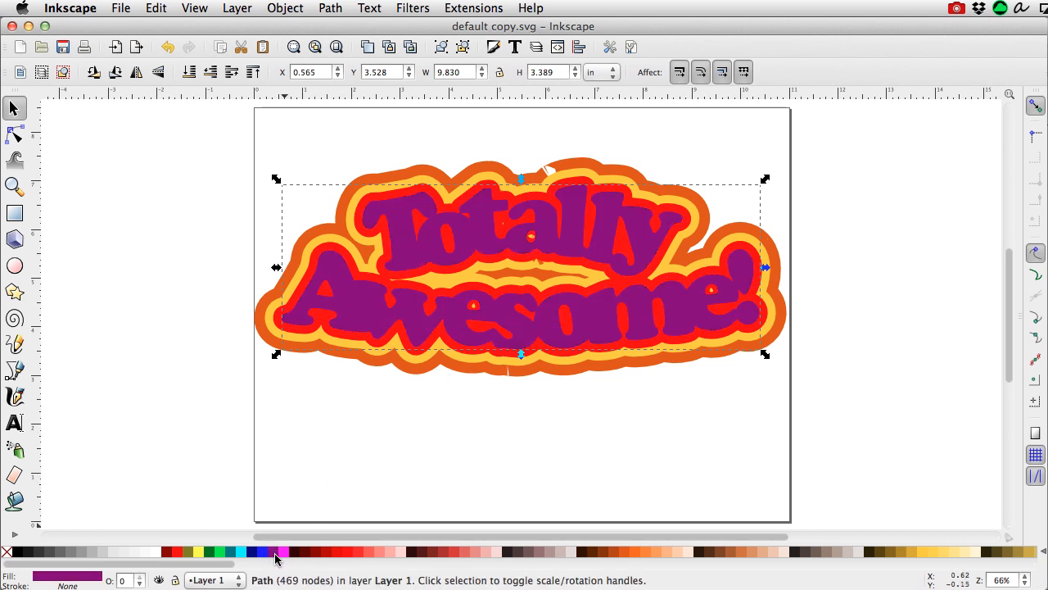
pyautogui.click(182, 299)
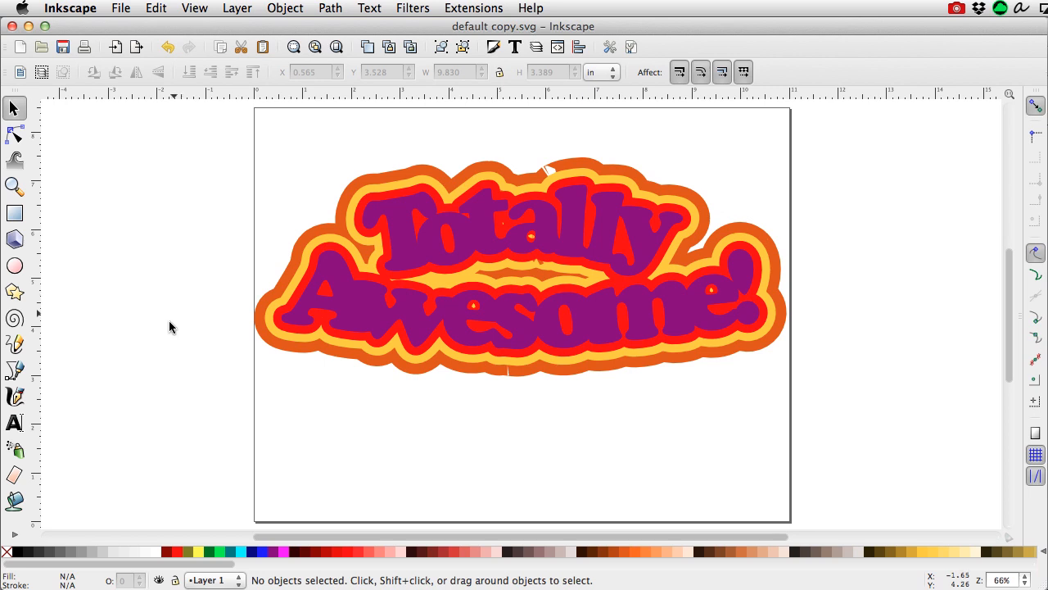
# Step: Lower the purple lettering to the bottom of the stack to uncover the red shape, and clear the selection
pyautogui.click(549, 240)
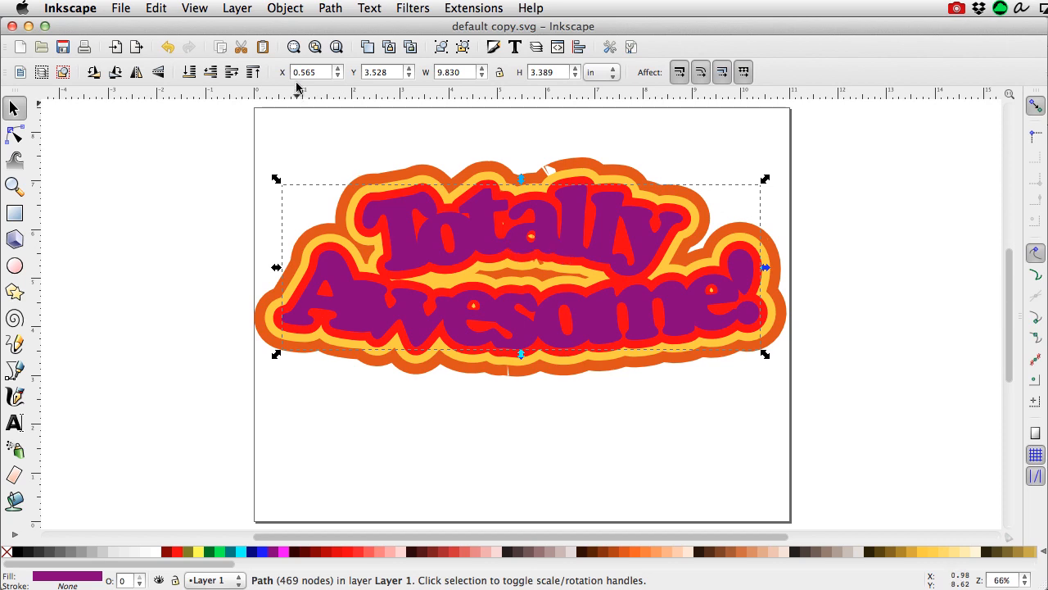
pyautogui.click(288, 8)
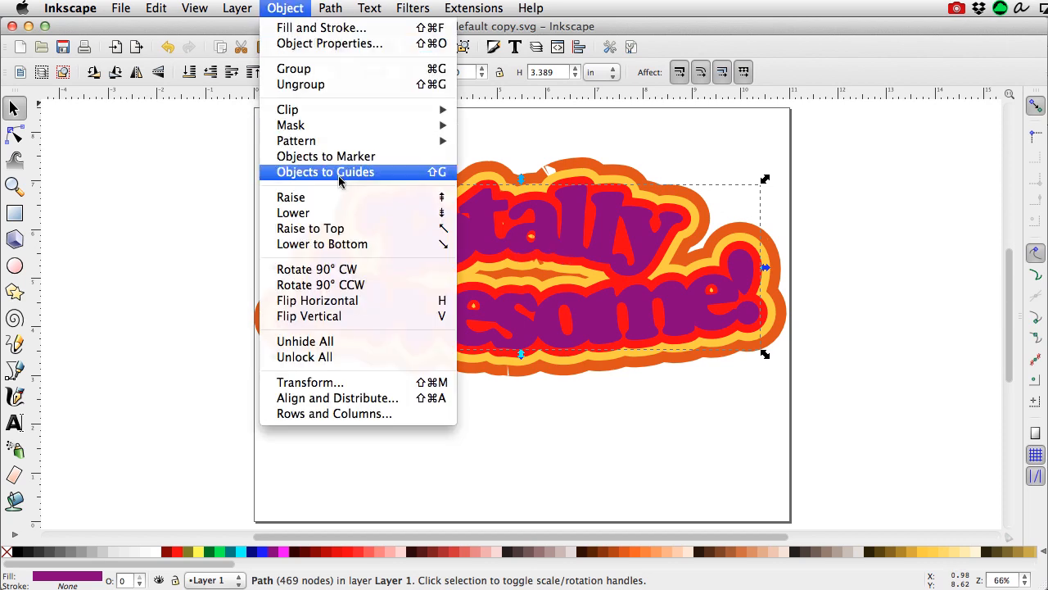
pyautogui.click(344, 245)
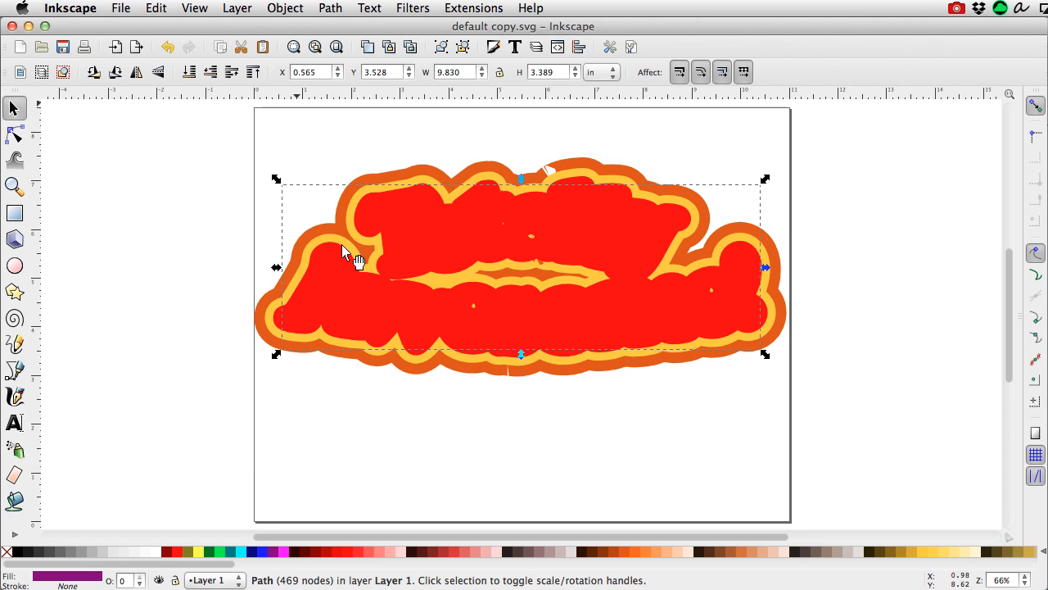
pyautogui.press('Escape')
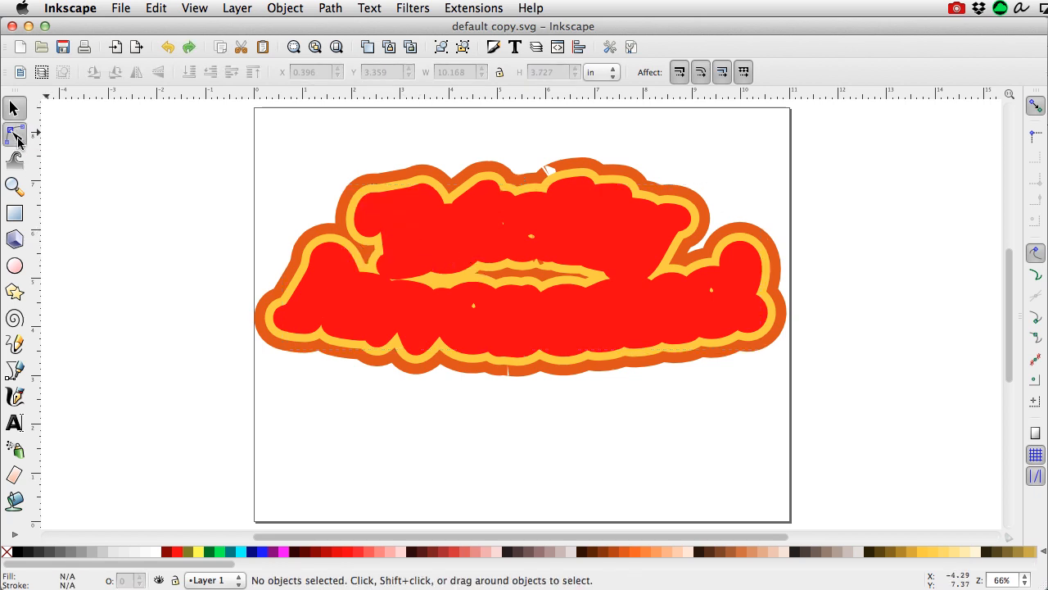
# Step: Open the red shape for node editing and delete the stray node pair inside its upper part, near X 4.39 in
pyautogui.click(16, 139)
pyautogui.click(415, 233)
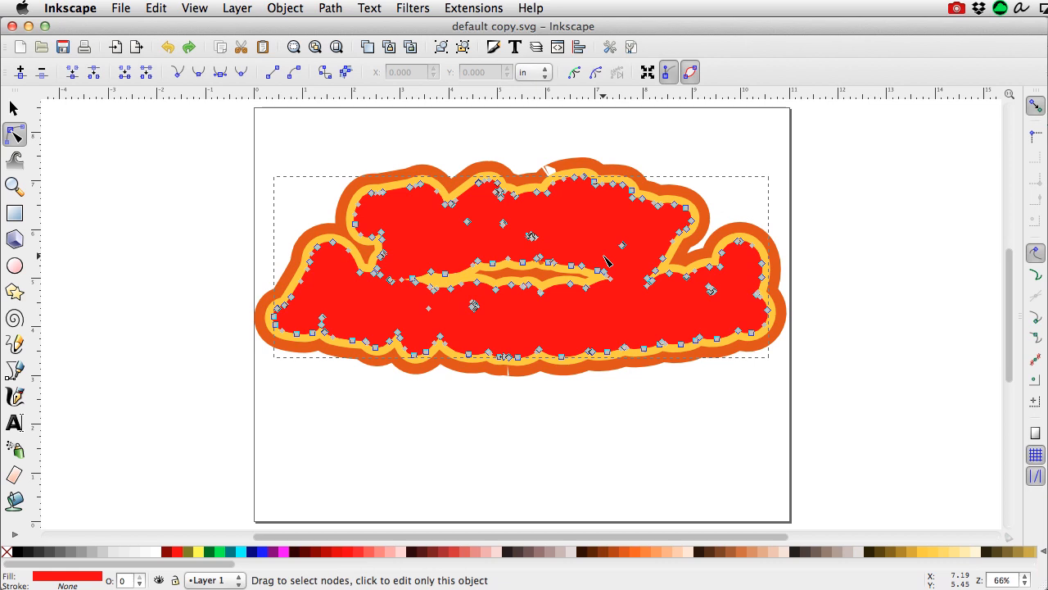
pyautogui.press('3')
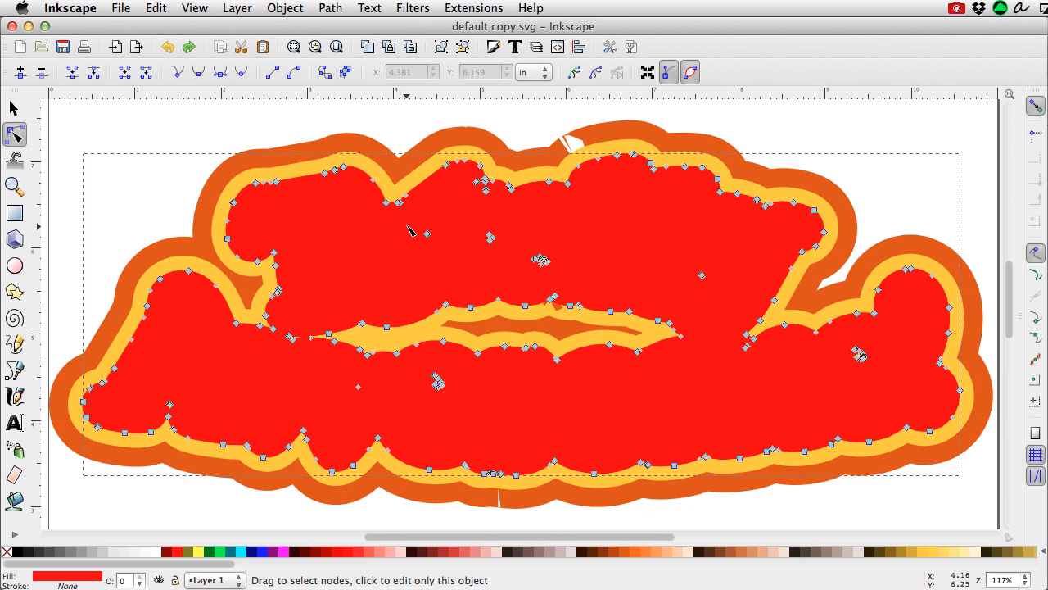
pyautogui.moveTo(410, 221); pyautogui.dragTo(448, 253)
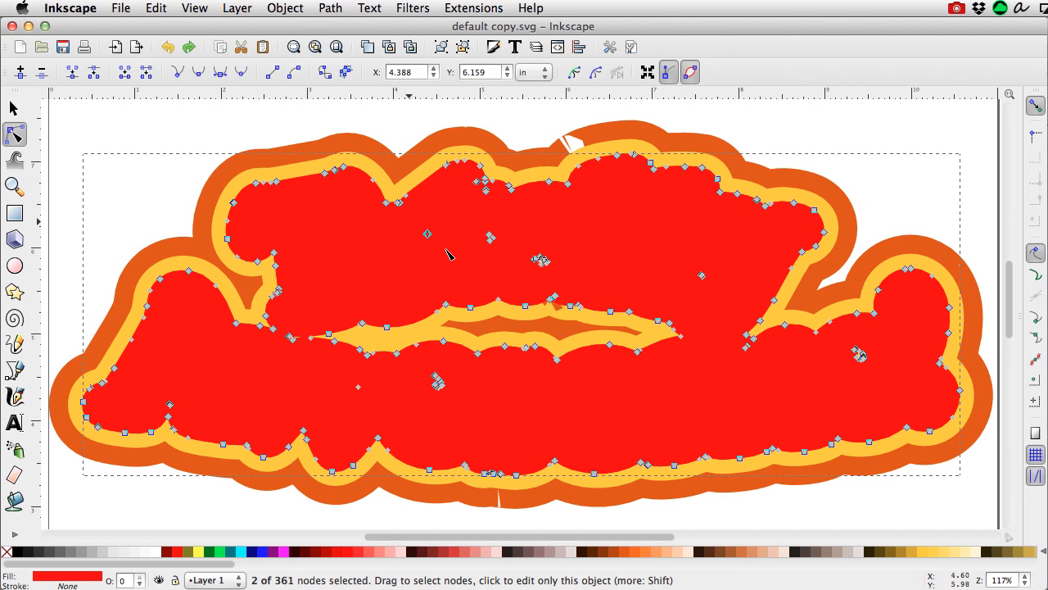
pyautogui.press('Delete')
# Step: Delete the stray node clusters at the upper centre of the red shape and the three nodes near X 7.57 in
pyautogui.moveTo(467, 221); pyautogui.dragTo(570, 285)
pyautogui.press('Delete')
pyautogui.press('Delete')
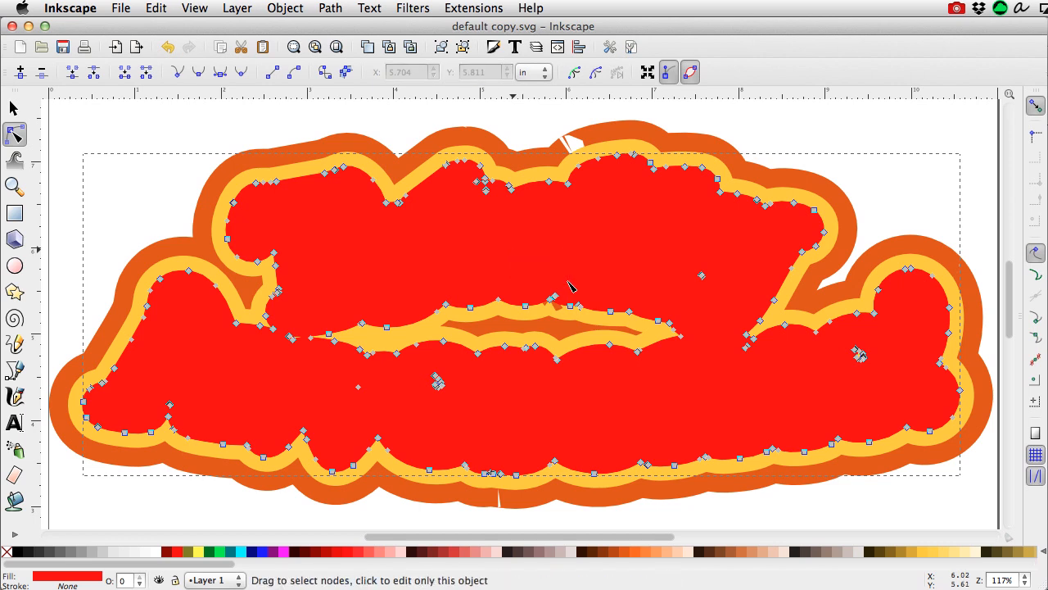
pyautogui.moveTo(683, 251); pyautogui.dragTo(719, 306)
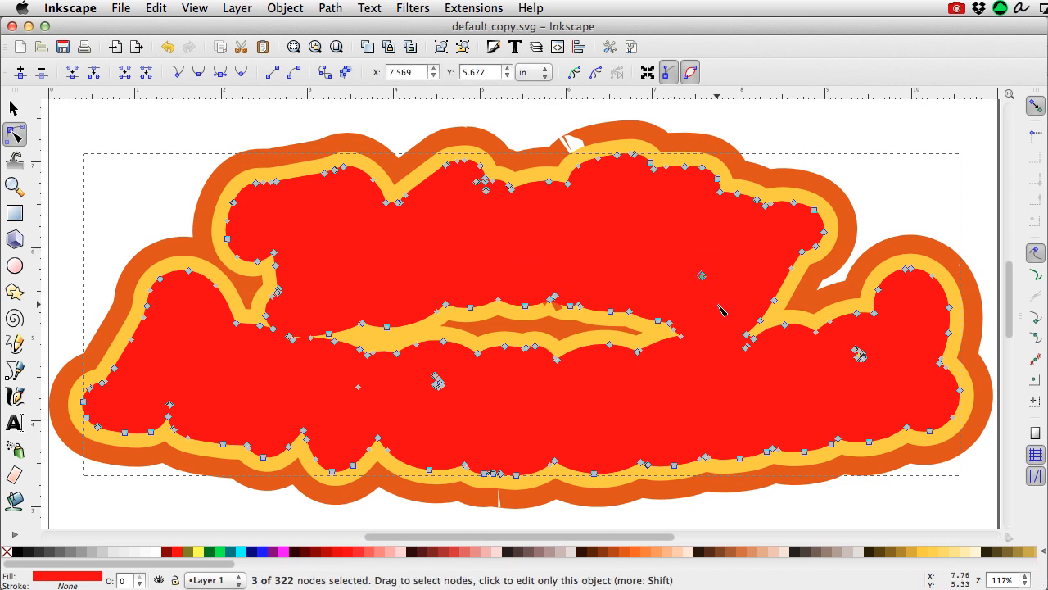
pyautogui.press('Delete')
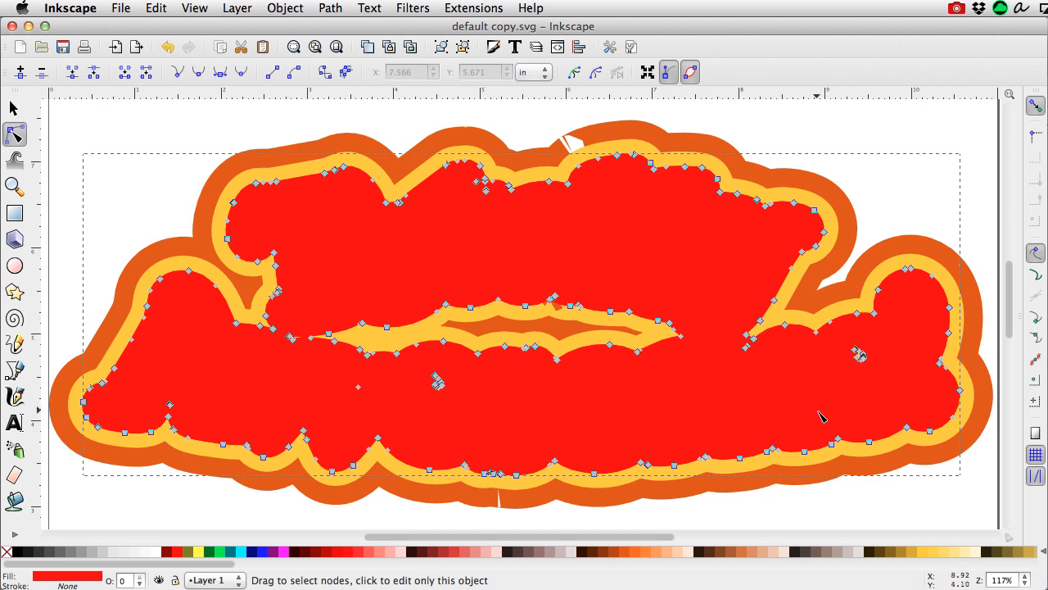
# Step: Try deleting a wide area of nodes around the right-hand cluster of the red shape, and undo the deletion
pyautogui.moveTo(830, 344); pyautogui.dragTo(883, 369)
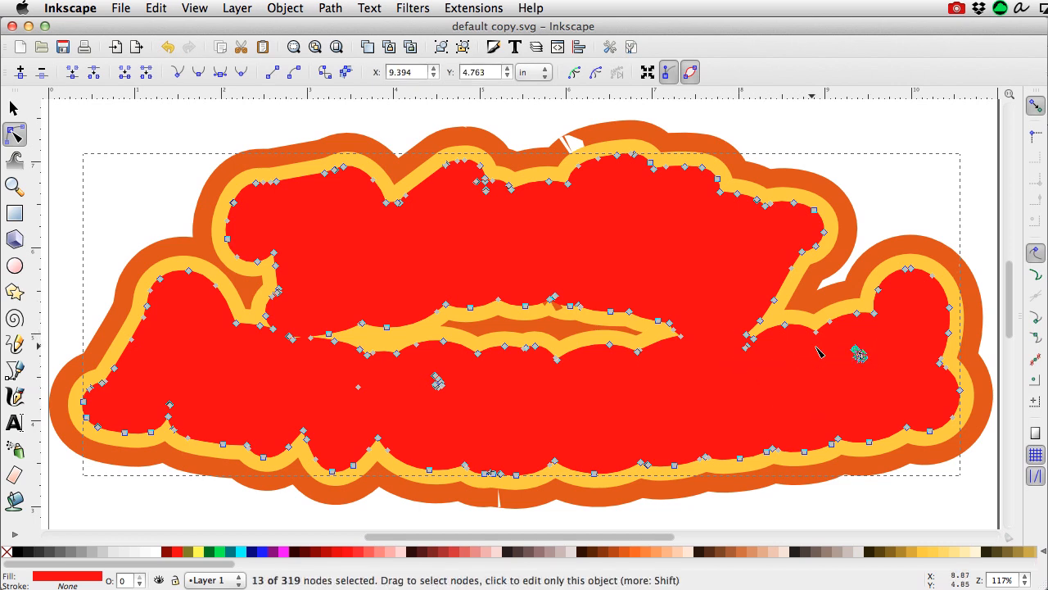
pyautogui.moveTo(814, 305); pyautogui.dragTo(896, 422)
pyautogui.press('Delete')
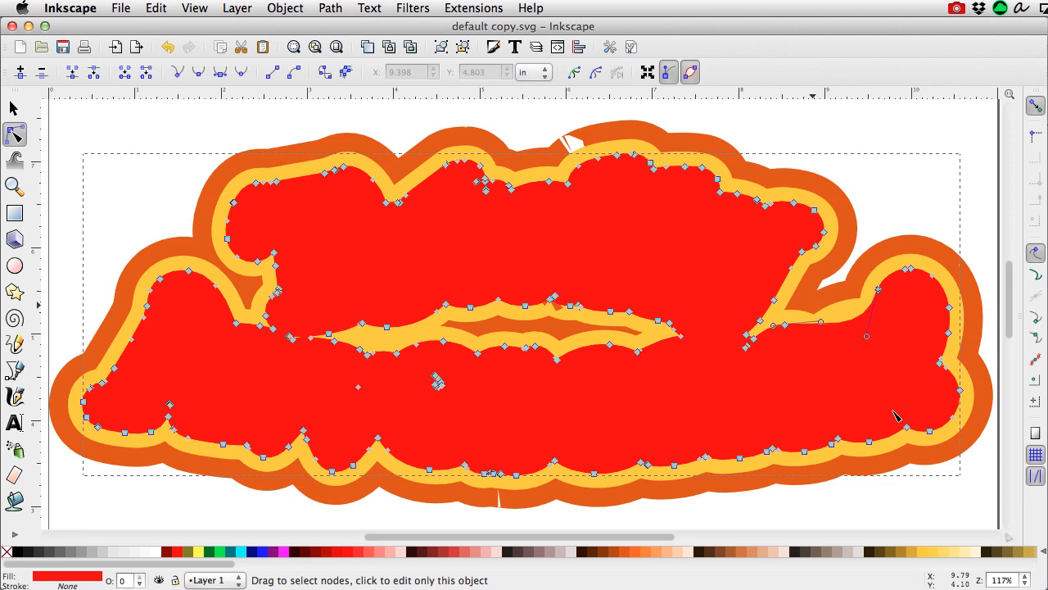
pyautogui.click(157, 9)
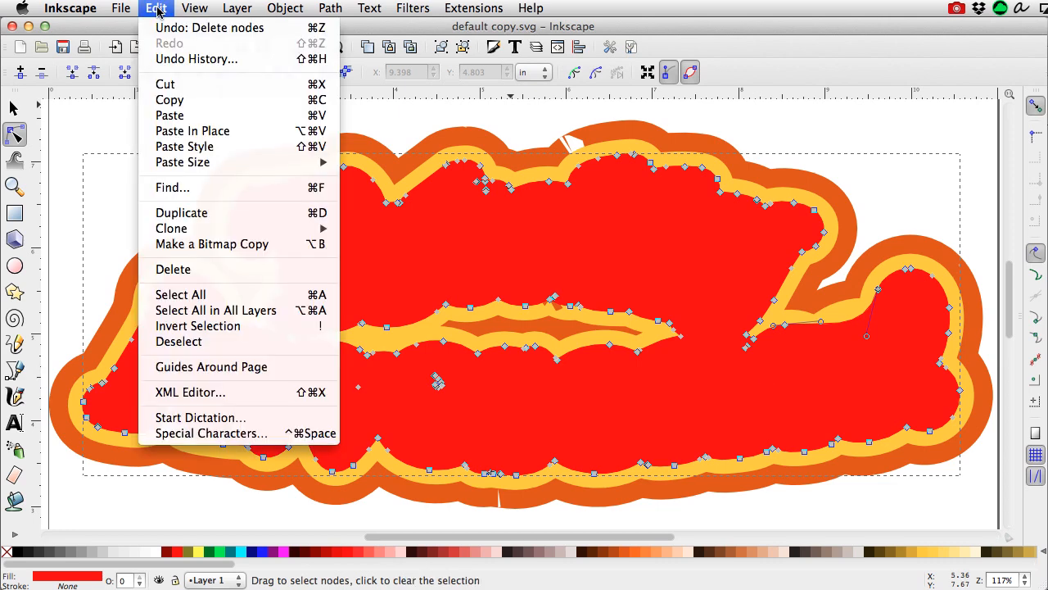
pyautogui.click(174, 29)
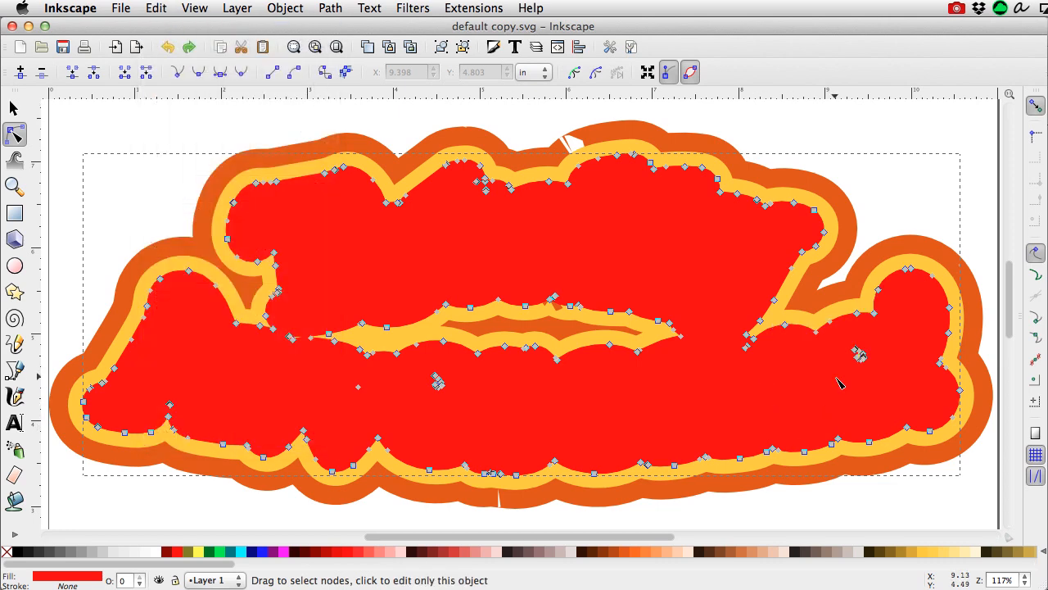
# Step: Delete only the 13-node cluster in the red shape's right part and the nodes forming the small yellow hole below the central gap
pyautogui.moveTo(839, 333); pyautogui.dragTo(889, 398)
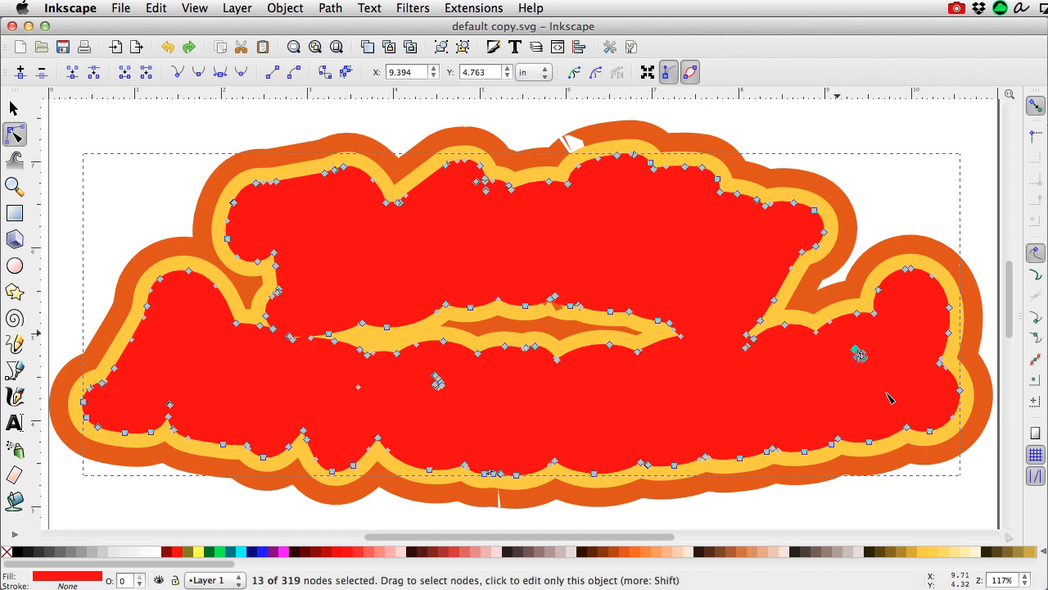
pyautogui.press('Delete')
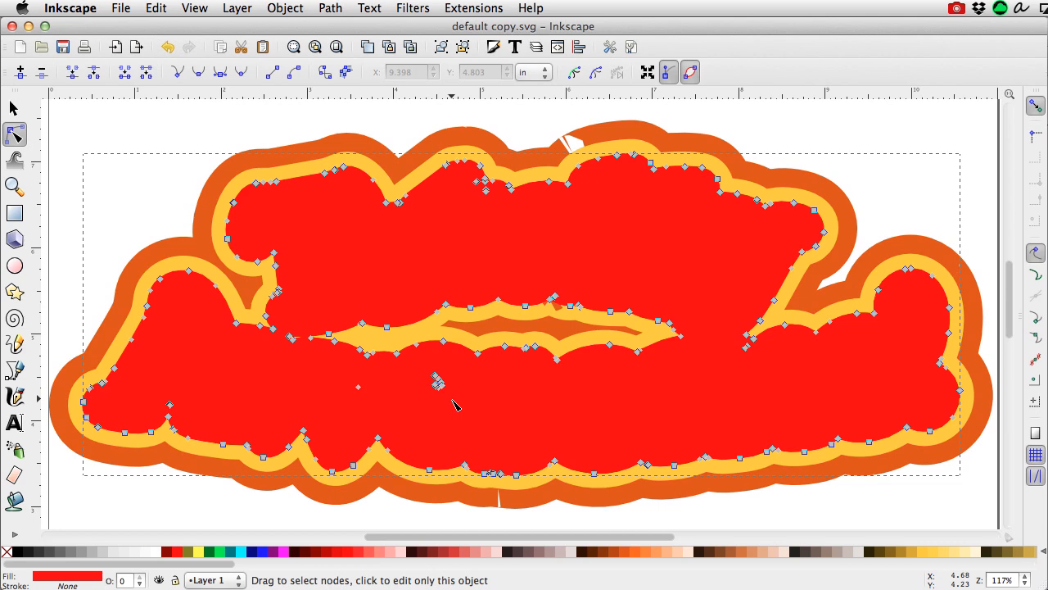
pyautogui.press('+')
pyautogui.press('+')
pyautogui.press('+')
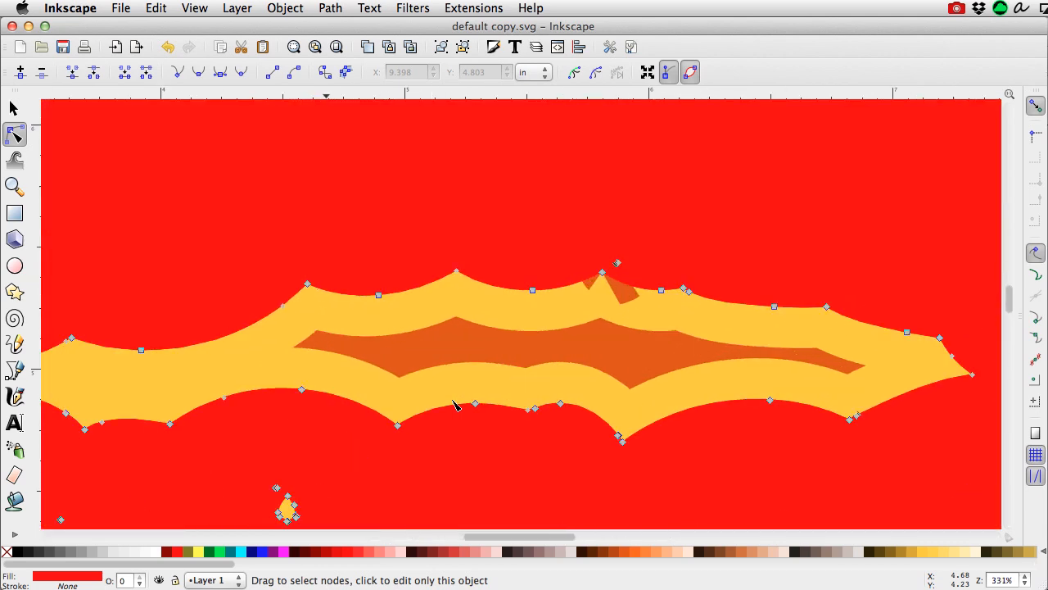
pyautogui.press('-')
pyautogui.press('-')
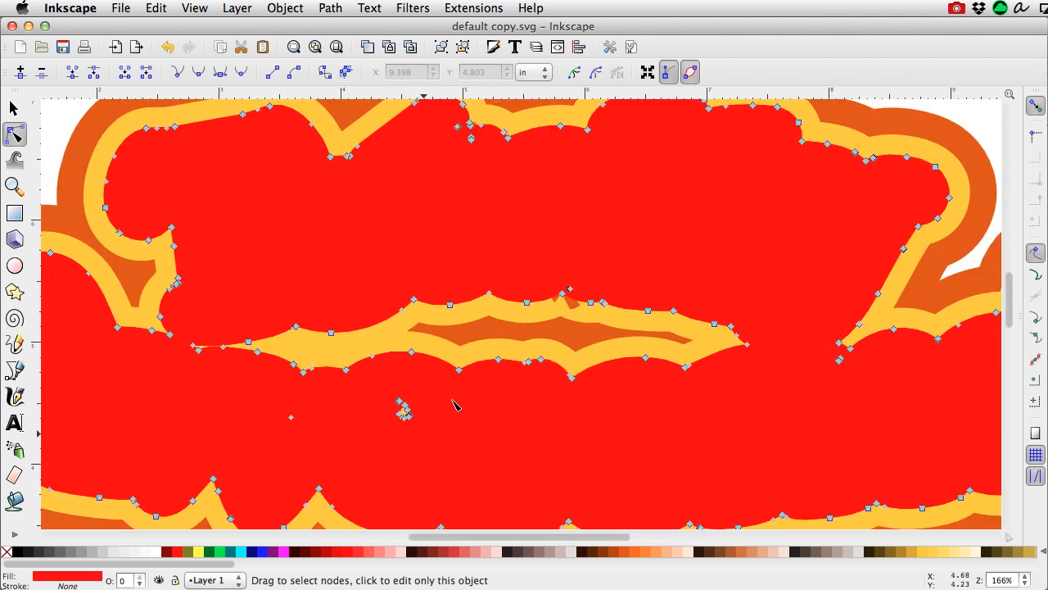
pyautogui.press('+')
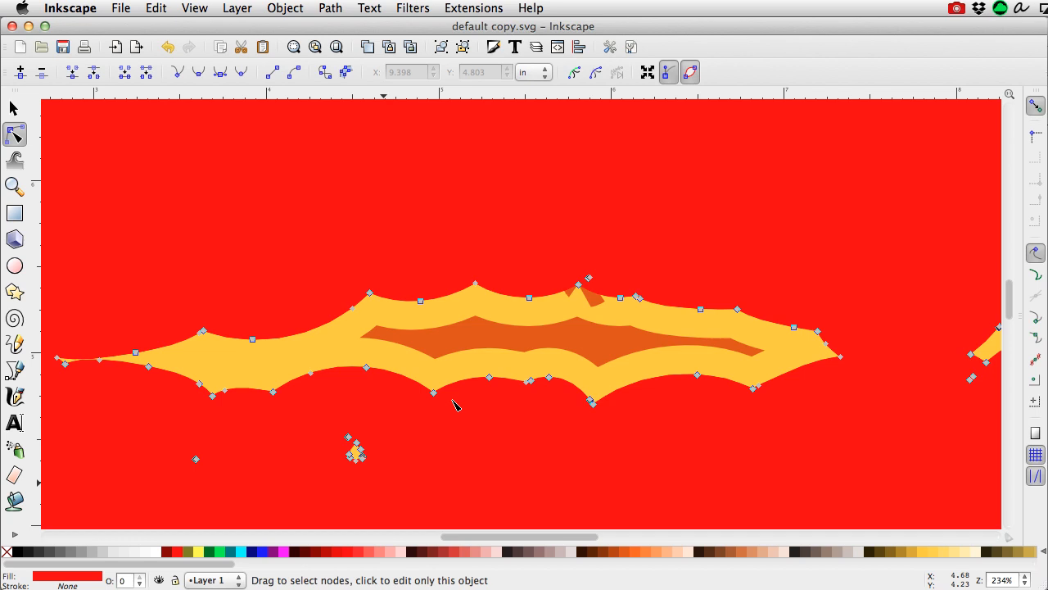
pyautogui.press('+')
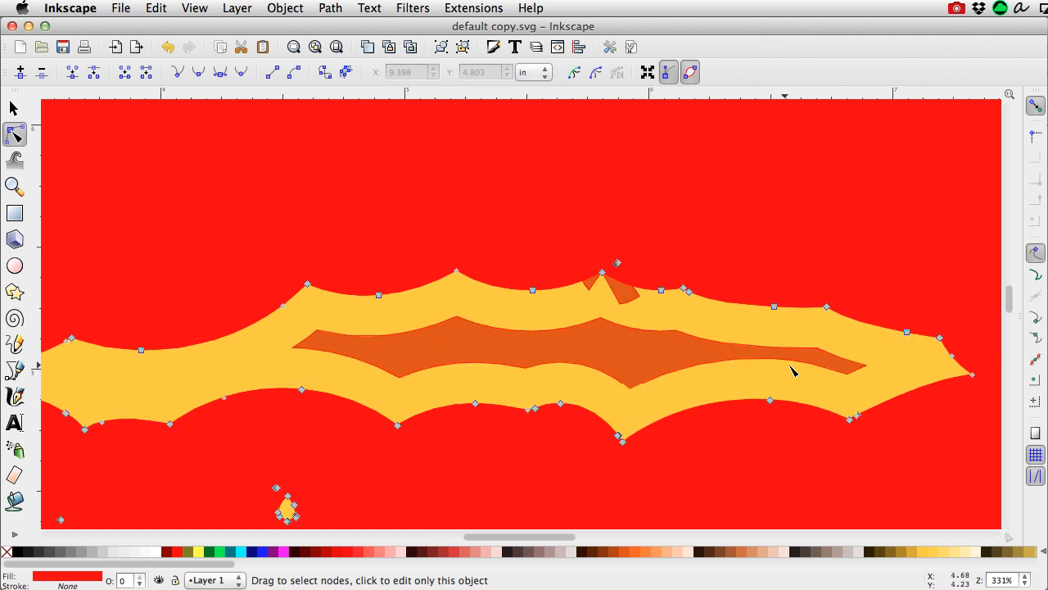
pyautogui.moveTo(1012, 299); pyautogui.dragTo(1013, 315)
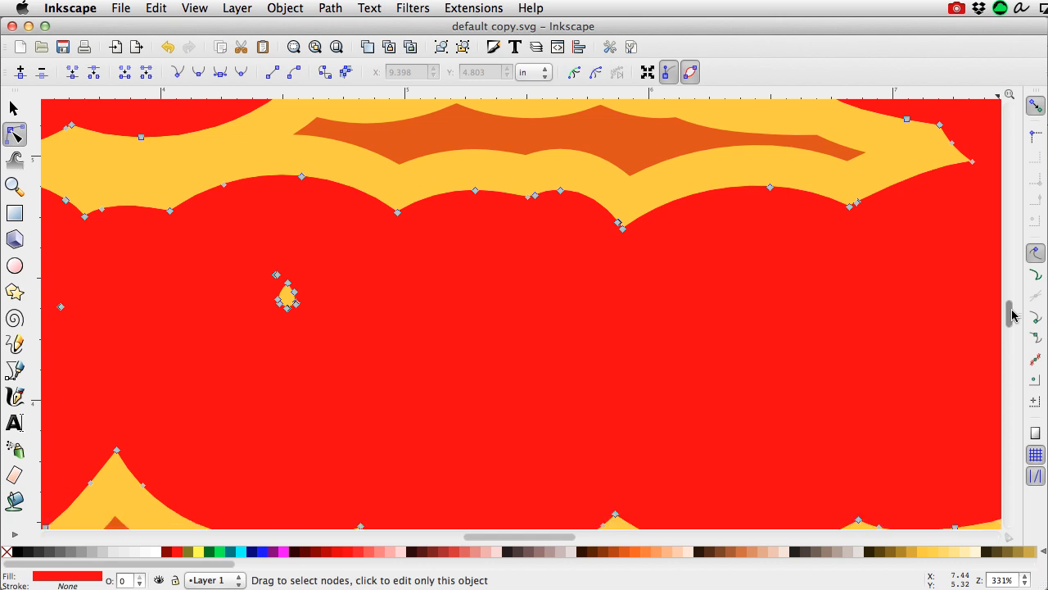
pyautogui.moveTo(229, 247); pyautogui.dragTo(342, 365)
pyautogui.press('Delete')
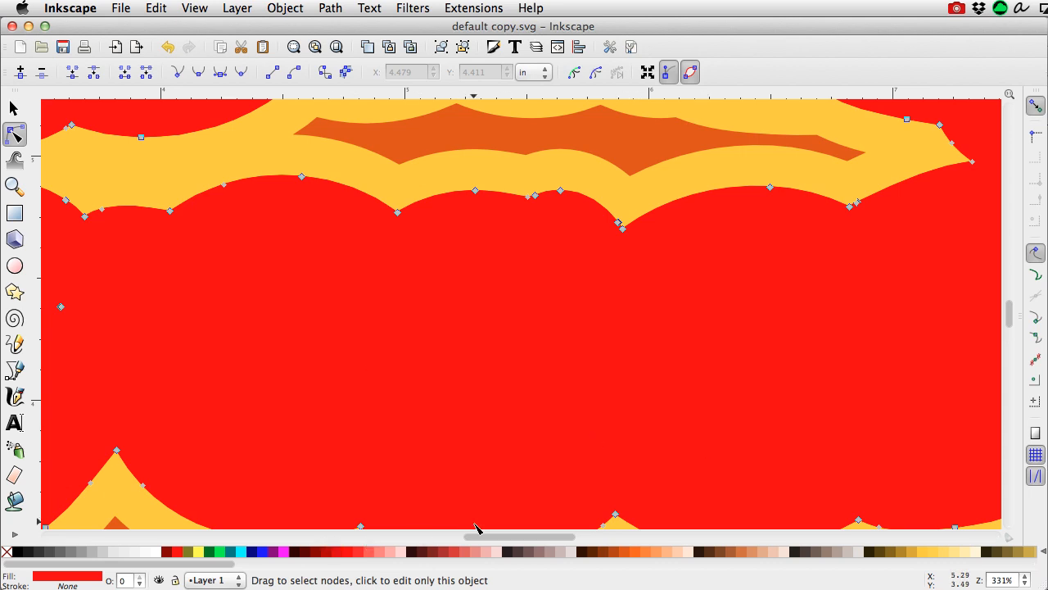
# Step: Delete the stray node pair in the red shape's lower-left interior and the three nodes above the lower-left notch
pyautogui.moveTo(479, 530); pyautogui.dragTo(412, 533)
pyautogui.moveTo(529, 246); pyautogui.dragTo(735, 344)
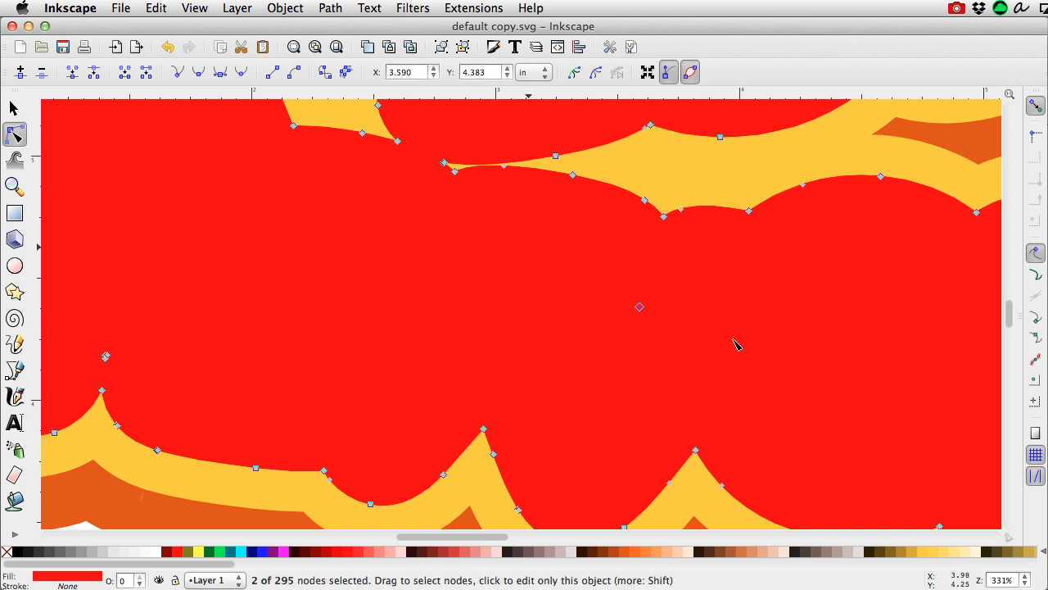
pyautogui.press('Delete')
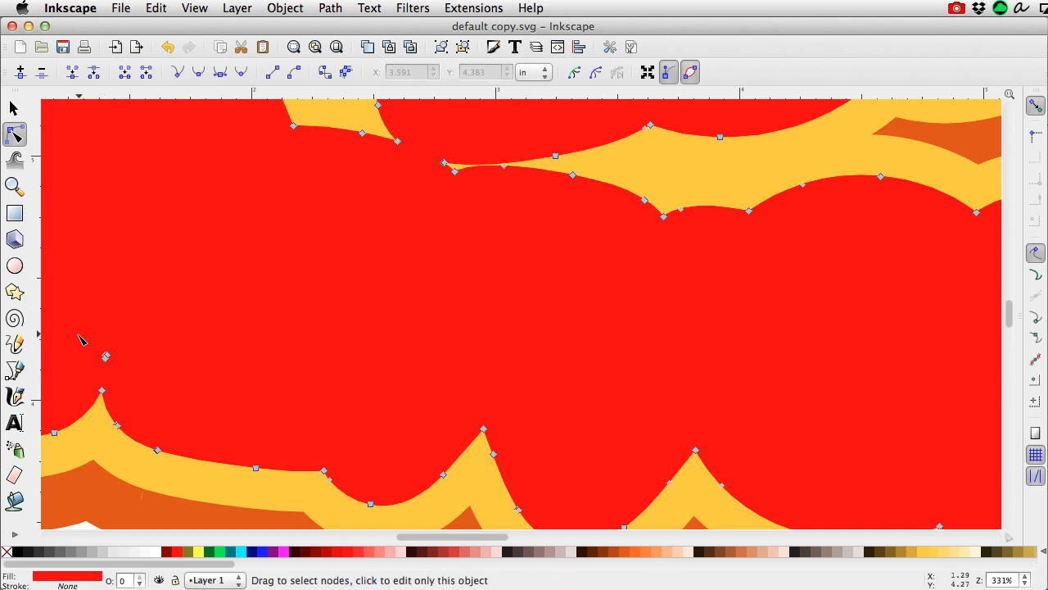
pyautogui.moveTo(81, 335); pyautogui.dragTo(138, 373)
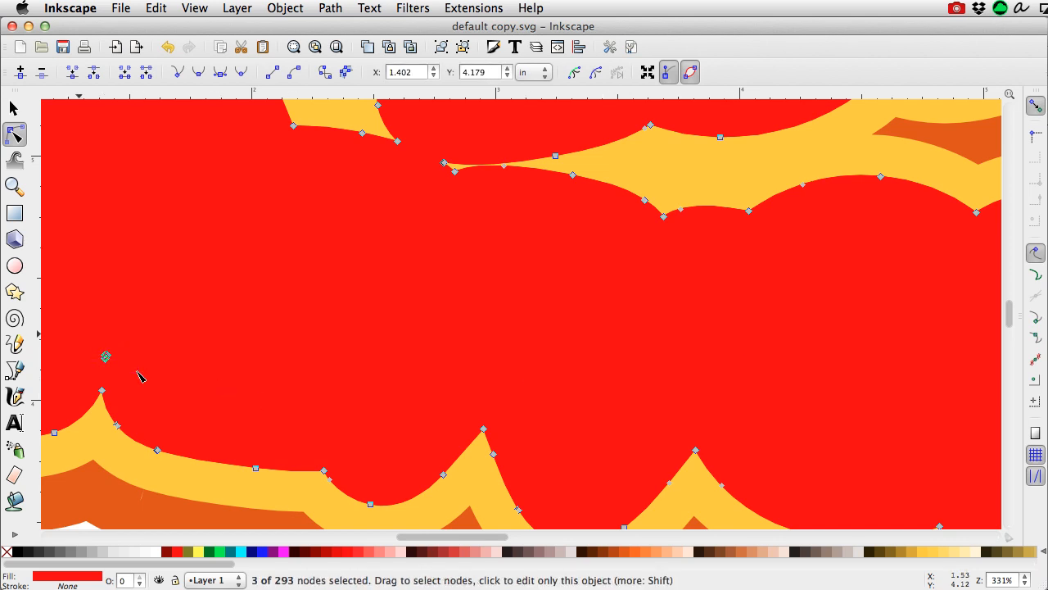
pyautogui.press('Delete')
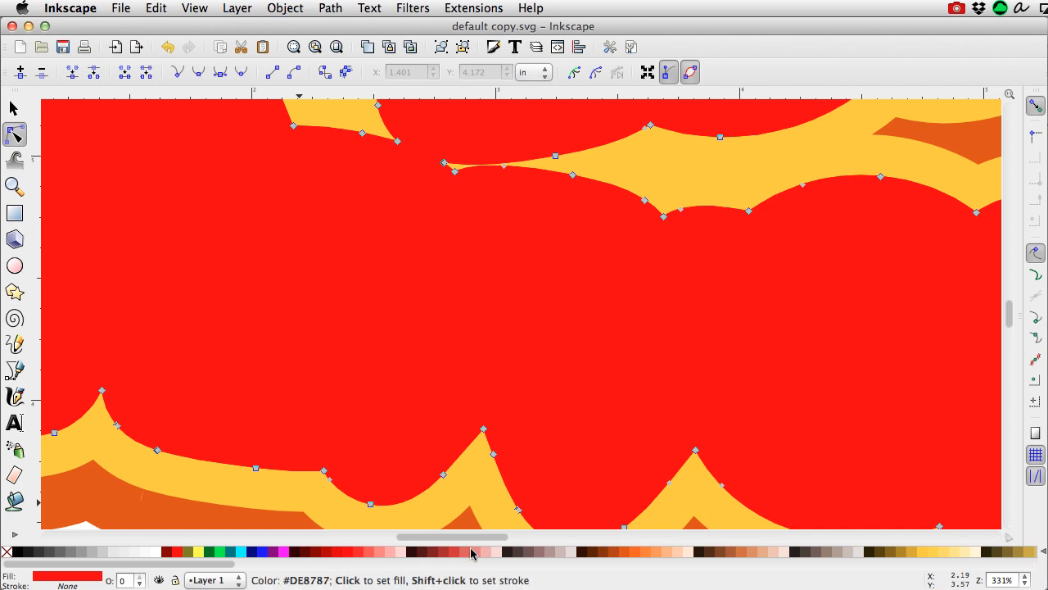
# Step: Delete the stray nodes just inside the red shape's upper edge, beside the notch near X 5.07 in
pyautogui.moveTo(474, 542)
pyautogui.mouseDown()
pyautogui.moveTo(398, 543)
pyautogui.moveTo(426, 540)
pyautogui.mouseUp()
pyautogui.moveTo(1009, 313)
pyautogui.mouseDown()
pyautogui.moveTo(1009, 354)
pyautogui.moveTo(1009, 276)
pyautogui.mouseUp()
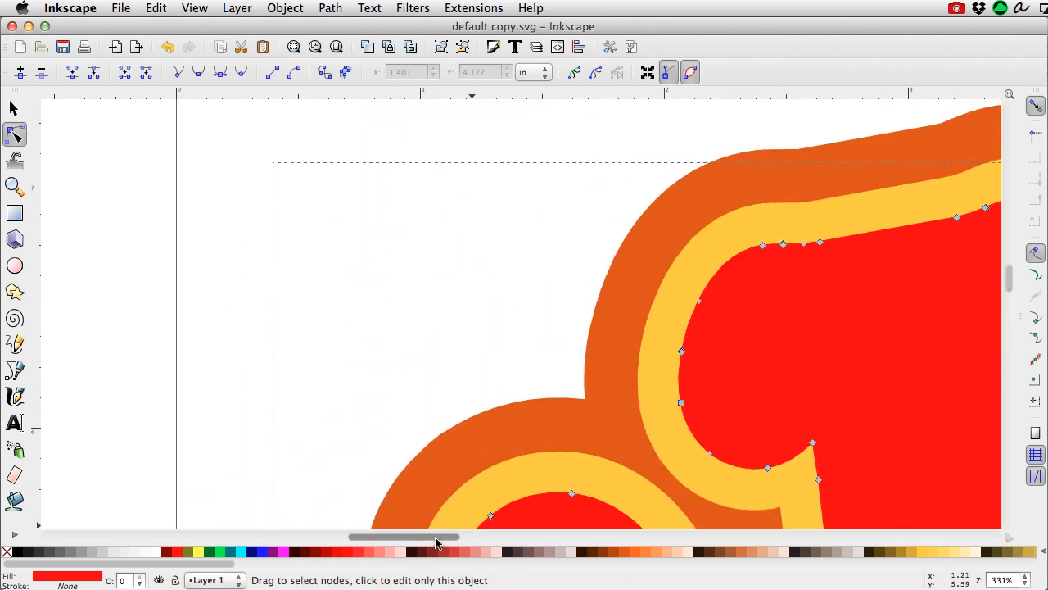
pyautogui.moveTo(434, 544); pyautogui.dragTo(539, 554)
pyautogui.moveTo(478, 233); pyautogui.dragTo(554, 295)
pyautogui.press('Delete')
pyautogui.press('Delete')
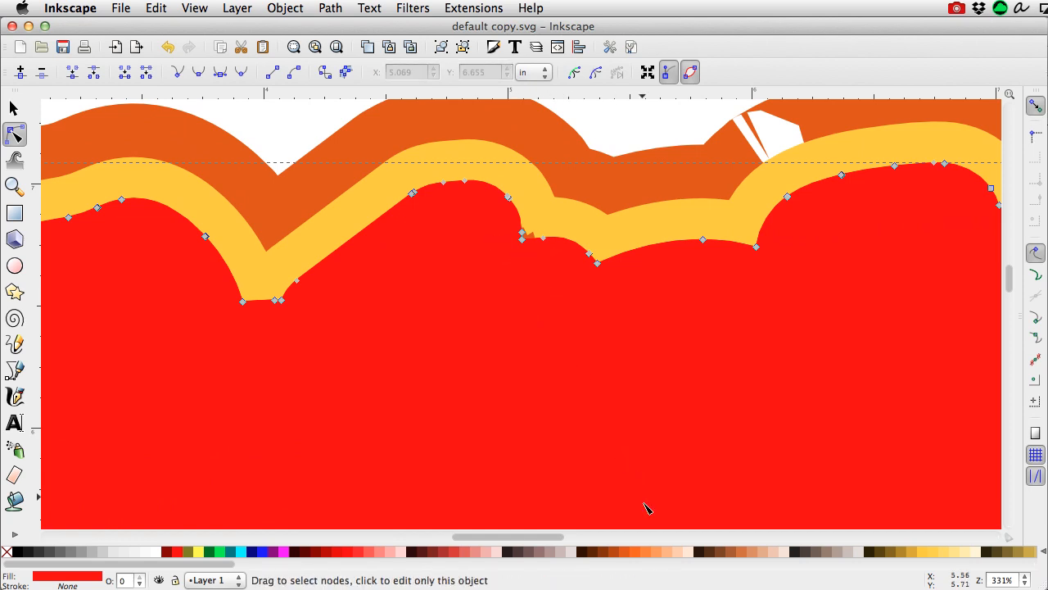
# Step: Delete the two stray nodes below the tip of the right-hand notch in the red shape
pyautogui.moveTo(551, 537); pyautogui.dragTo(618, 540)
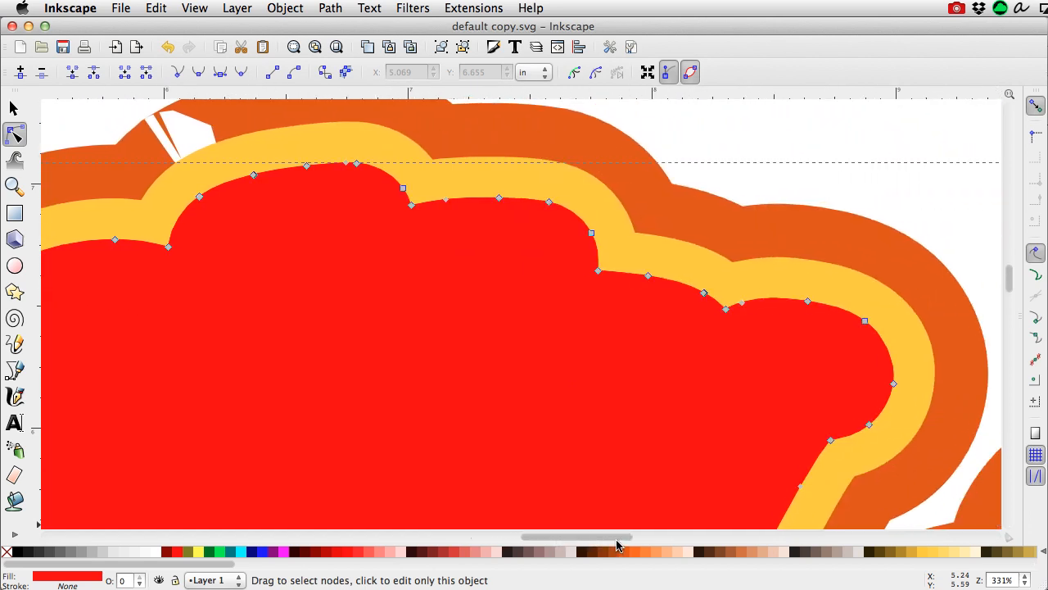
pyautogui.moveTo(1010, 276); pyautogui.dragTo(1013, 301)
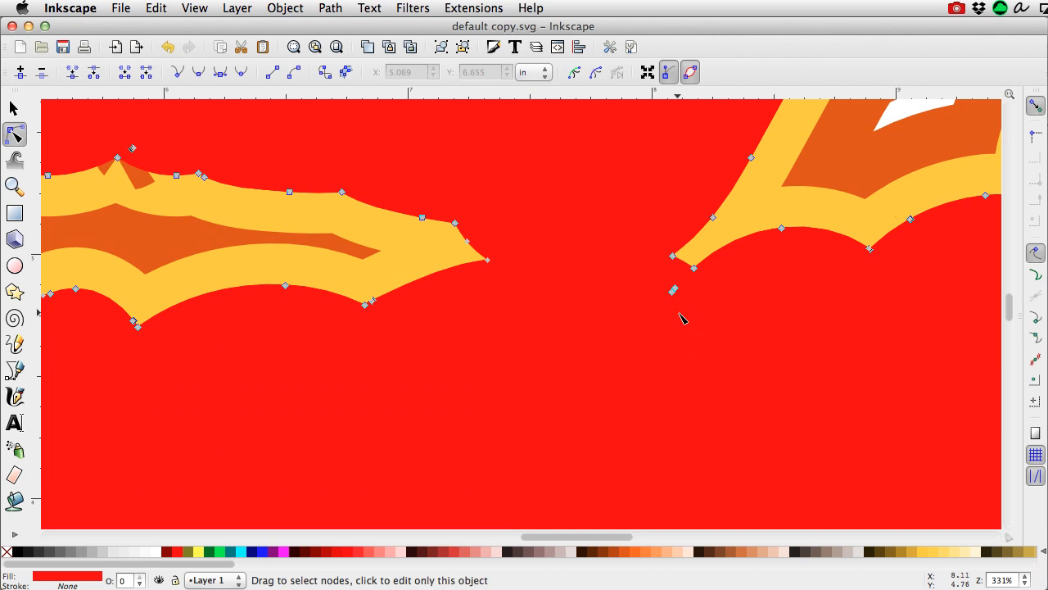
pyautogui.moveTo(654, 274); pyautogui.dragTo(690, 316)
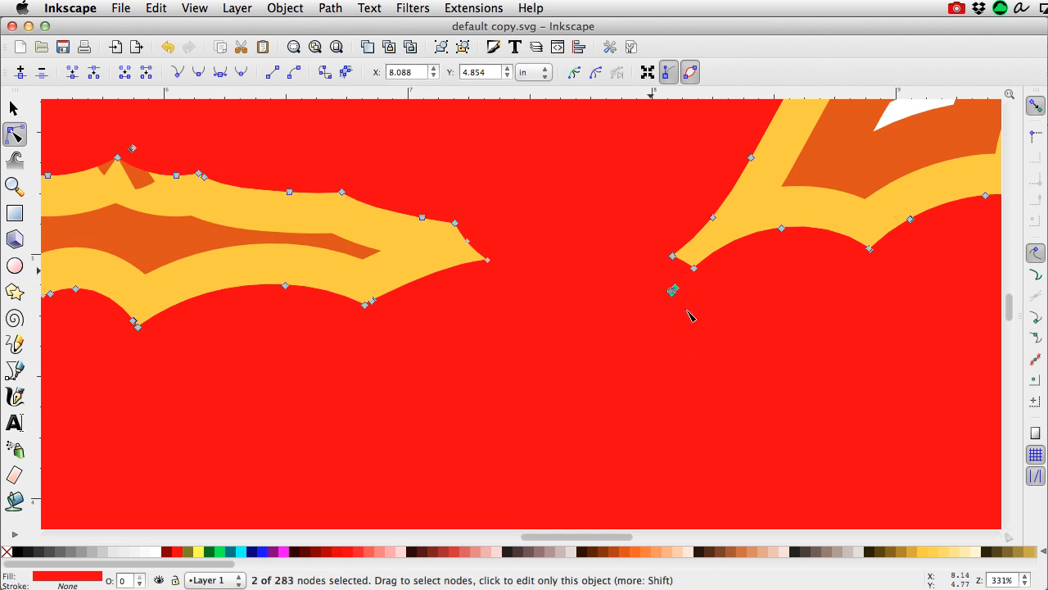
pyautogui.press('Delete')
# Step: Lower the cleaned red shape to the bottom of the stack and clear the selection
pyautogui.moveTo(623, 537); pyautogui.dragTo(685, 538)
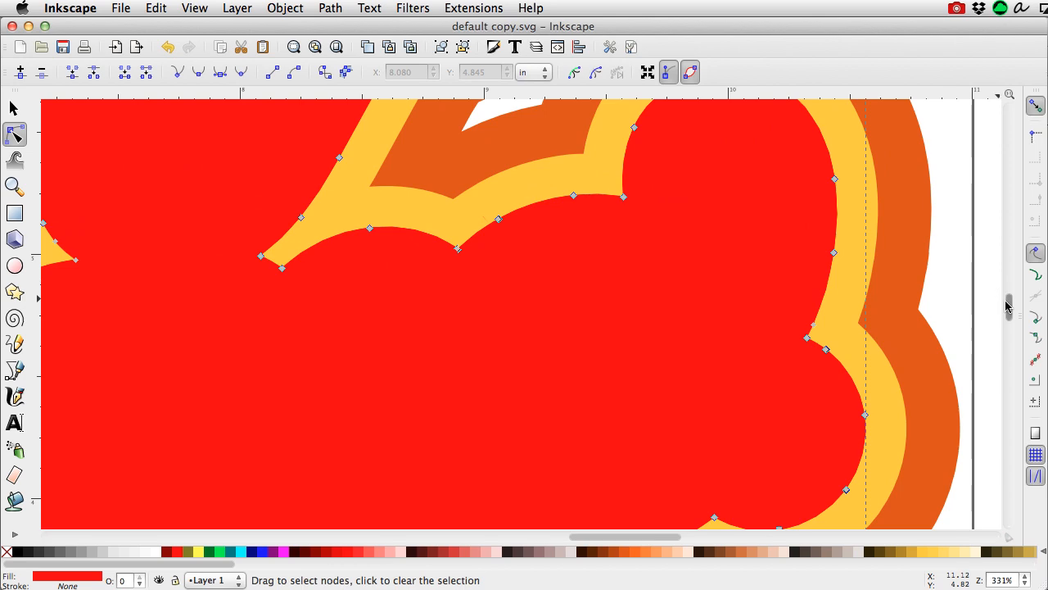
pyautogui.moveTo(1007, 305); pyautogui.dragTo(1010, 327)
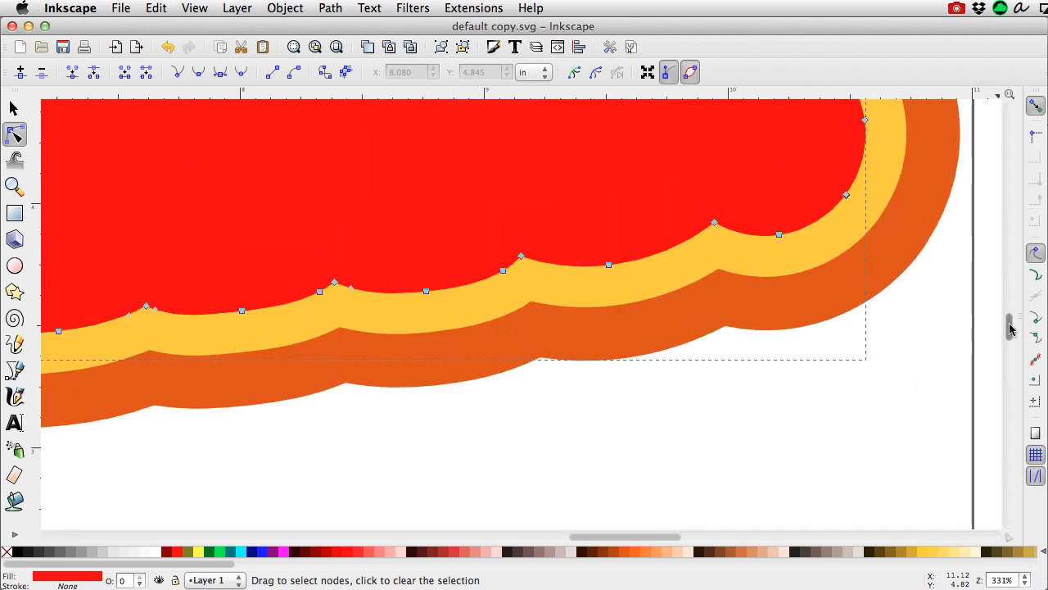
pyautogui.moveTo(655, 536); pyautogui.dragTo(471, 510)
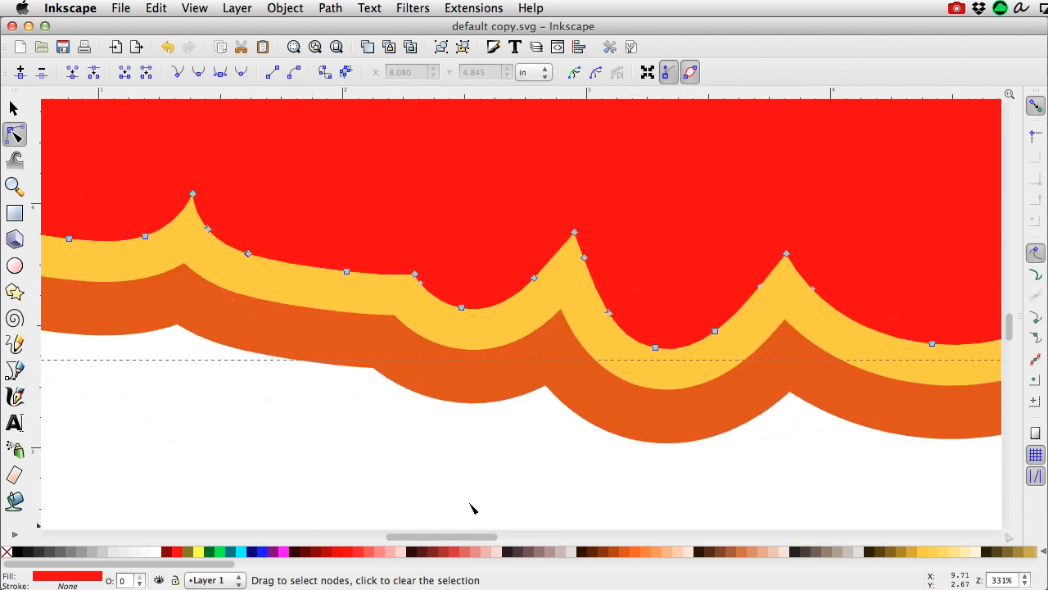
pyautogui.press('5')
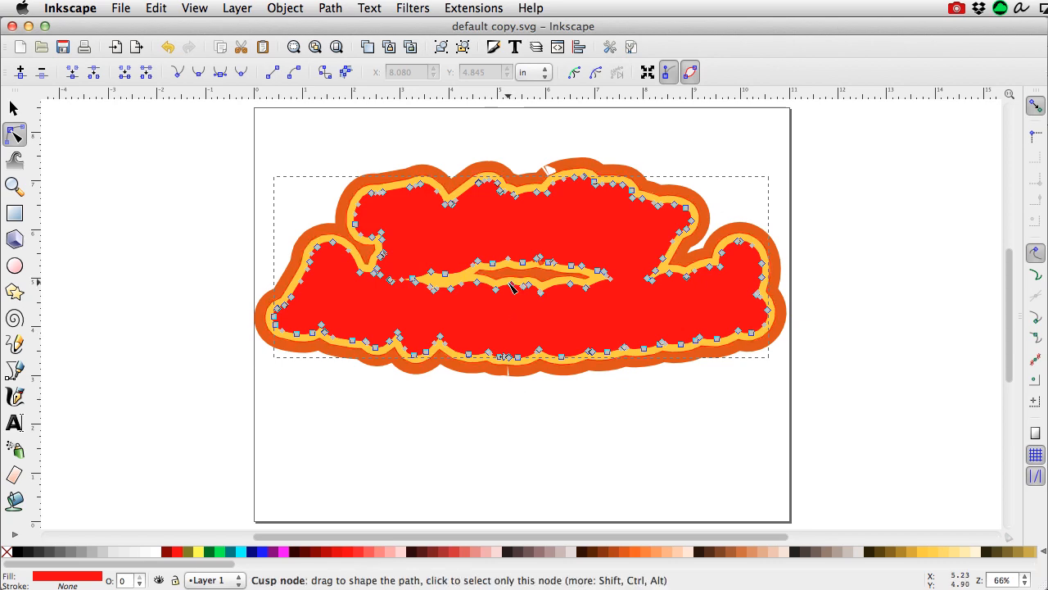
pyautogui.click(292, 8)
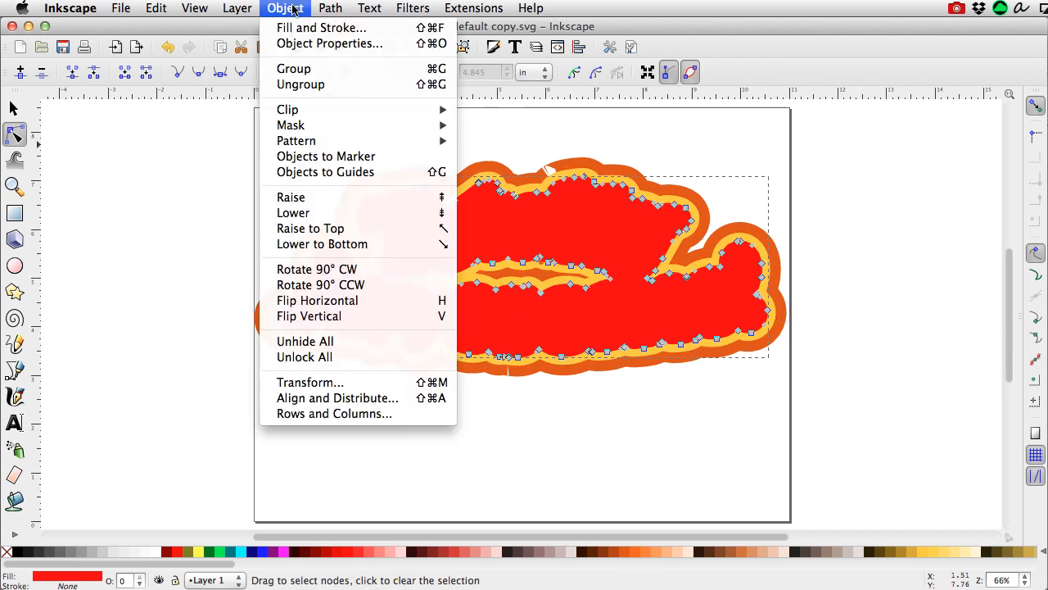
pyautogui.click(354, 244)
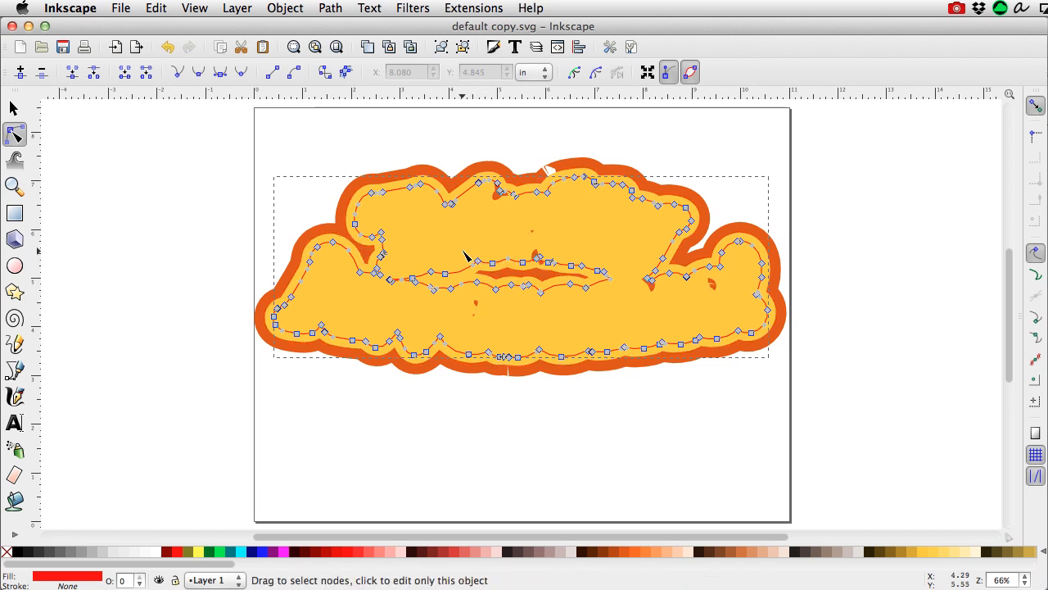
pyautogui.click(124, 198)
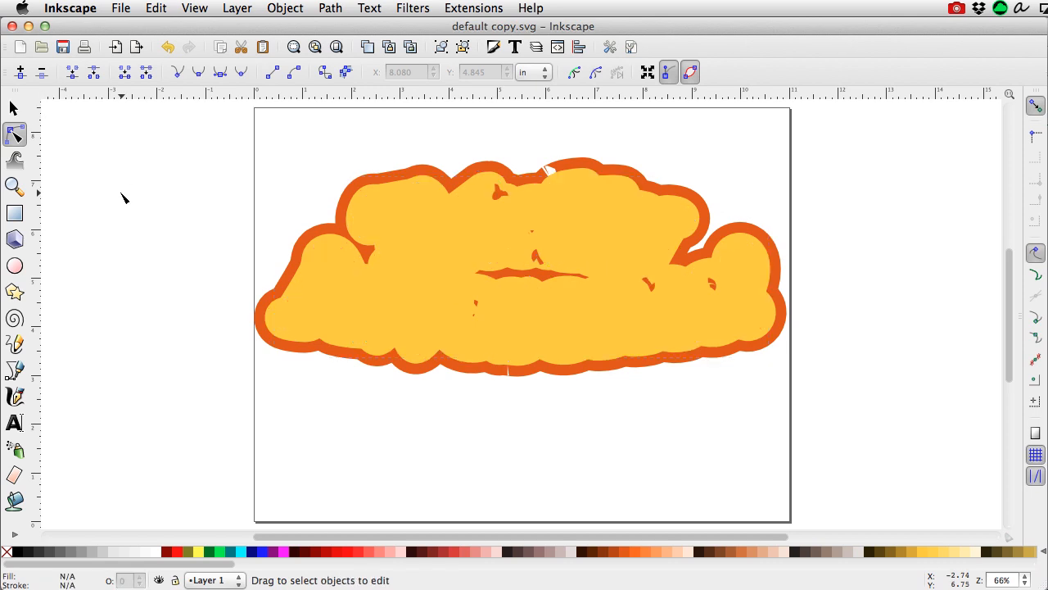
# Step: Delete the stray node clusters in the centre of the yellow shape, including those around the long horizontal slit
pyautogui.click(329, 310)
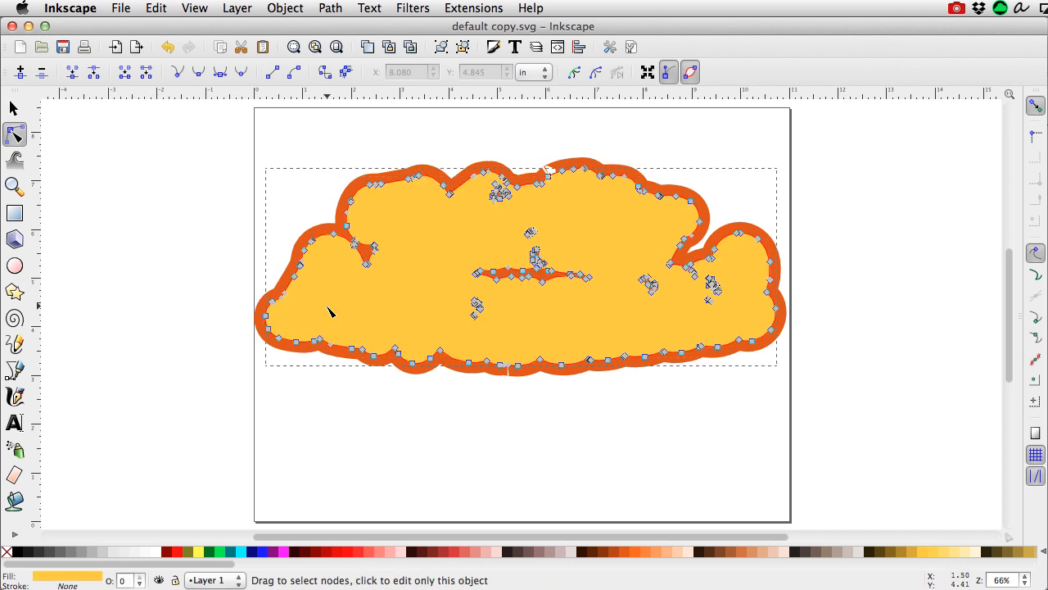
pyautogui.moveTo(447, 294); pyautogui.dragTo(500, 333)
pyautogui.press('Delete')
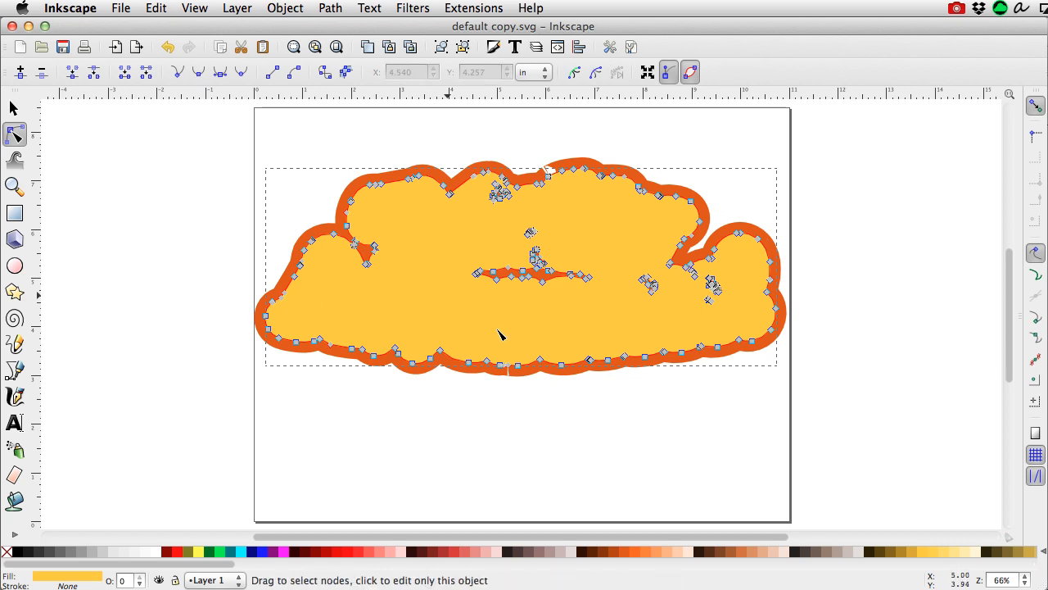
pyautogui.moveTo(446, 220); pyautogui.dragTo(623, 320)
pyautogui.press('Delete')
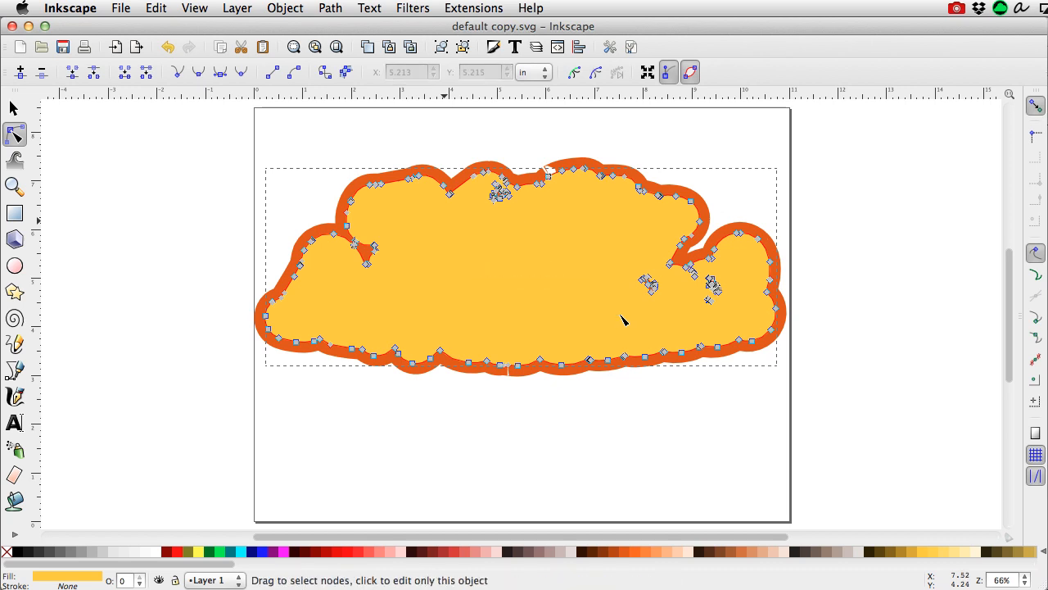
# Step: Delete the two stray node clusters in the yellow shape's right interior, below the right-hand notch
pyautogui.moveTo(614, 260); pyautogui.dragTo(708, 276)
pyautogui.press('Delete')
pyautogui.press('Delete')
pyautogui.press('Delete')
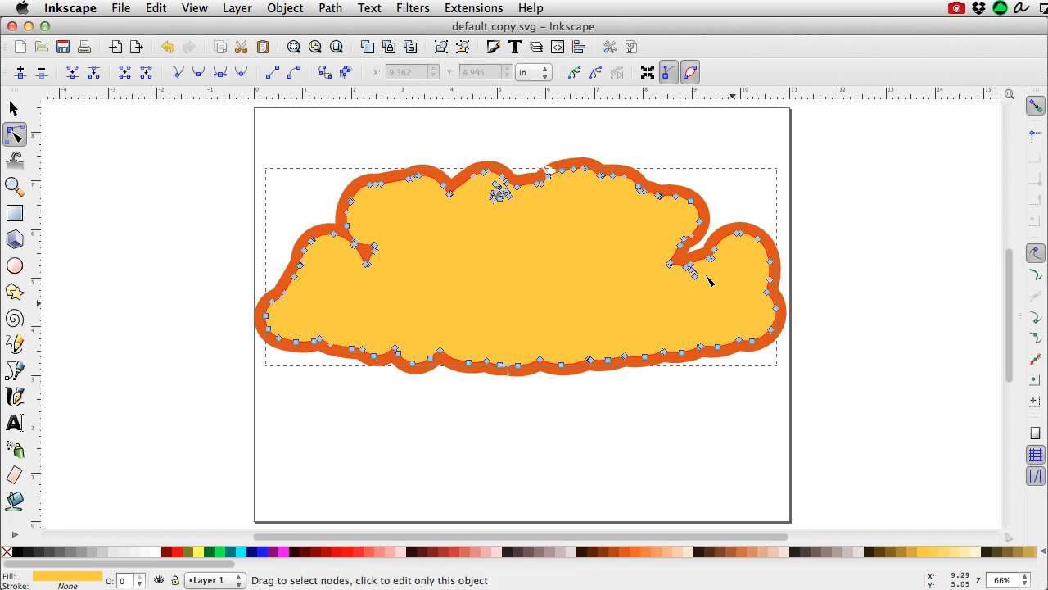
# Step: Delete the short diagonal row of stray nodes just below the yellow shape's right-hand notch, near X 9 in
pyautogui.press('+')
pyautogui.press('+')
pyautogui.press('+')
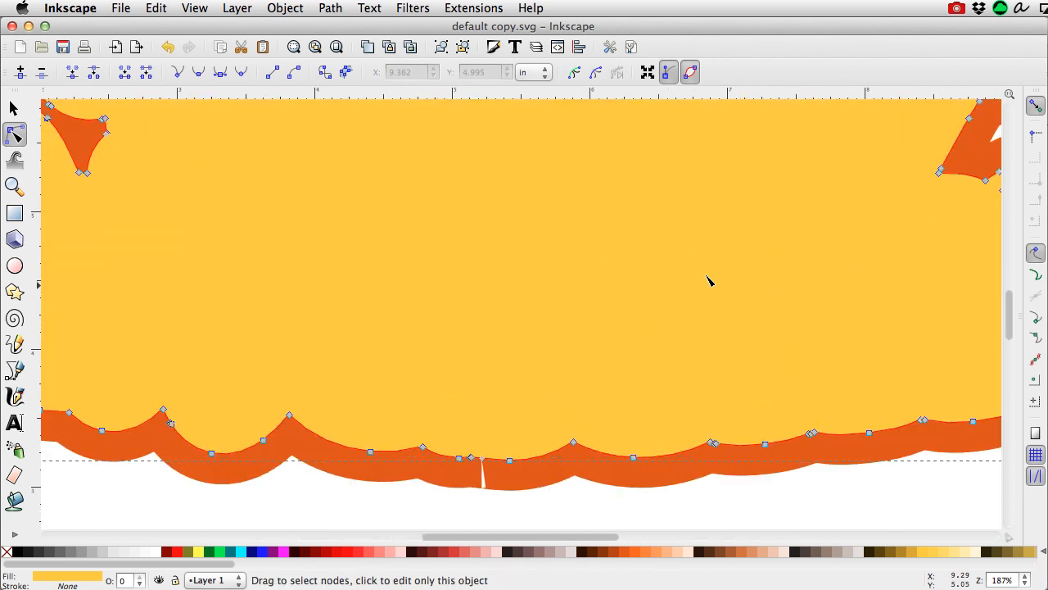
pyautogui.press('+')
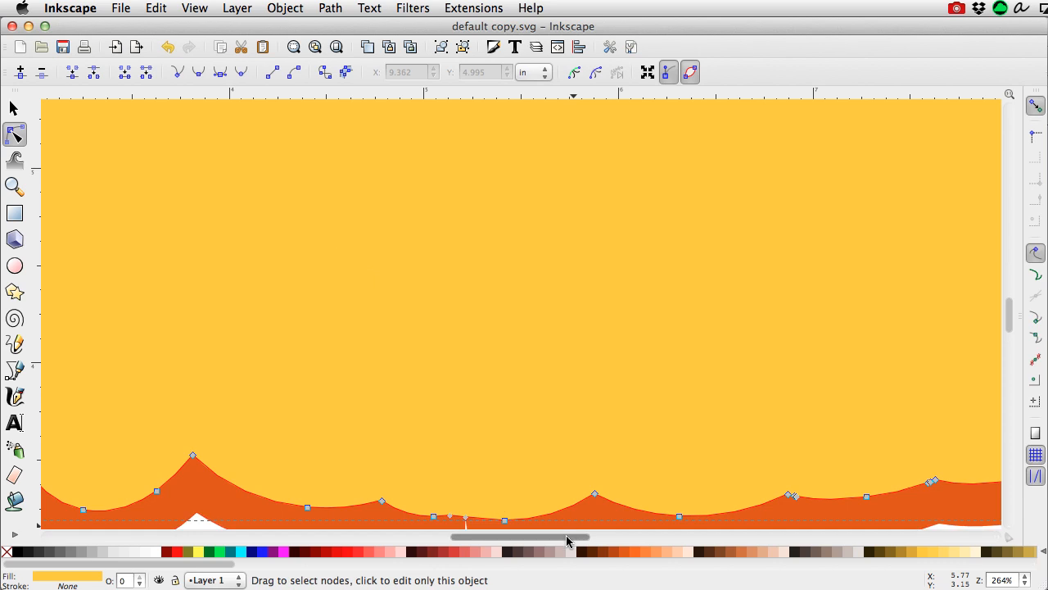
pyautogui.moveTo(570, 541); pyautogui.dragTo(653, 541)
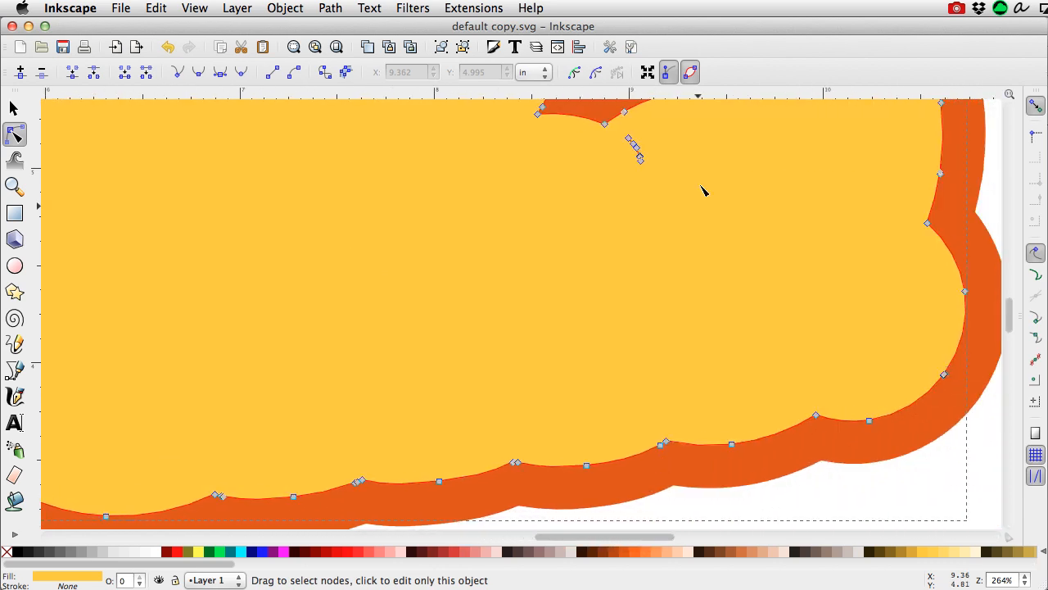
pyautogui.moveTo(674, 183); pyautogui.dragTo(620, 133)
pyautogui.press('Delete')
# Step: Delete the nodes of the small three-pointed hole below the yellow shape's upper edge, near X 5 in
pyautogui.moveTo(1010, 316)
pyautogui.mouseDown()
pyautogui.moveTo(1010, 326)
pyautogui.moveTo(1010, 306)
pyautogui.mouseUp()
pyautogui.moveTo(644, 536); pyautogui.dragTo(594, 538)
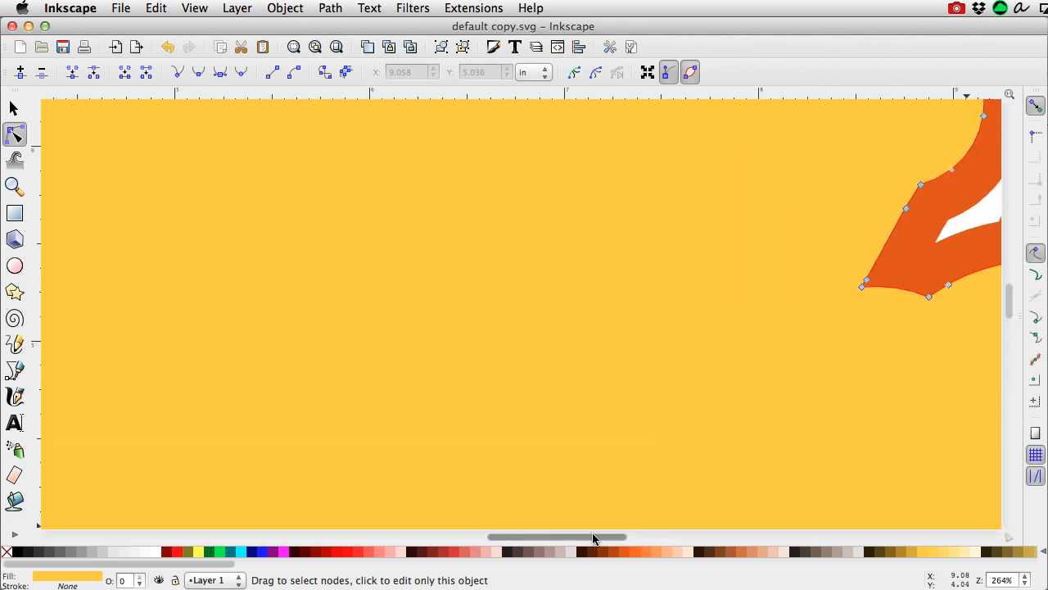
pyautogui.moveTo(1011, 292); pyautogui.dragTo(1011, 273)
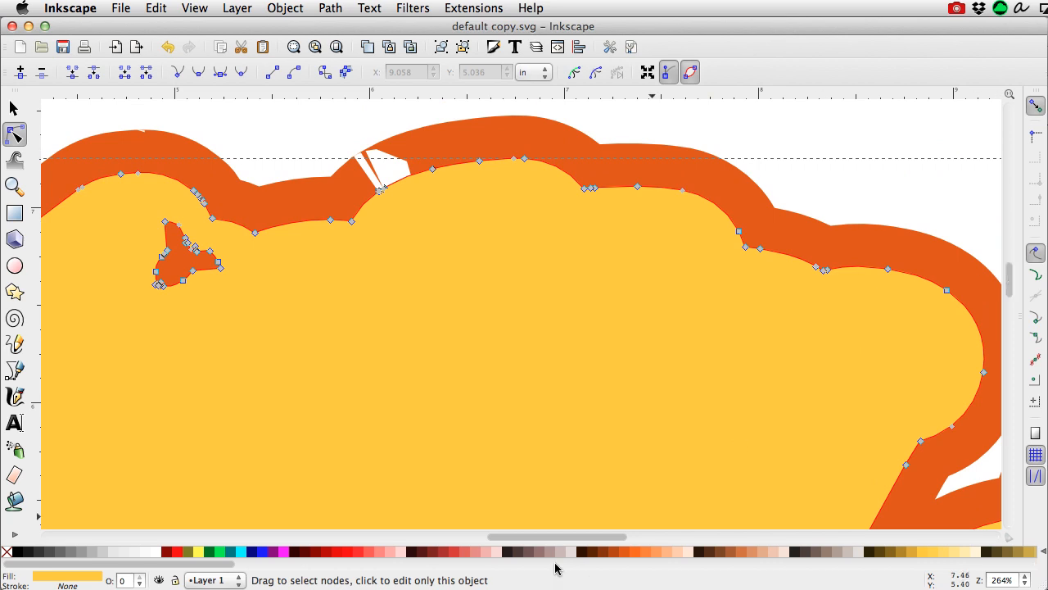
pyautogui.moveTo(558, 538); pyautogui.dragTo(480, 535)
pyautogui.moveTo(656, 206); pyautogui.dragTo(714, 317)
pyautogui.moveTo(772, 292); pyautogui.dragTo(676, 241)
pyautogui.press('Delete')
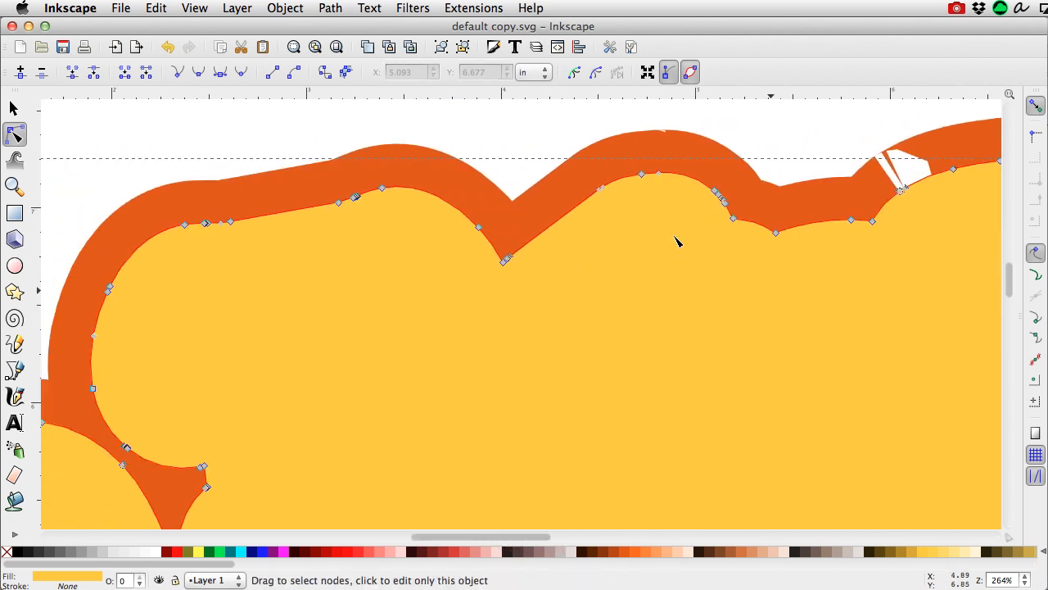
# Step: Check the yellow shape's outline for leftover nodes and lower the shape to the bottom of the stack
pyautogui.moveTo(1010, 276); pyautogui.dragTo(1010, 283)
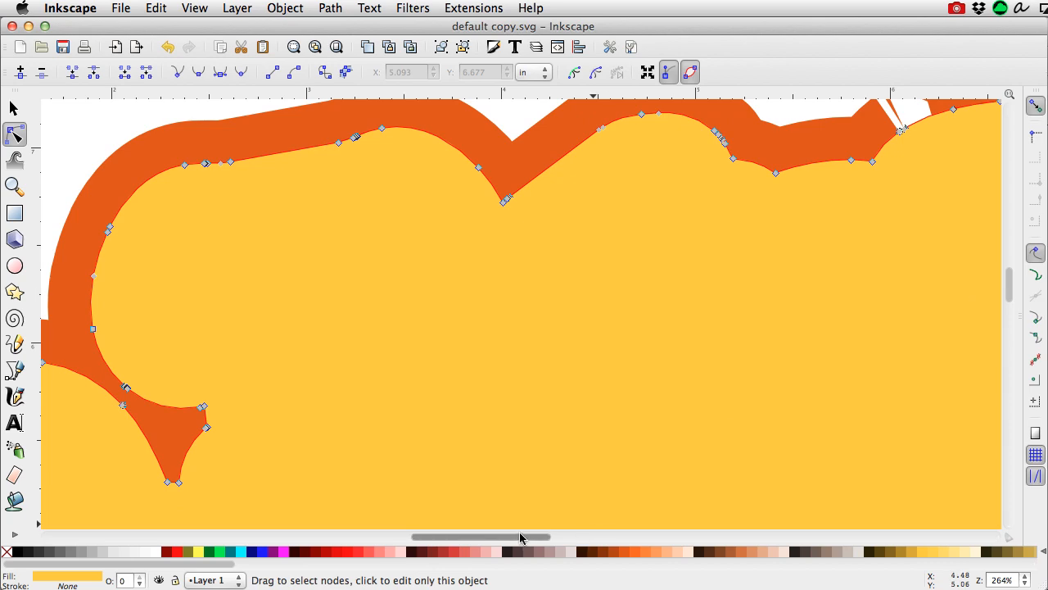
pyautogui.moveTo(521, 537); pyautogui.dragTo(478, 533)
pyautogui.moveTo(1008, 286); pyautogui.dragTo(1012, 322)
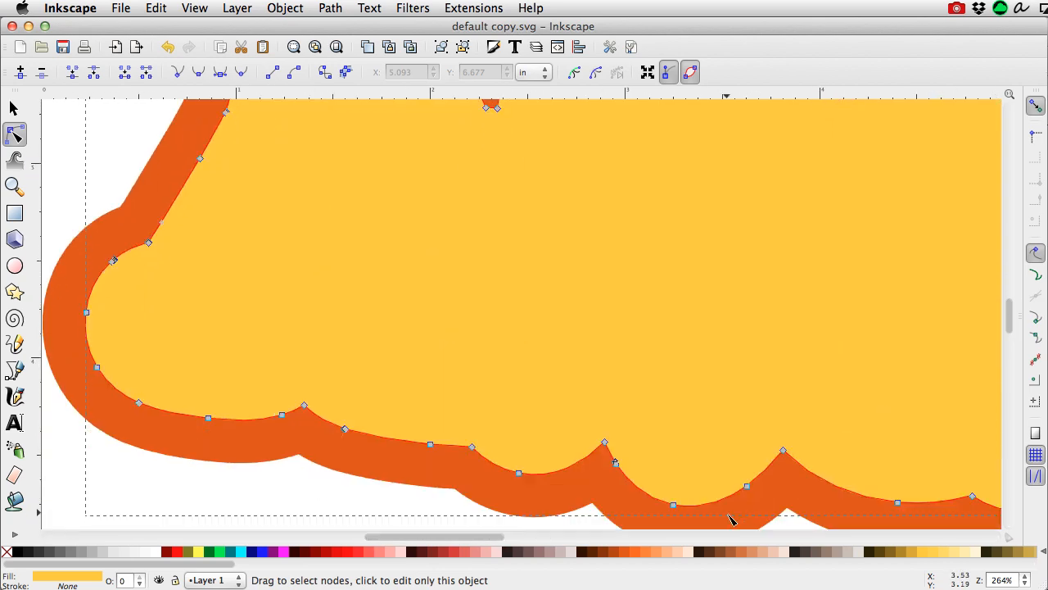
pyautogui.moveTo(492, 541); pyautogui.dragTo(633, 561)
pyautogui.press('3')
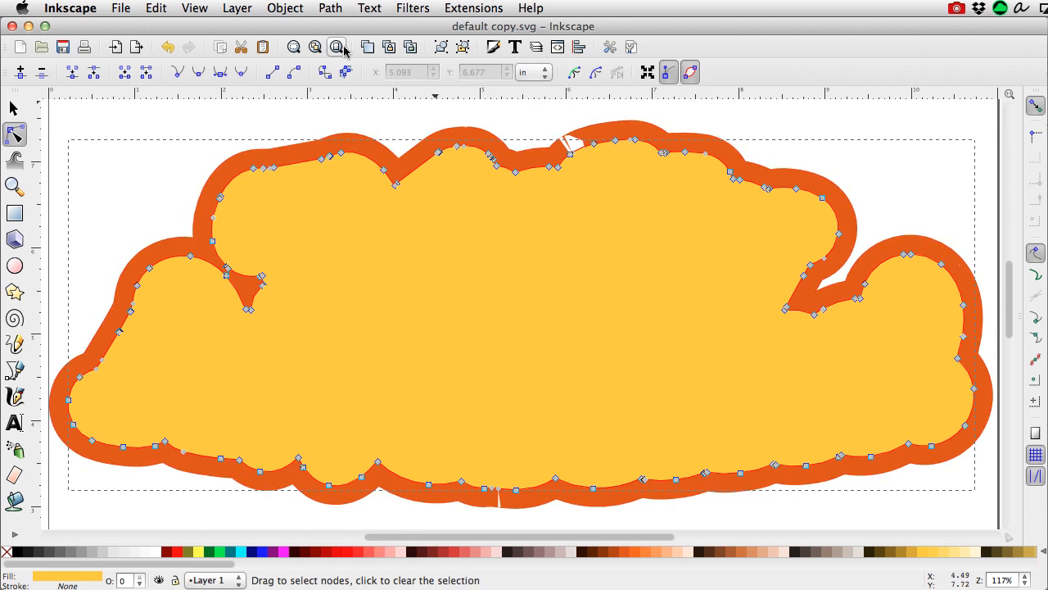
pyautogui.click(287, 8)
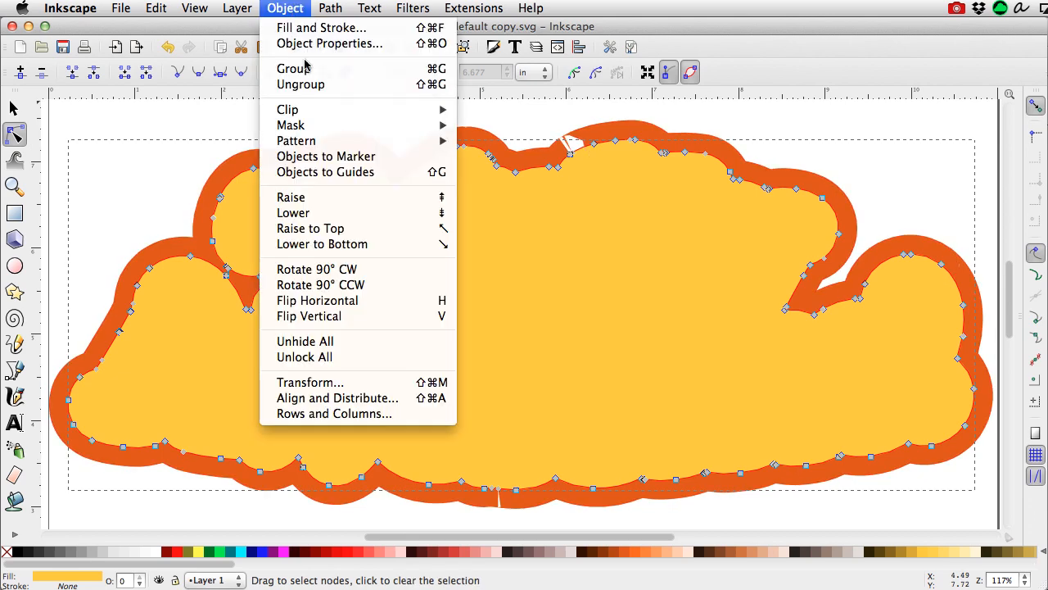
pyautogui.click(327, 244)
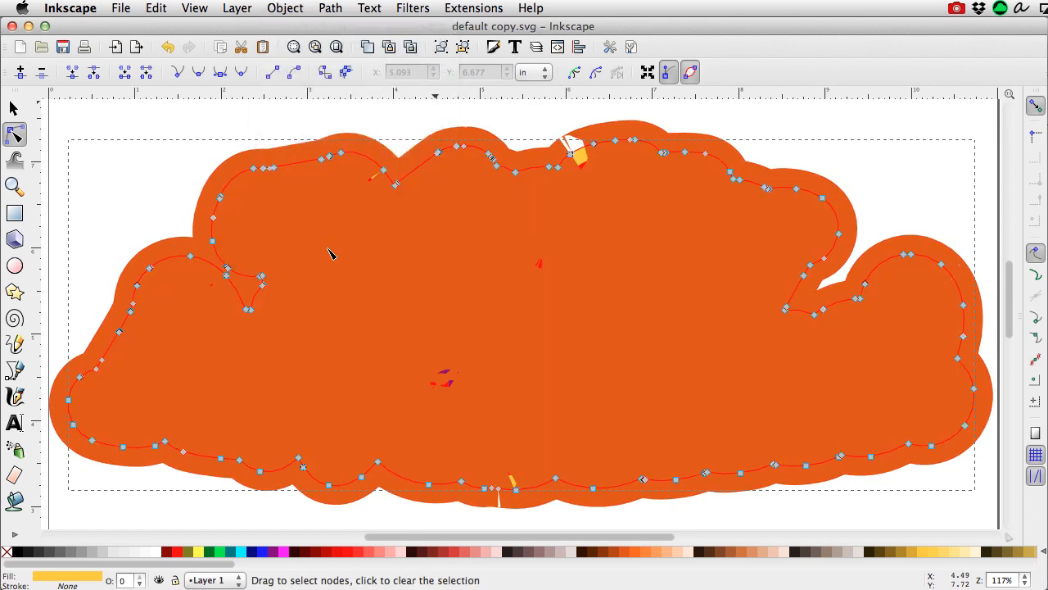
# Step: Delete the stray node clusters in the centre of the orange shape, around X 4.5 in and X 5.7 in
pyautogui.click(456, 332)
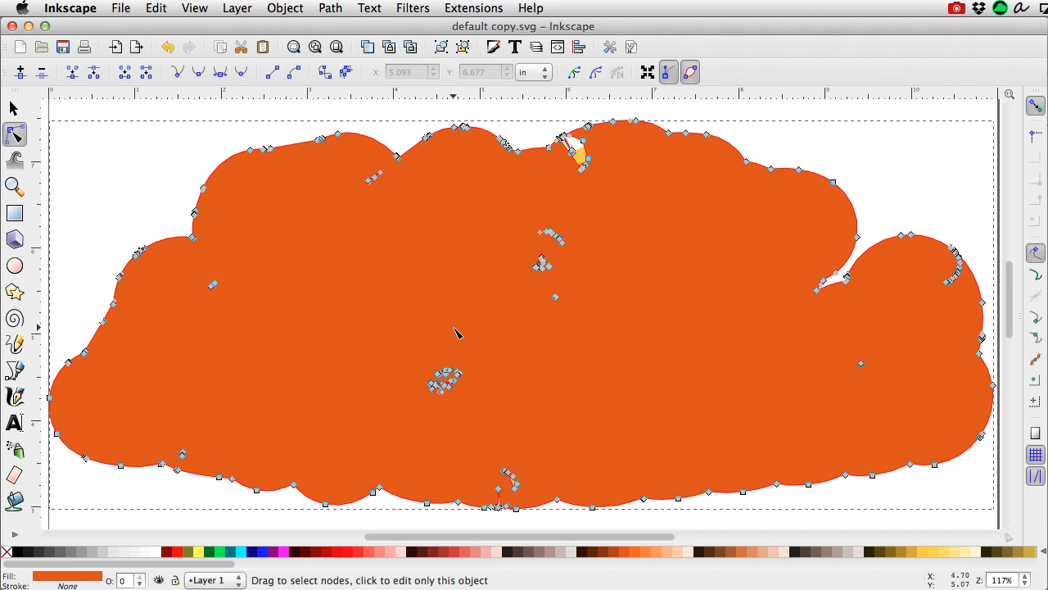
pyautogui.moveTo(494, 229); pyautogui.dragTo(640, 353)
pyautogui.press('Delete')
pyautogui.moveTo(381, 336); pyautogui.dragTo(553, 432)
pyautogui.press('Delete')
# Step: Delete the small stray node groups in the orange shape's left, upper-left, right and lower-left interior
pyautogui.moveTo(189, 265); pyautogui.dragTo(250, 307)
pyautogui.press('Delete')
pyautogui.moveTo(348, 178); pyautogui.dragTo(400, 201)
pyautogui.press('Delete')
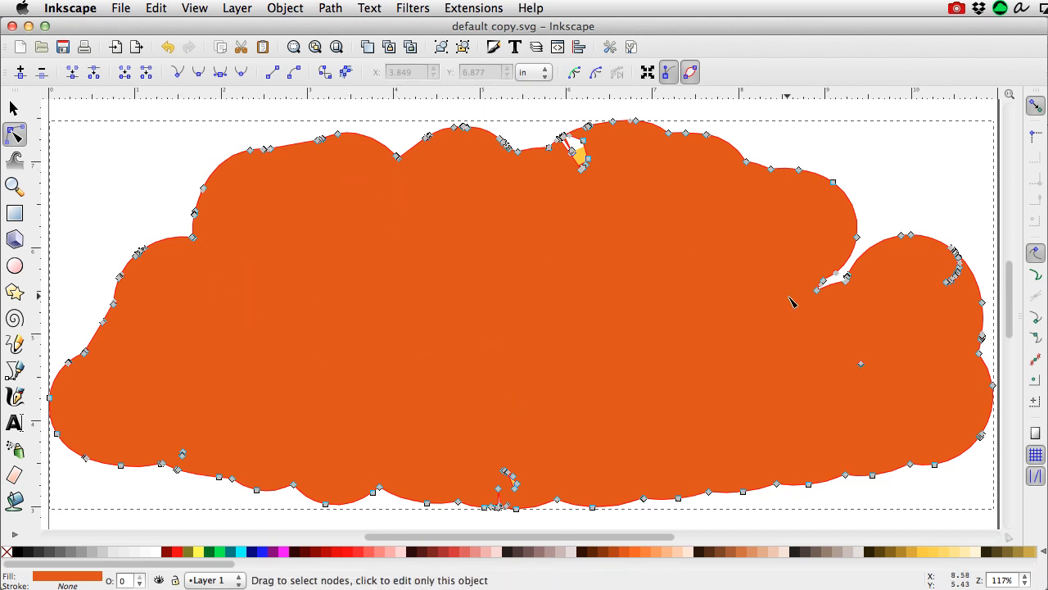
pyautogui.moveTo(842, 350); pyautogui.dragTo(905, 412)
pyautogui.press('Delete')
pyautogui.moveTo(168, 436); pyautogui.dragTo(201, 465)
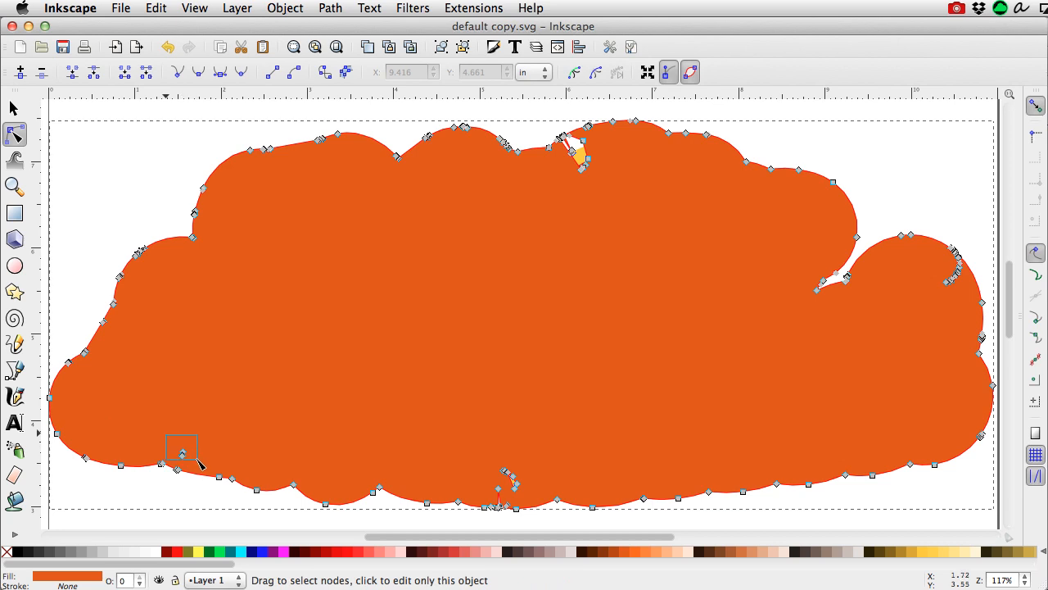
pyautogui.press('Delete')
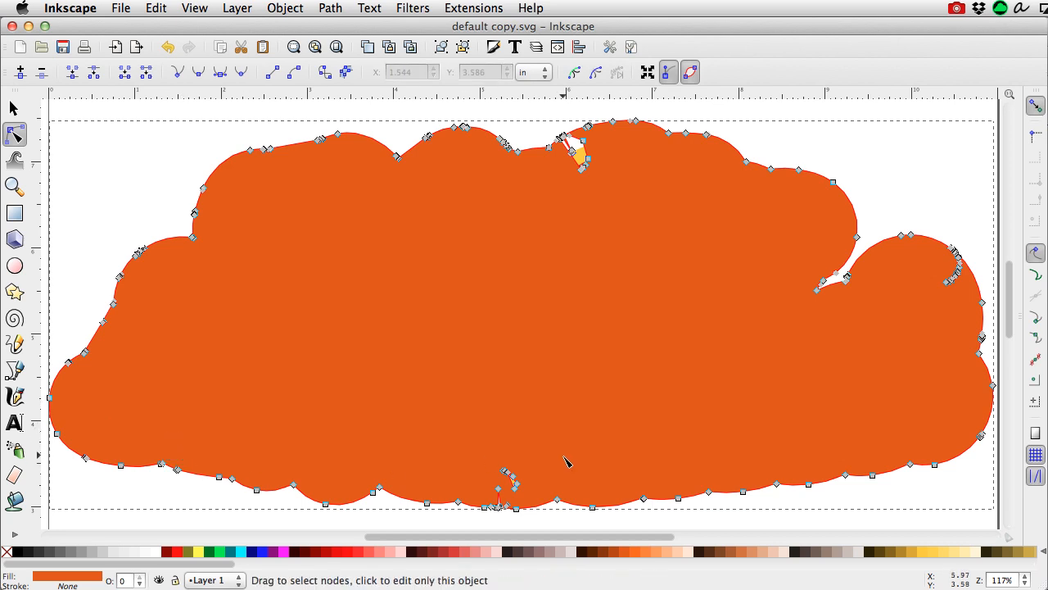
# Step: Delete the nodes of the small yellow gap above the orange shape's lower edge, near X 5.3 in
pyautogui.scroll(2, 565, 462)
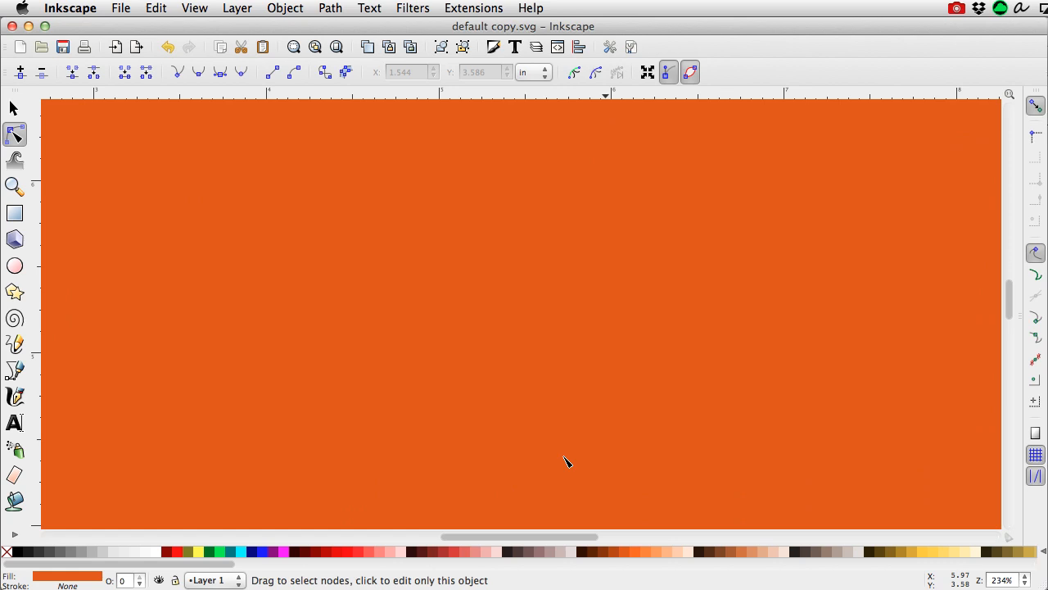
pyautogui.scroll(1, 565, 463)
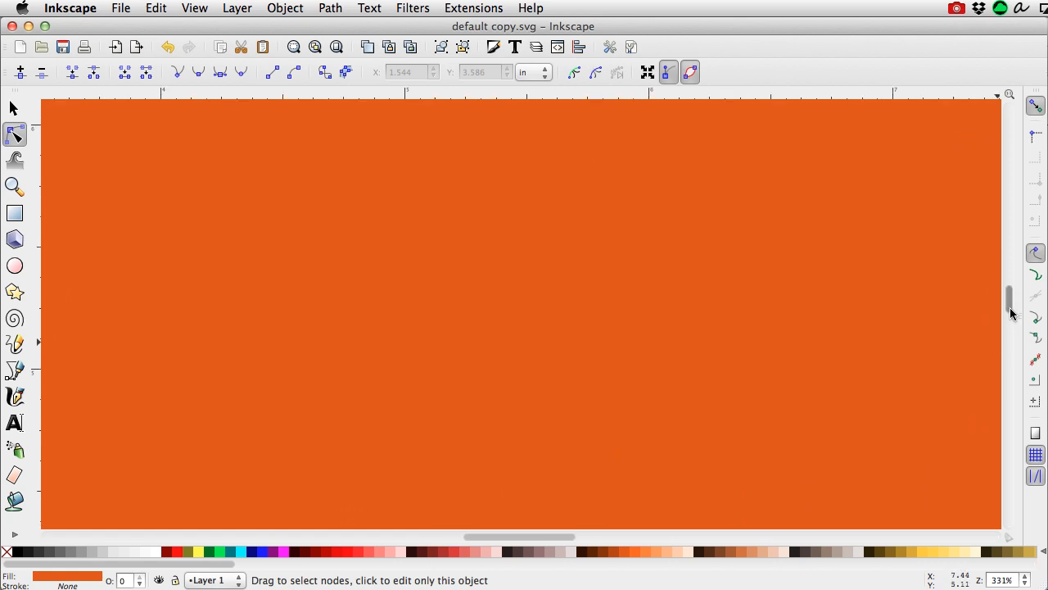
pyautogui.moveTo(1011, 309); pyautogui.dragTo(1011, 338)
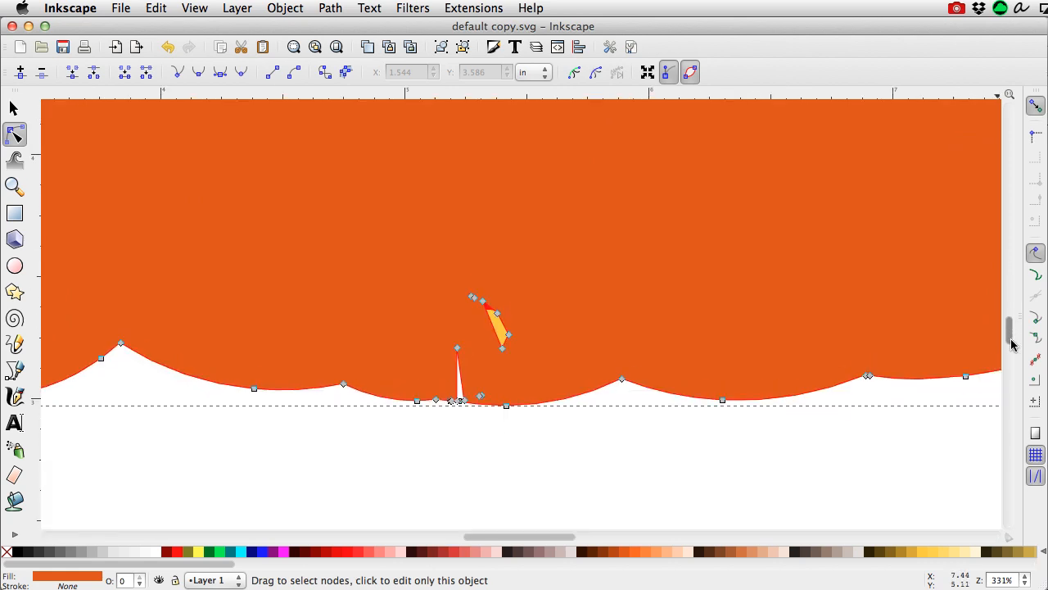
pyautogui.moveTo(452, 282); pyautogui.dragTo(547, 366)
pyautogui.press('Delete')
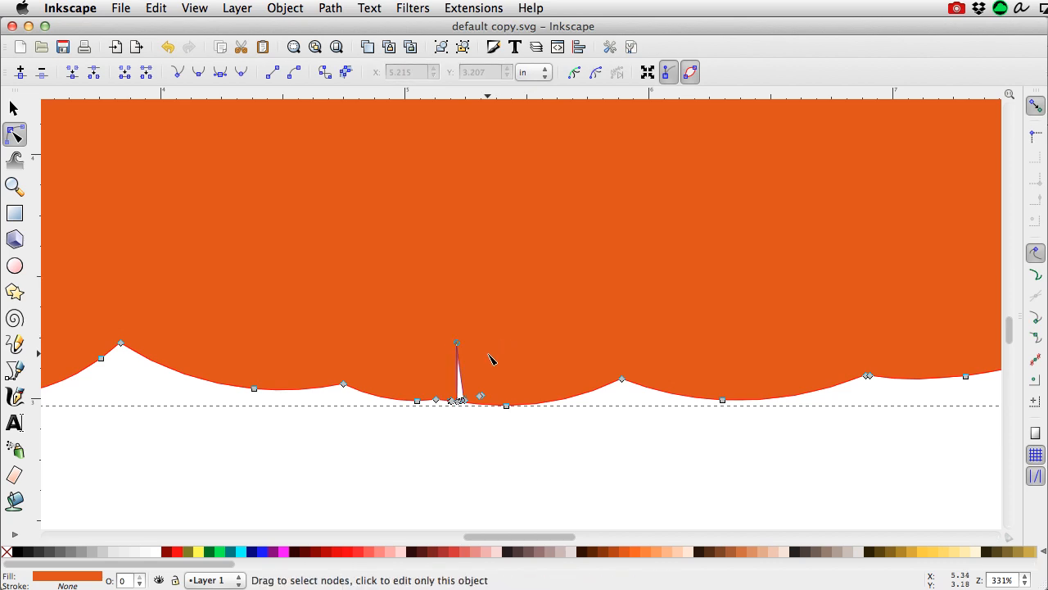
# Step: Delete the stray node pair beside the narrow white slit in the orange shape's lower edge
pyautogui.moveTo(427, 327); pyautogui.dragTo(492, 380)
pyautogui.scroll(2, 522, 359)
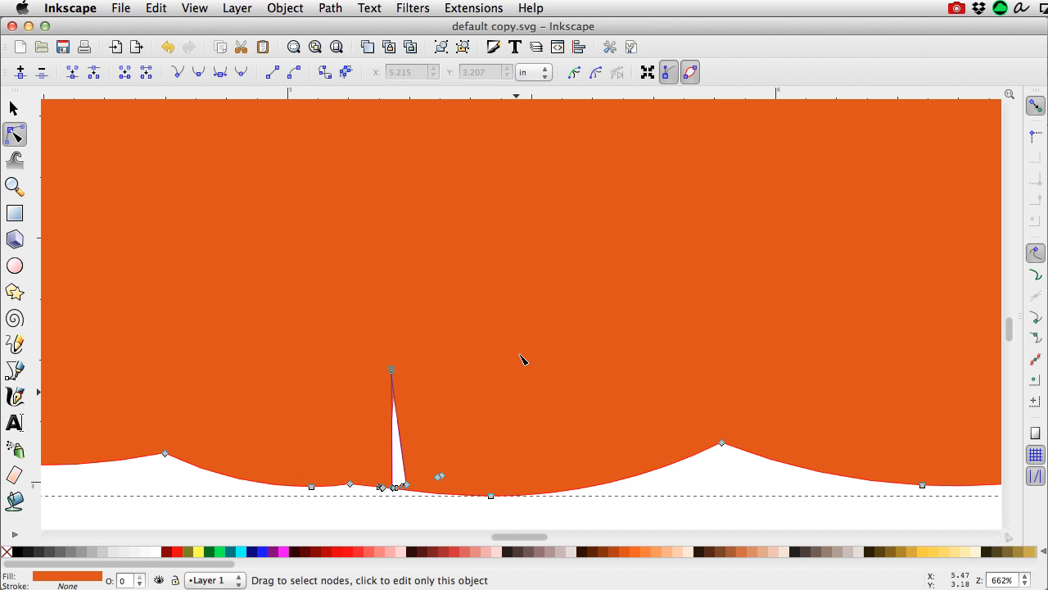
pyautogui.press('+')
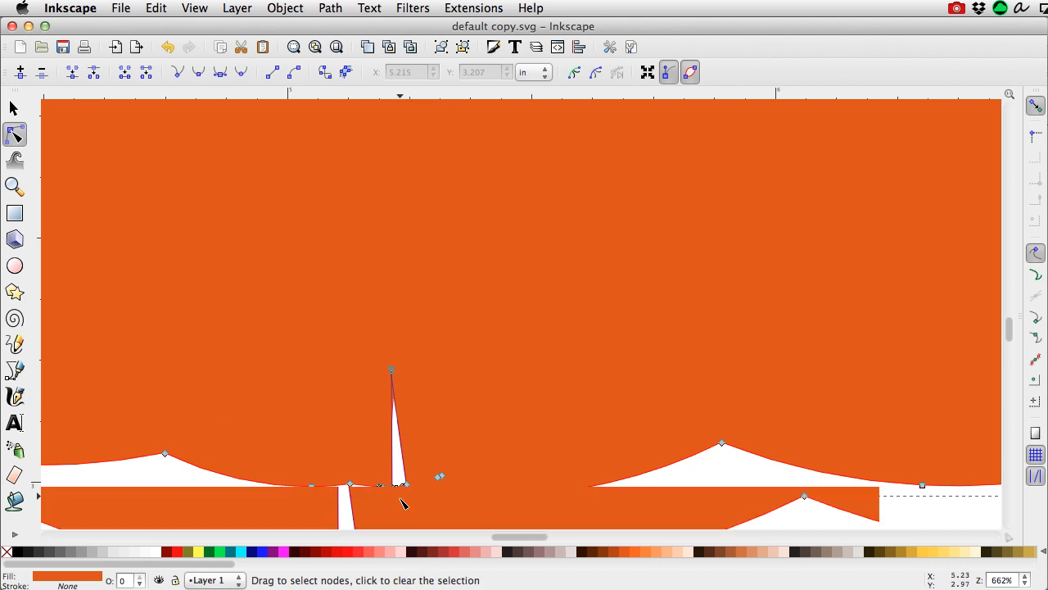
pyautogui.moveTo(1011, 337); pyautogui.dragTo(1010, 344)
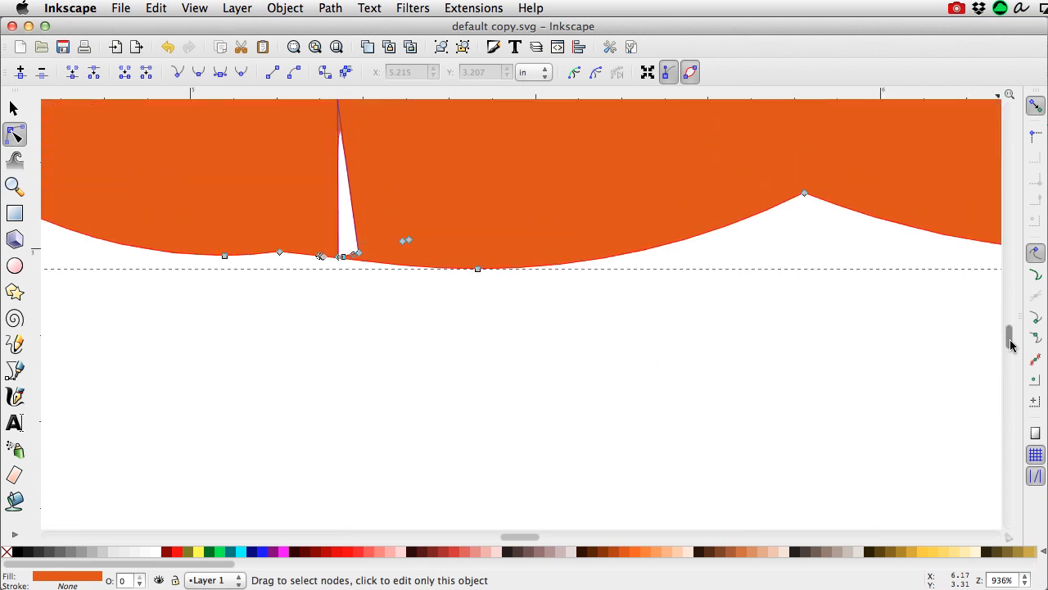
pyautogui.scroll(1, 1011, 344)
pyautogui.press('+')
pyautogui.press('+')
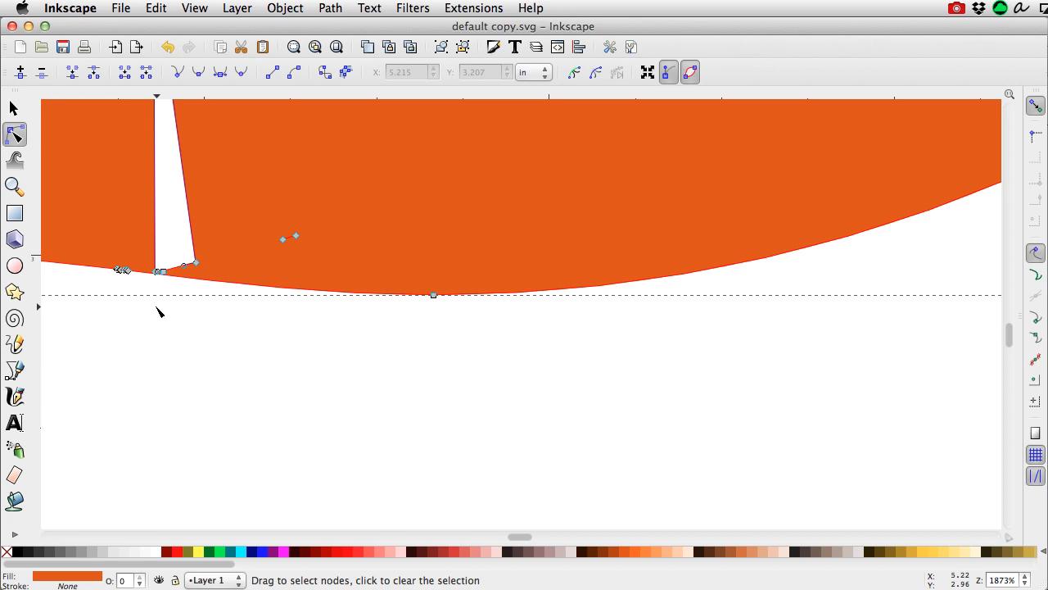
pyautogui.moveTo(270, 226); pyautogui.dragTo(332, 267)
pyautogui.press('Delete')
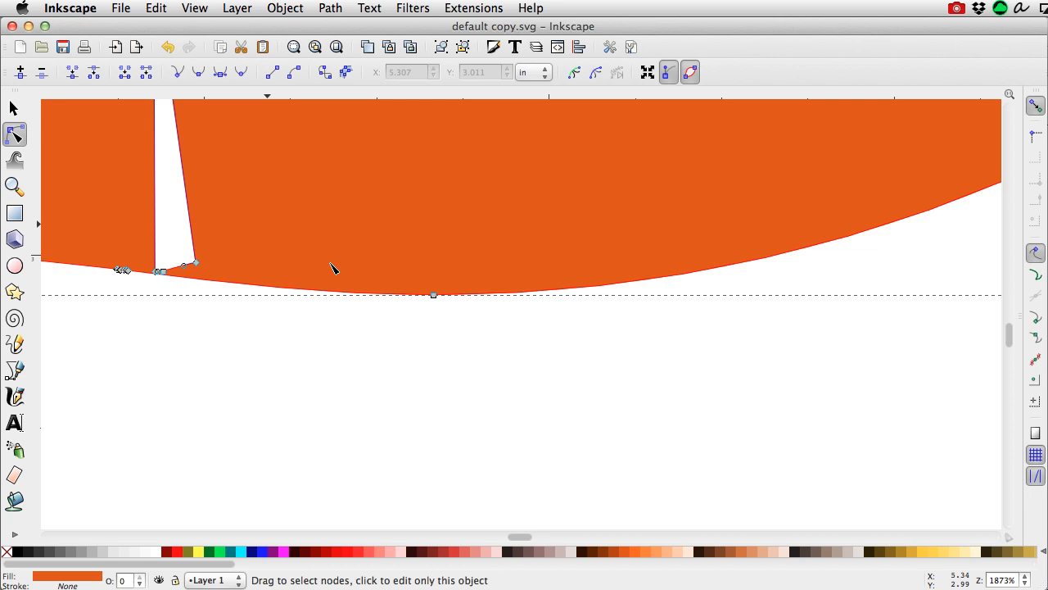
# Step: Simplify the orange shape's path
pyautogui.press('4')
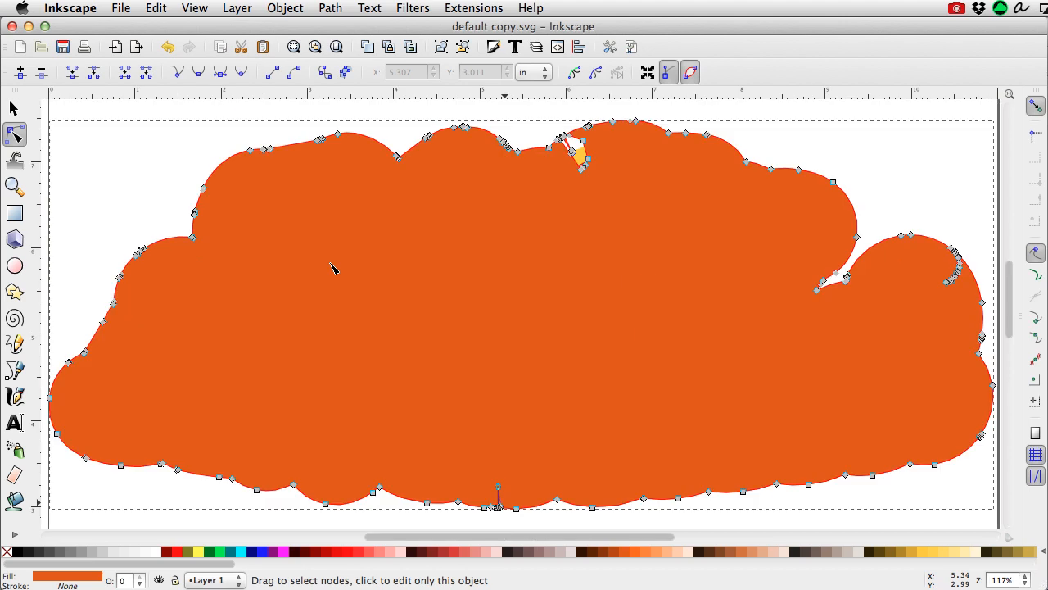
pyautogui.click(332, 10)
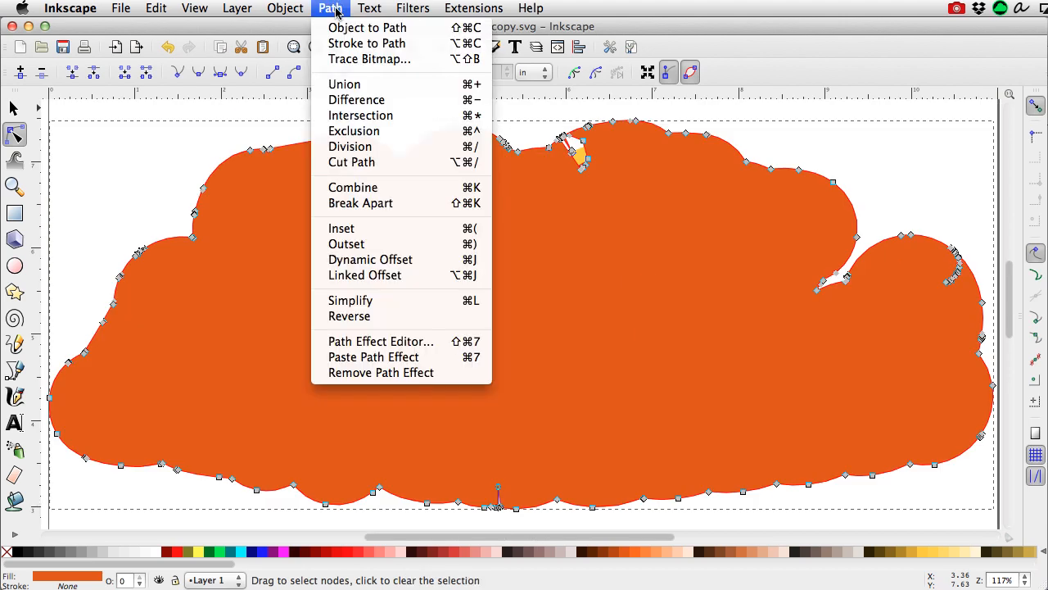
pyautogui.click(350, 301)
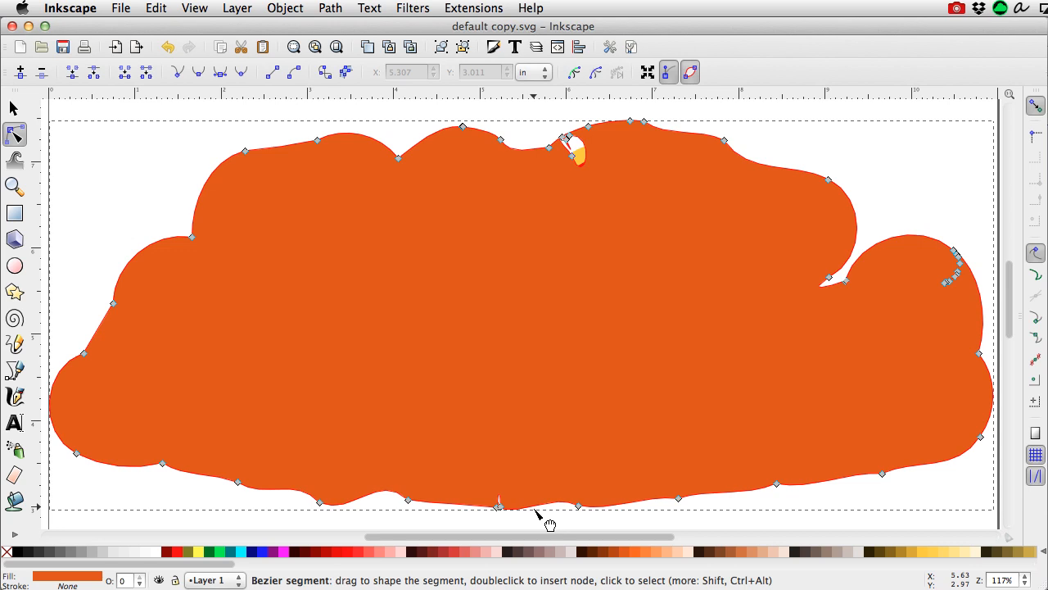
# Step: Delete the node at the base of the white slit in the orange shape's lower edge to close the slit
pyautogui.press('+')
pyautogui.press('+')
pyautogui.press('+')
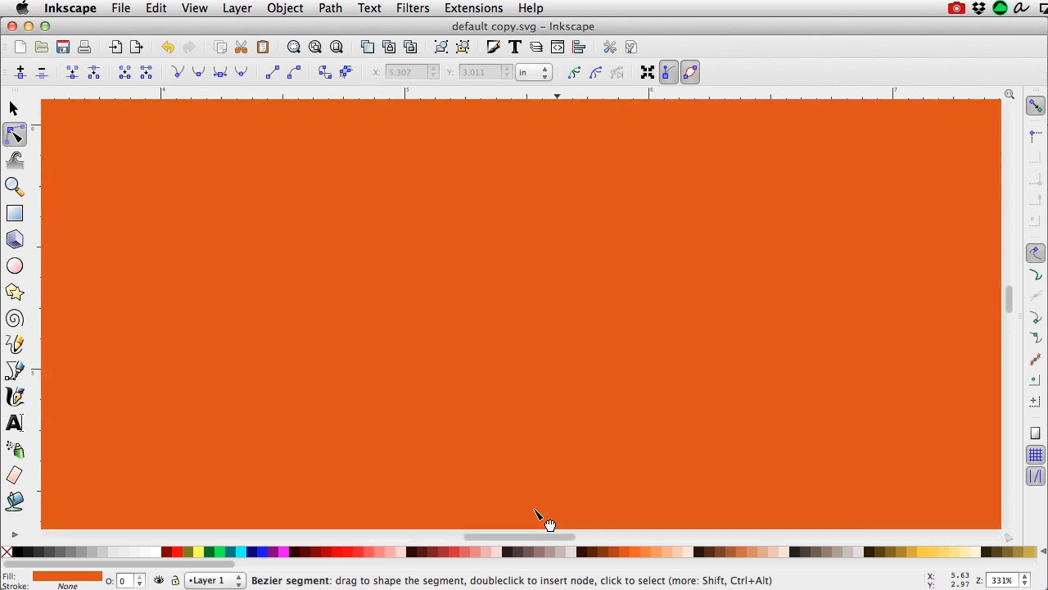
pyautogui.moveTo(1012, 297); pyautogui.dragTo(1013, 337)
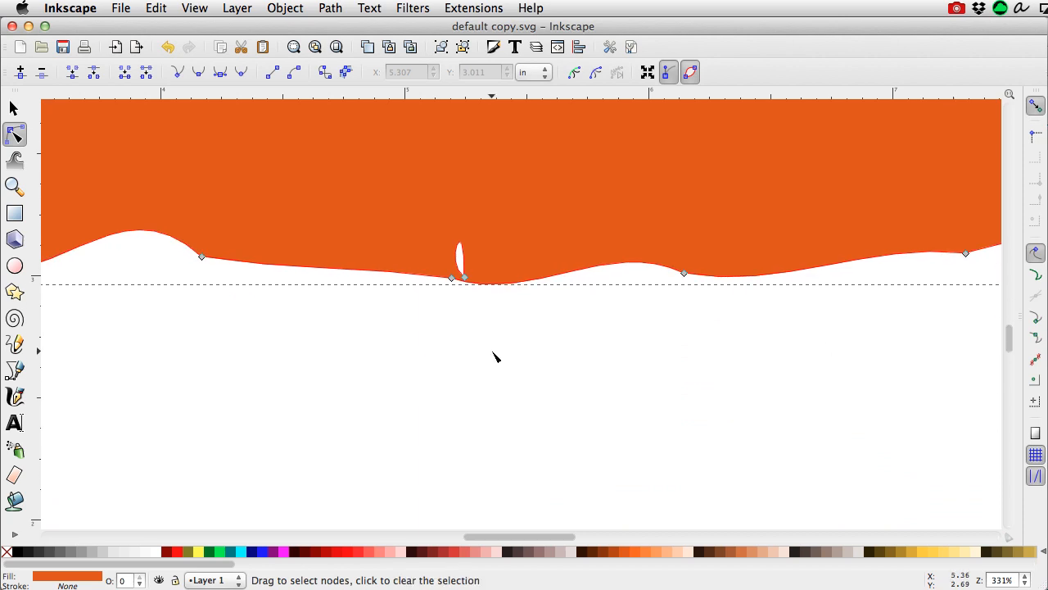
pyautogui.click(469, 279)
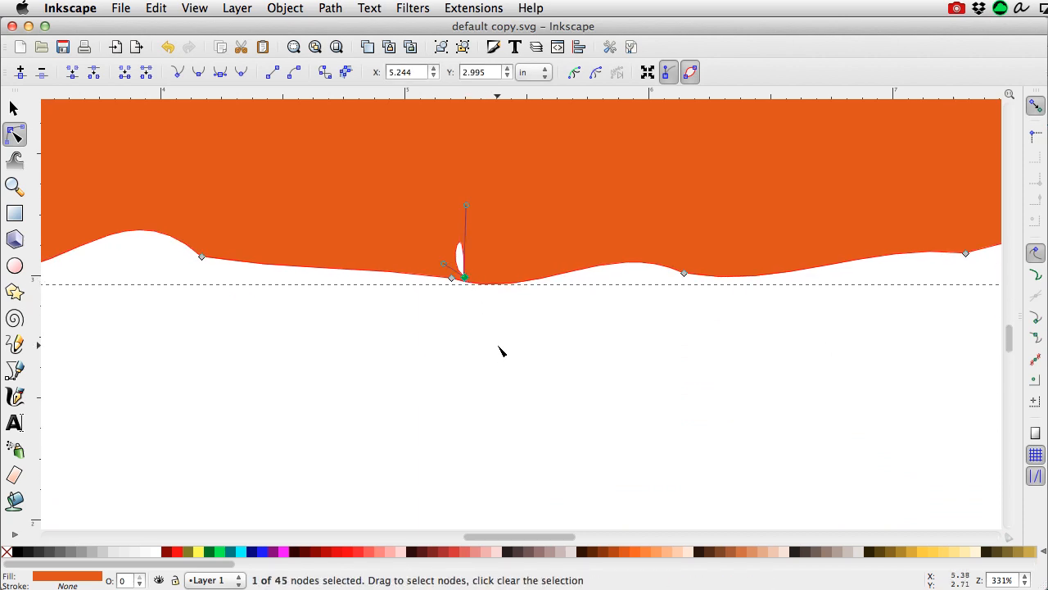
pyautogui.press('Delete')
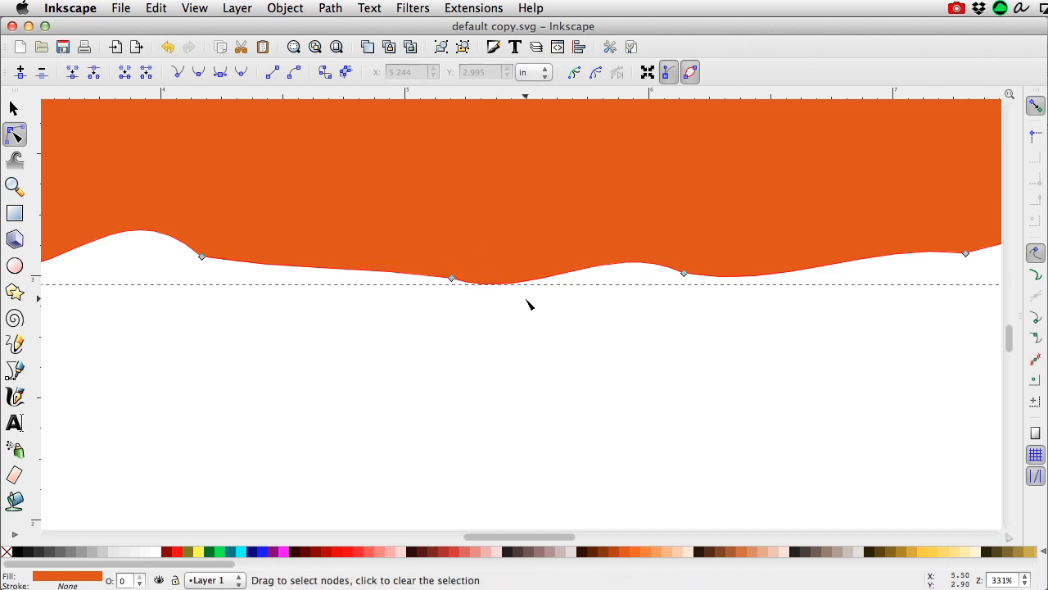
# Step: Delete the trail of stray nodes inside the orange shape's far-right upper lobe, near X 10.5 in
pyautogui.hscroll(10, 573, 539)
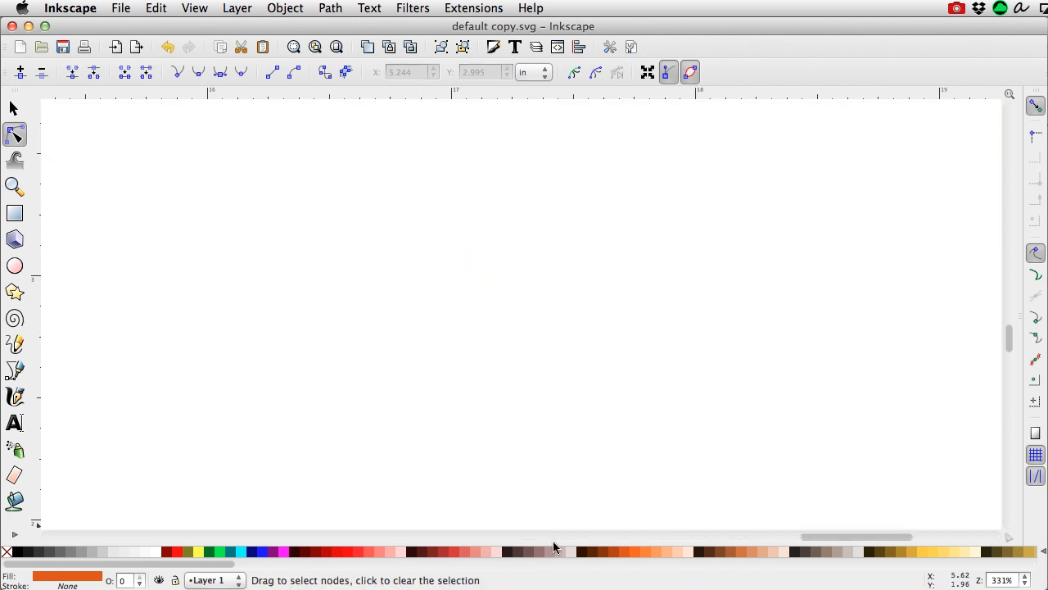
pyautogui.hscroll(-5, 673, 533)
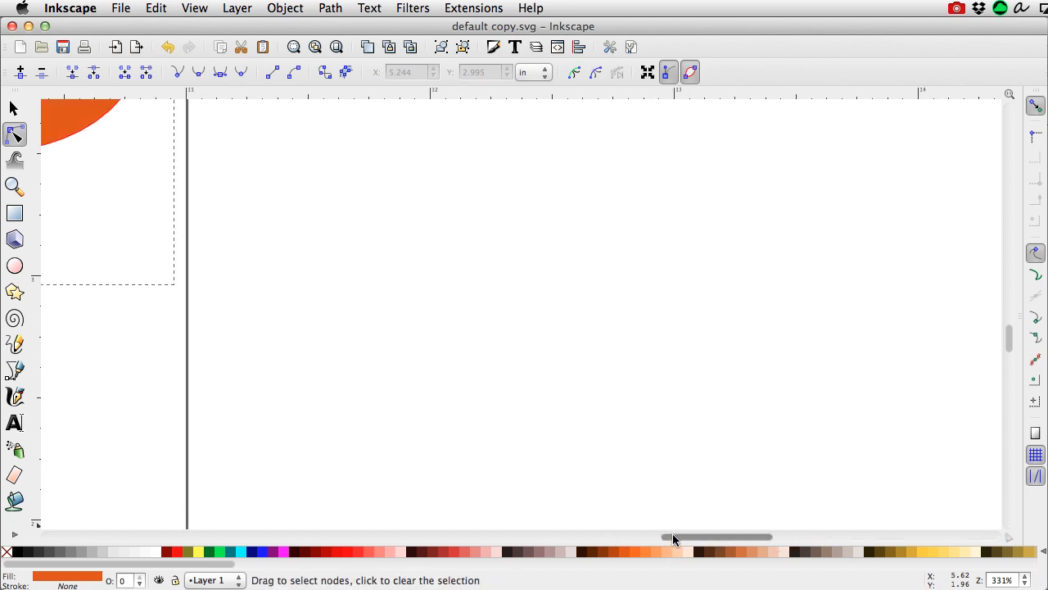
pyautogui.moveTo(673, 534); pyautogui.dragTo(623, 533)
pyautogui.moveTo(1010, 339); pyautogui.dragTo(1009, 287)
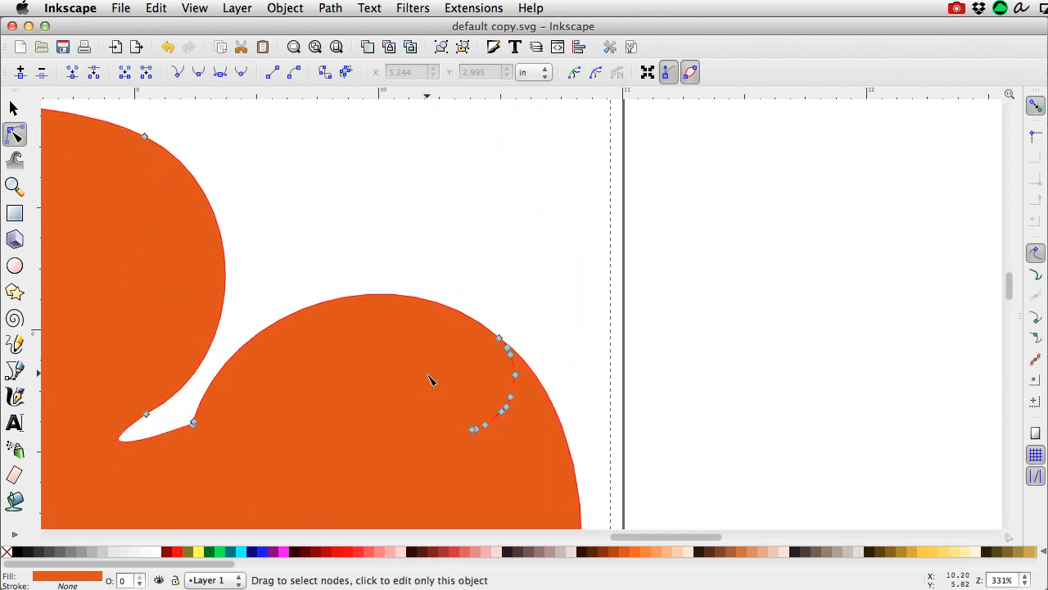
pyautogui.moveTo(428, 378); pyautogui.dragTo(527, 447)
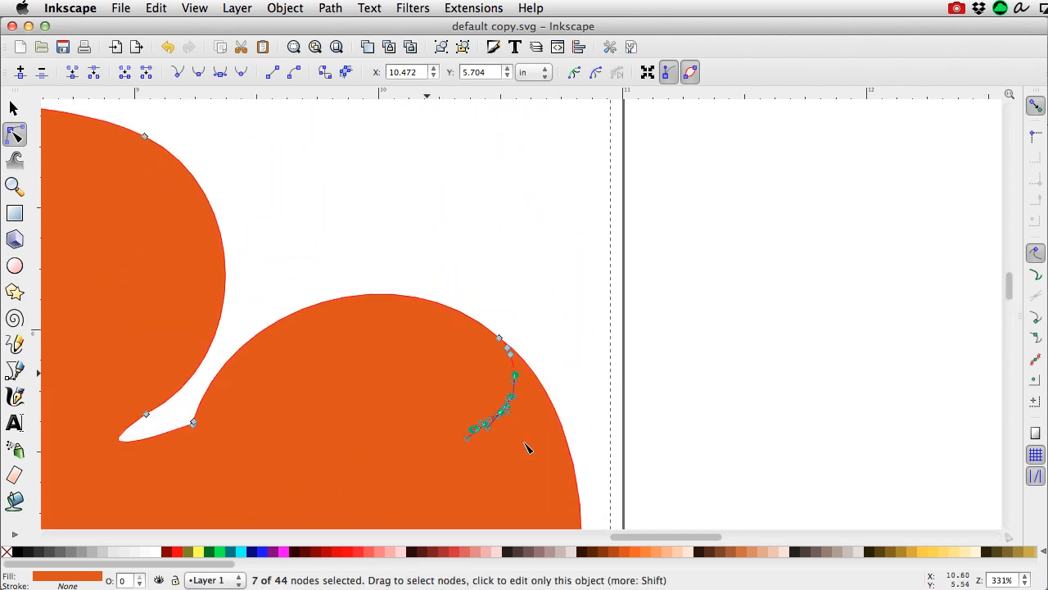
pyautogui.press('Delete')
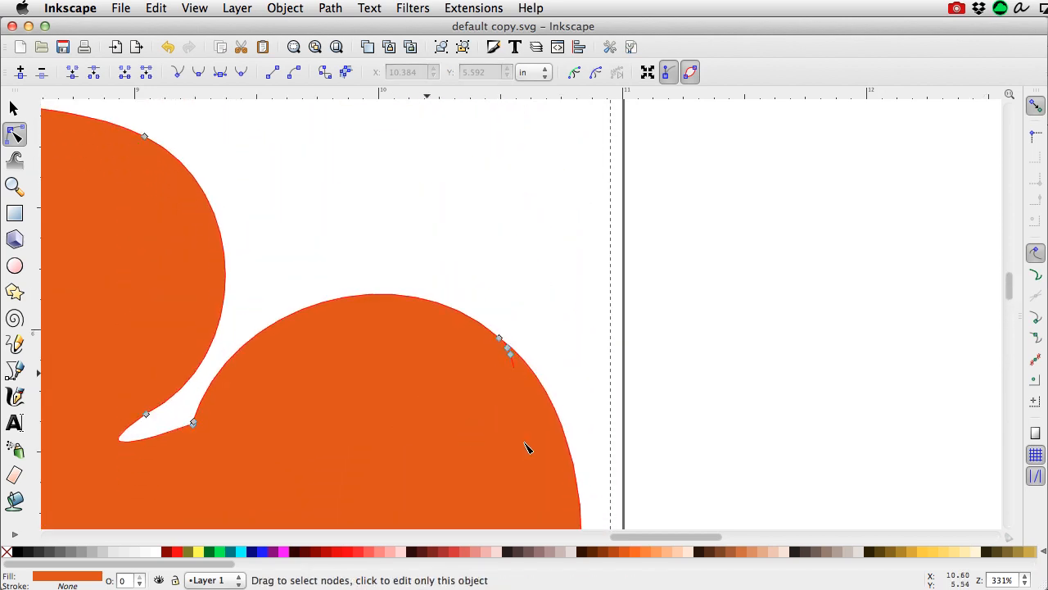
pyautogui.click(509, 350)
pyautogui.press('Delete')
pyautogui.click(508, 351)
pyautogui.press('Delete')
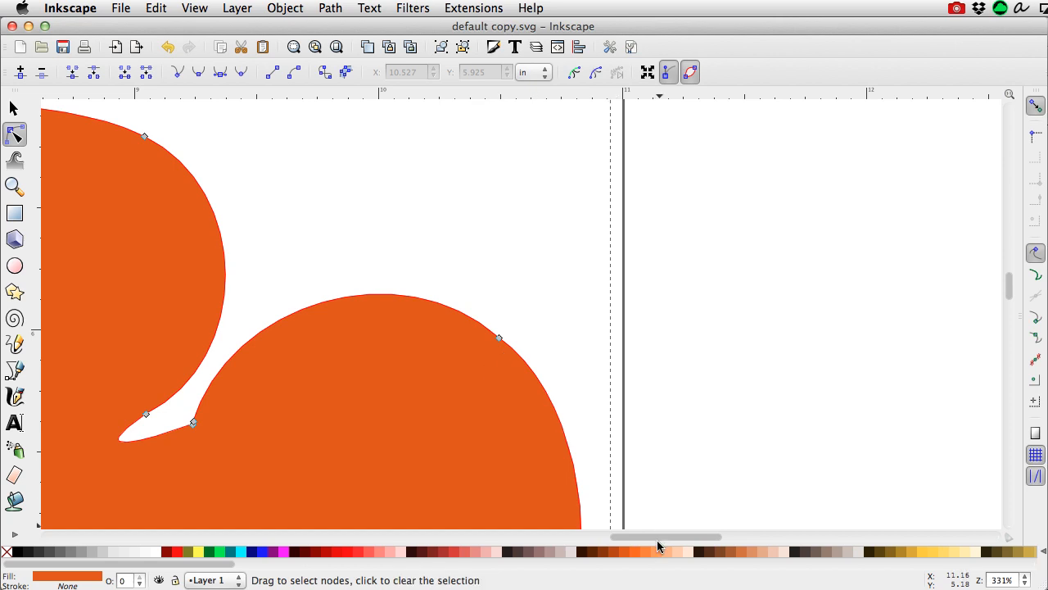
# Step: Delete the nodes of the white and yellow gap below the orange shape's upper edge, near X 6 in
pyautogui.moveTo(658, 538); pyautogui.dragTo(554, 513)
pyautogui.moveTo(1011, 286); pyautogui.dragTo(1011, 265)
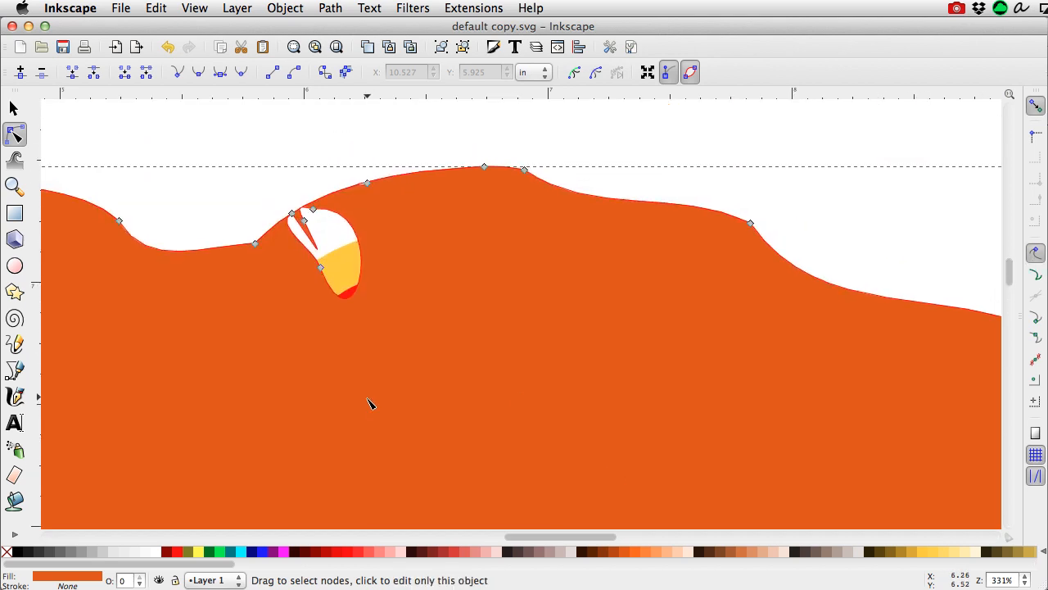
pyautogui.click(321, 271)
pyautogui.moveTo(322, 271); pyautogui.dragTo(316, 211)
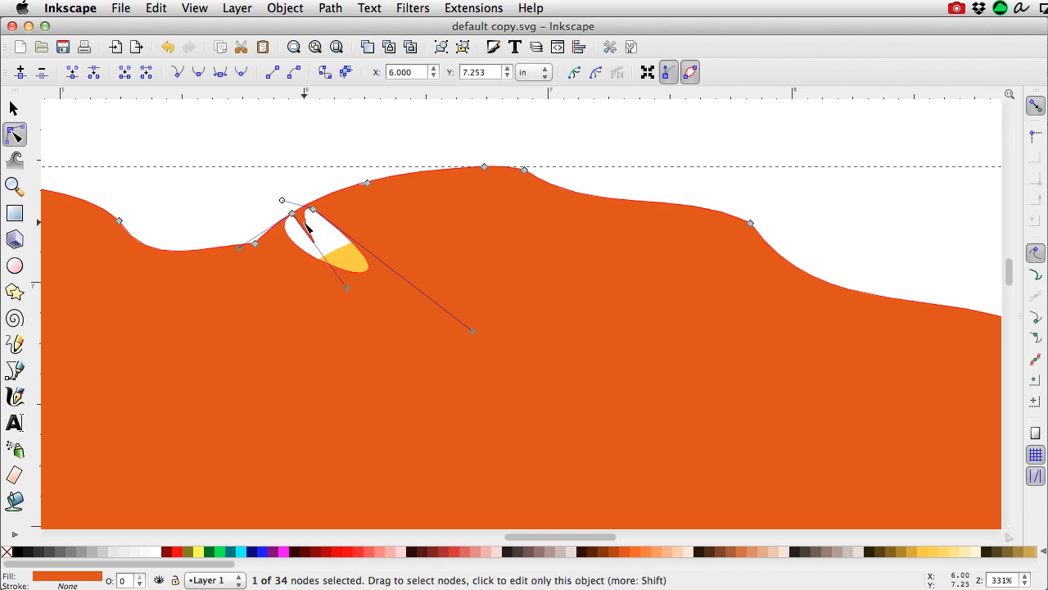
pyautogui.click(316, 213)
pyautogui.press('Delete')
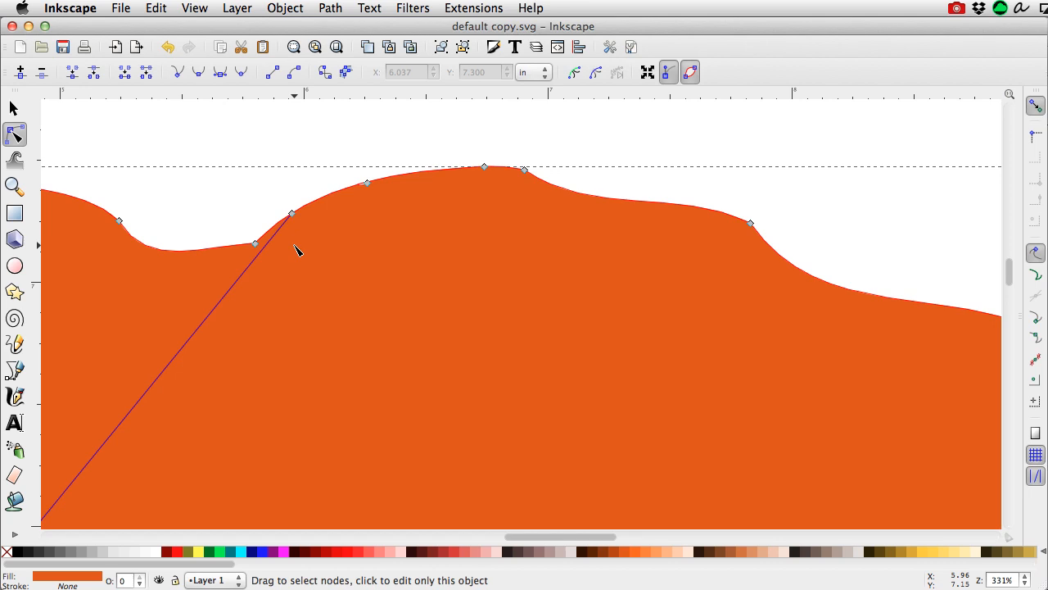
# Step: Retract the long diagonal node handle that crosses the orange shape from its upper edge
pyautogui.press('4')
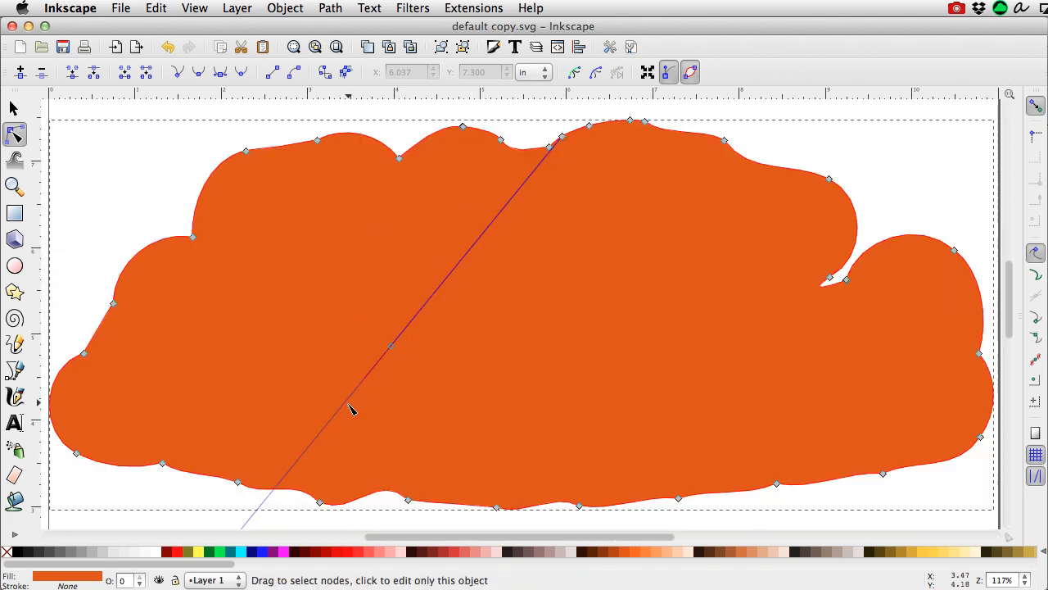
pyautogui.moveTo(1009, 311)
pyautogui.mouseDown()
pyautogui.moveTo(1011, 330)
pyautogui.moveTo(1009, 318)
pyautogui.mouseUp()
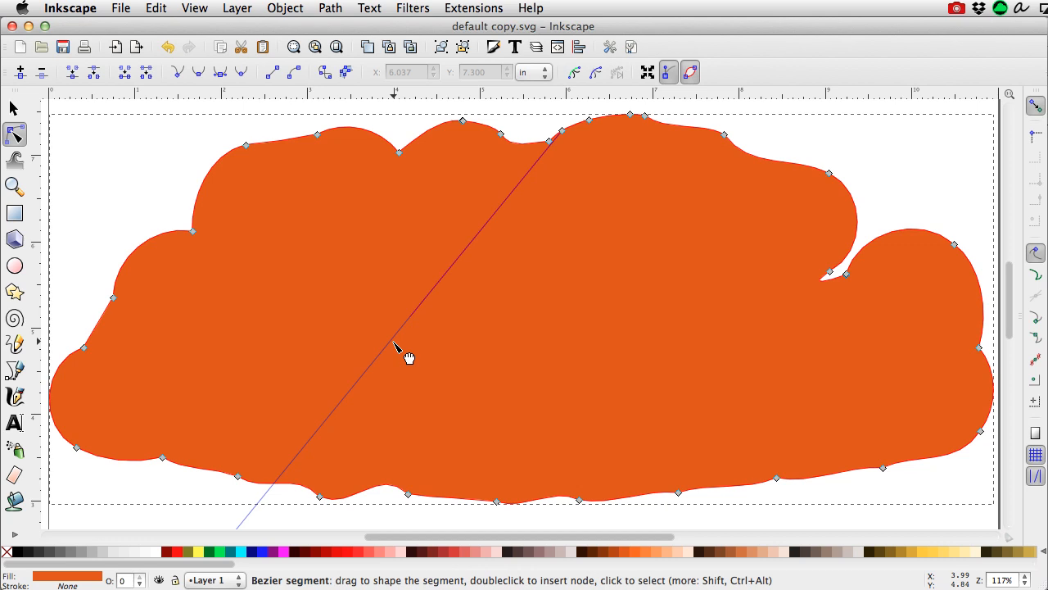
pyautogui.moveTo(1011, 310); pyautogui.dragTo(1012, 322)
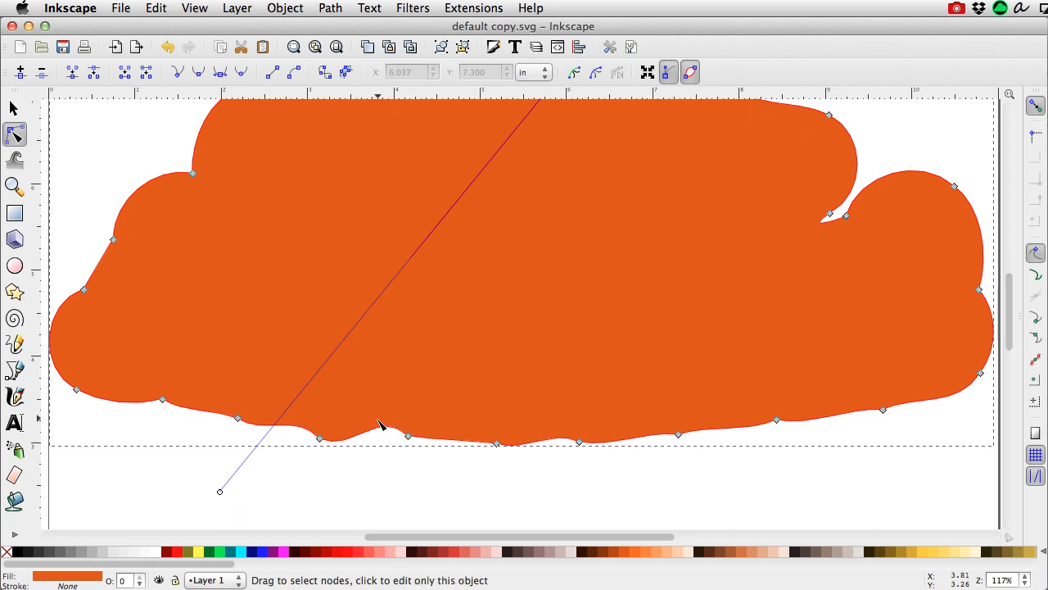
pyautogui.keyDown('ctrl'); pyautogui.click(221, 494); pyautogui.keyUp('ctrl')
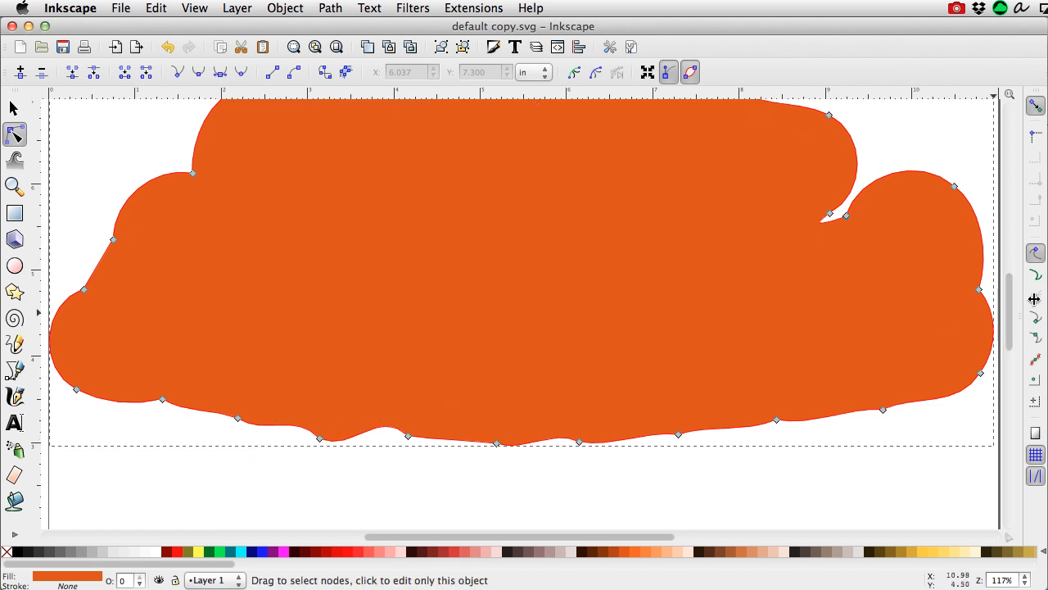
# Step: Delete the nodes of the notch beside the orange shape's far-right lobe and reshape the edge into a smooth slope over it
pyautogui.moveTo(1007, 320); pyautogui.dragTo(1010, 308)
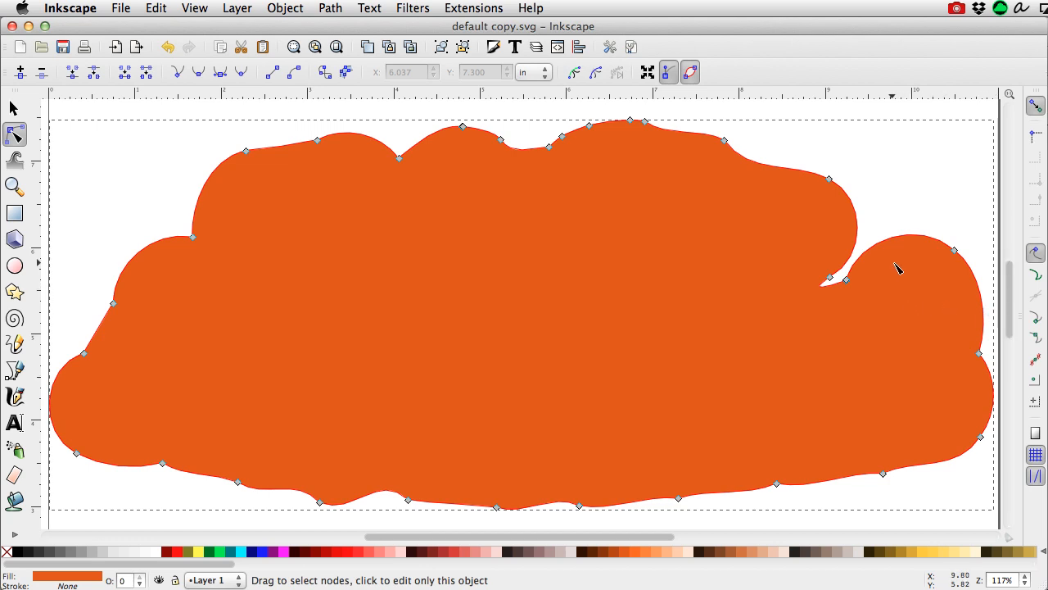
pyautogui.click(831, 277)
pyautogui.press('Delete')
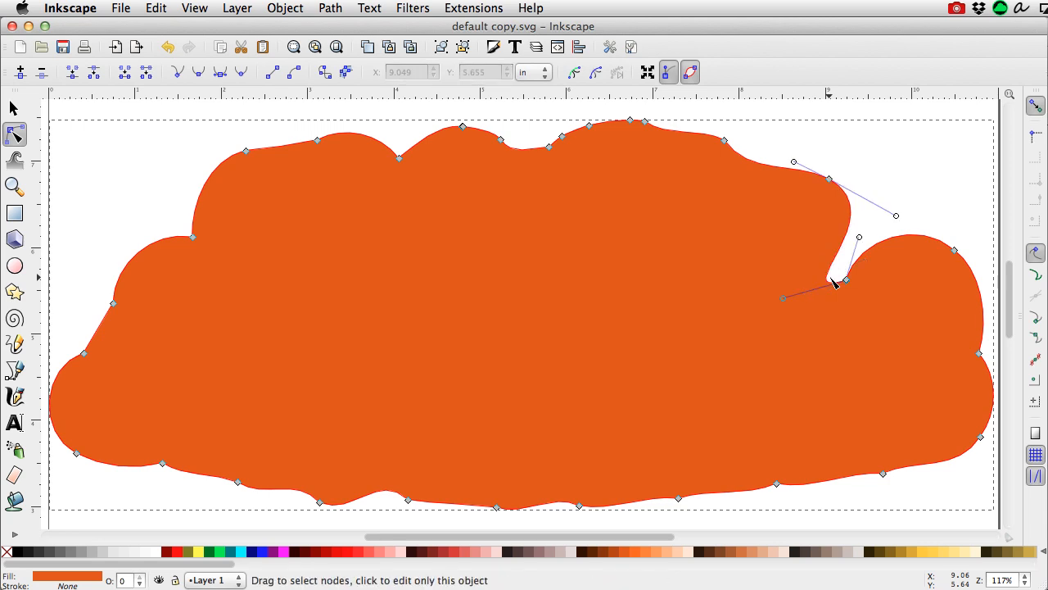
pyautogui.click(847, 281)
pyautogui.press('Delete')
pyautogui.click(847, 281)
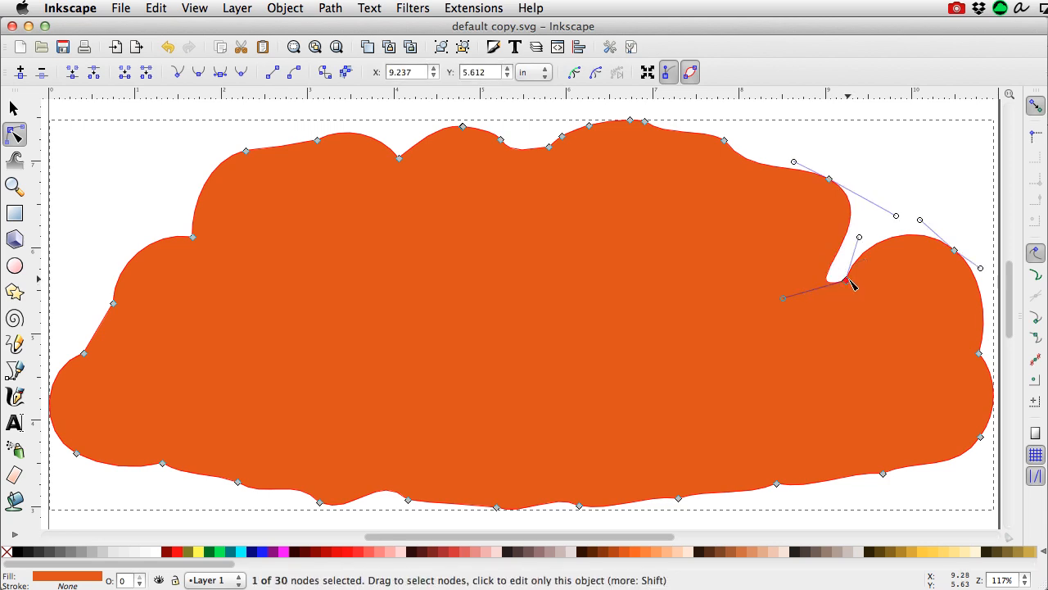
pyautogui.press('Delete')
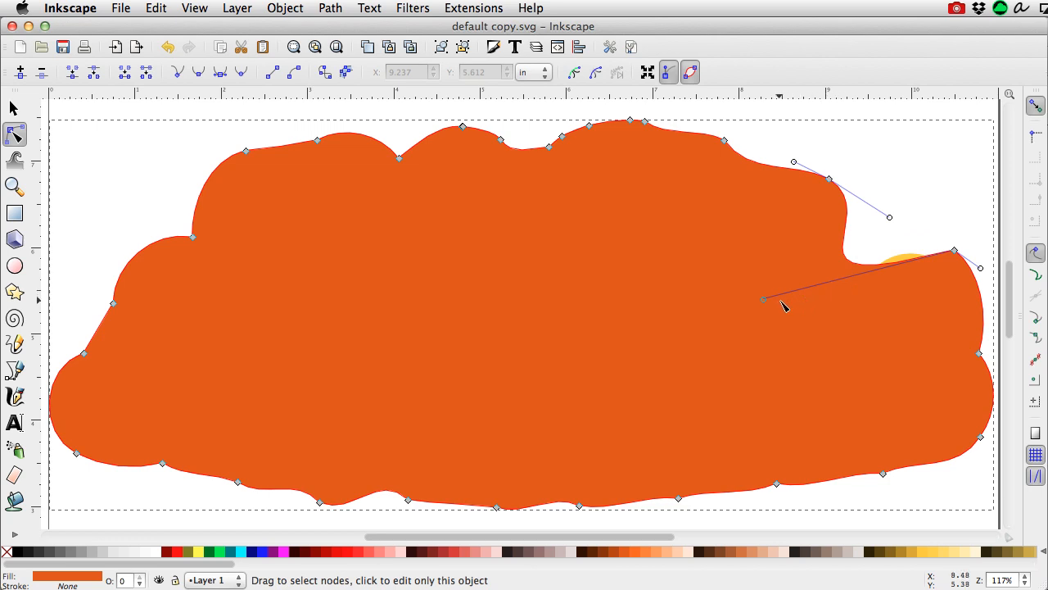
pyautogui.moveTo(763, 300); pyautogui.dragTo(895, 215)
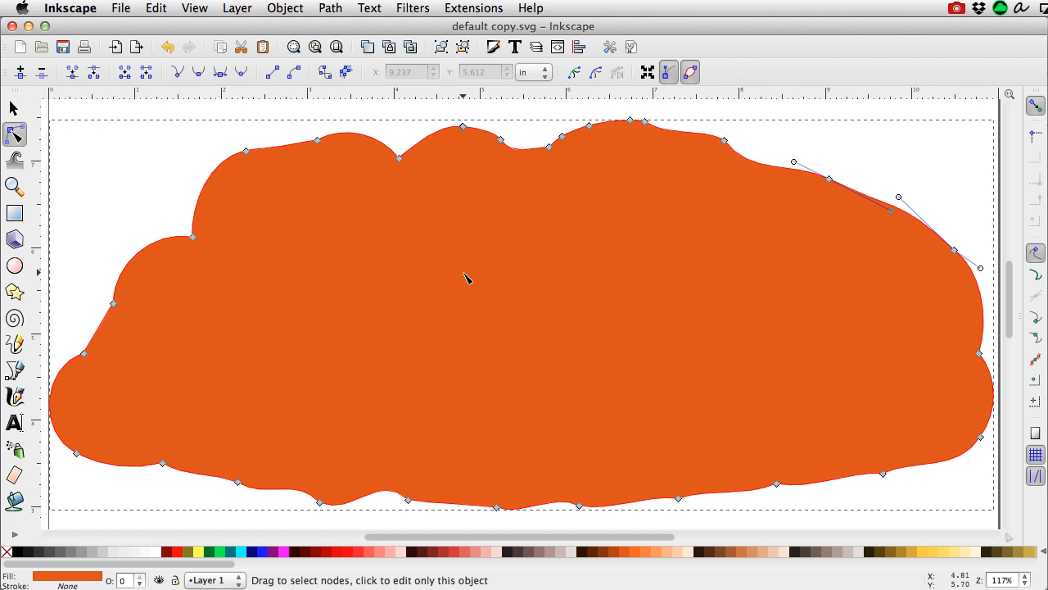
# Step: Lower the reshaped orange shape to the bottom, behind the lettering and the other coloured offsets
pyautogui.click(285, 8)
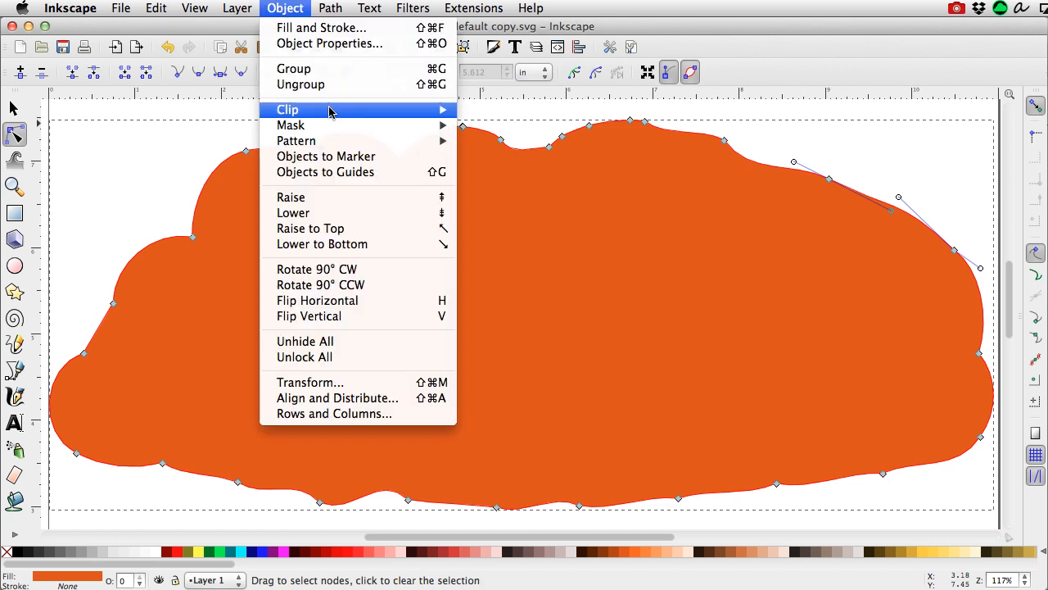
pyautogui.click(338, 245)
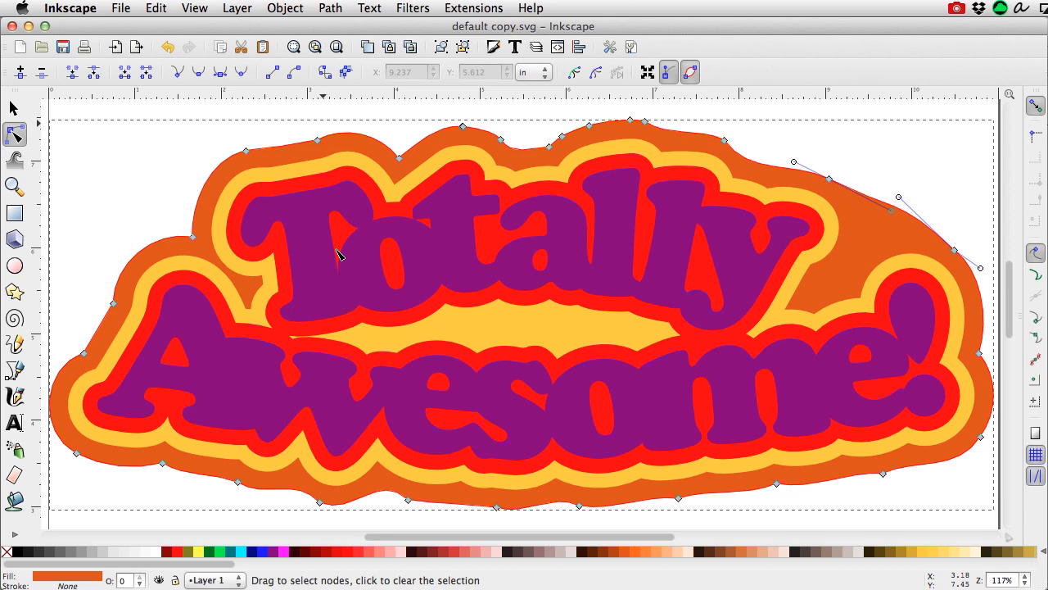
# Step: Undo the lowering of the orange shape and all edits made to the notch beside its far-right lobe
pyautogui.click(159, 9)
pyautogui.click(170, 29)
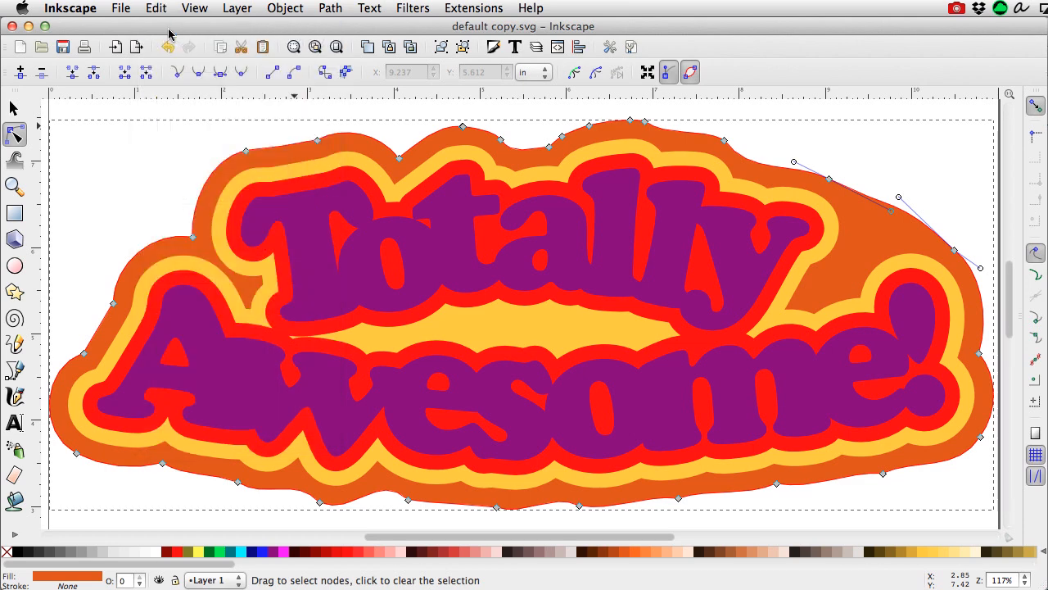
pyautogui.click(158, 9)
pyautogui.click(161, 8)
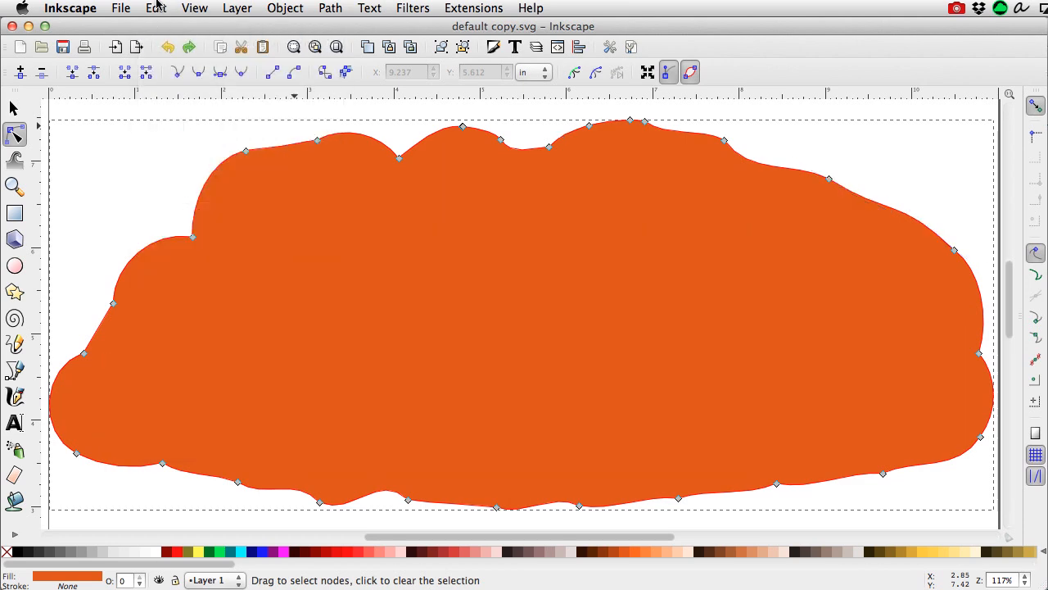
pyautogui.click(158, 9)
pyautogui.click(162, 30)
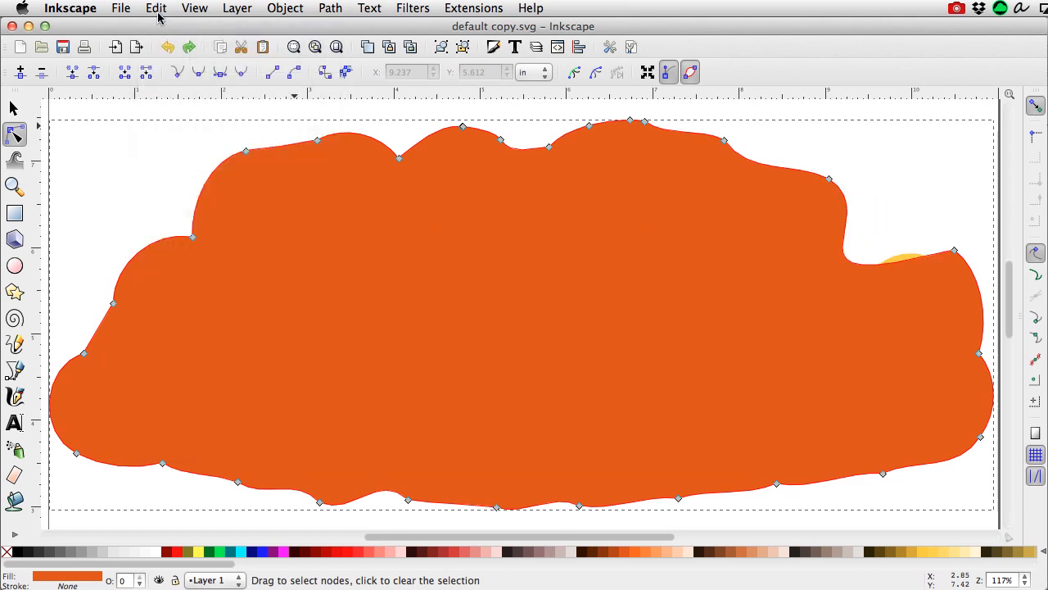
pyautogui.click(158, 10)
pyautogui.click(162, 29)
pyautogui.click(161, 8)
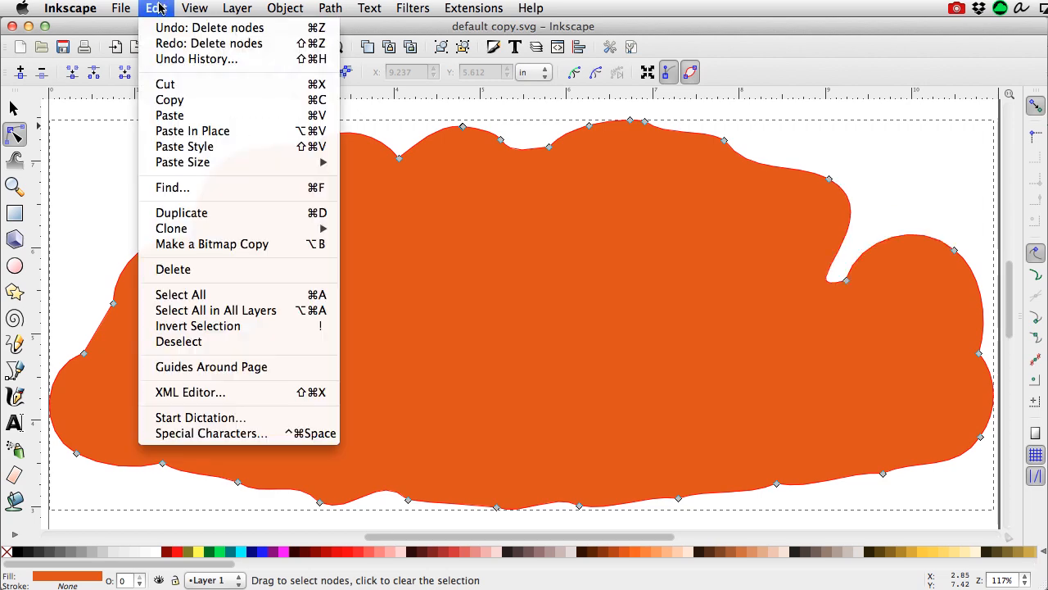
pyautogui.click(163, 30)
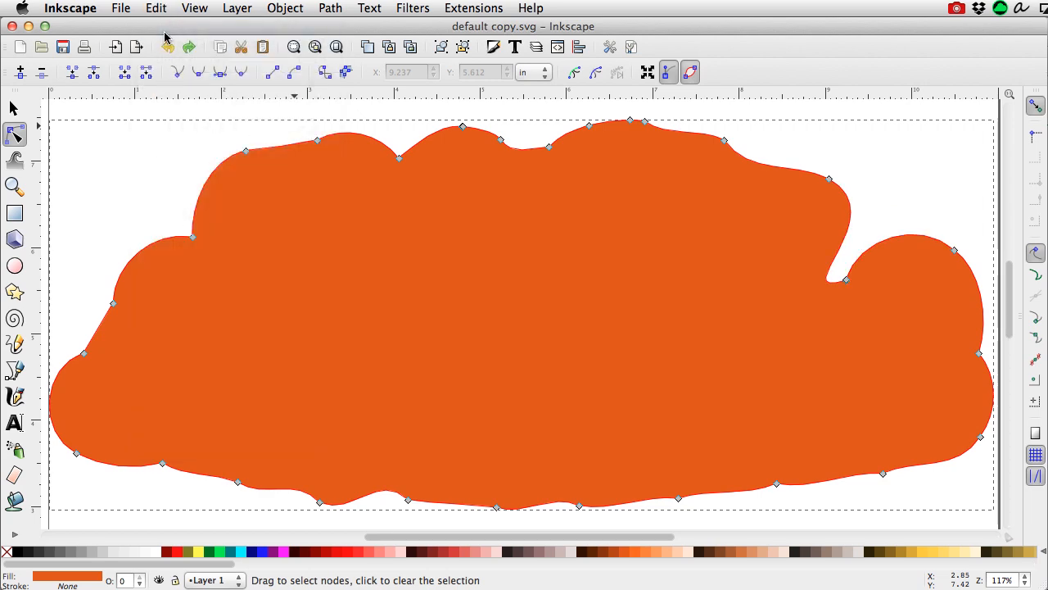
pyautogui.click(158, 8)
pyautogui.click(164, 30)
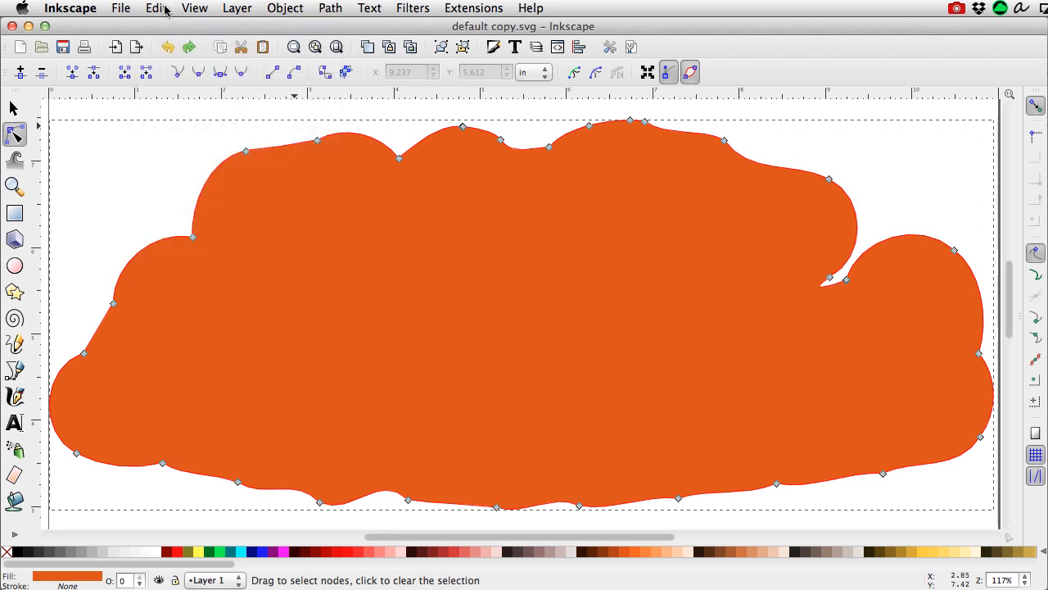
# Step: Undo the retraction of the long diagonal handle and redo it
pyautogui.click(157, 9)
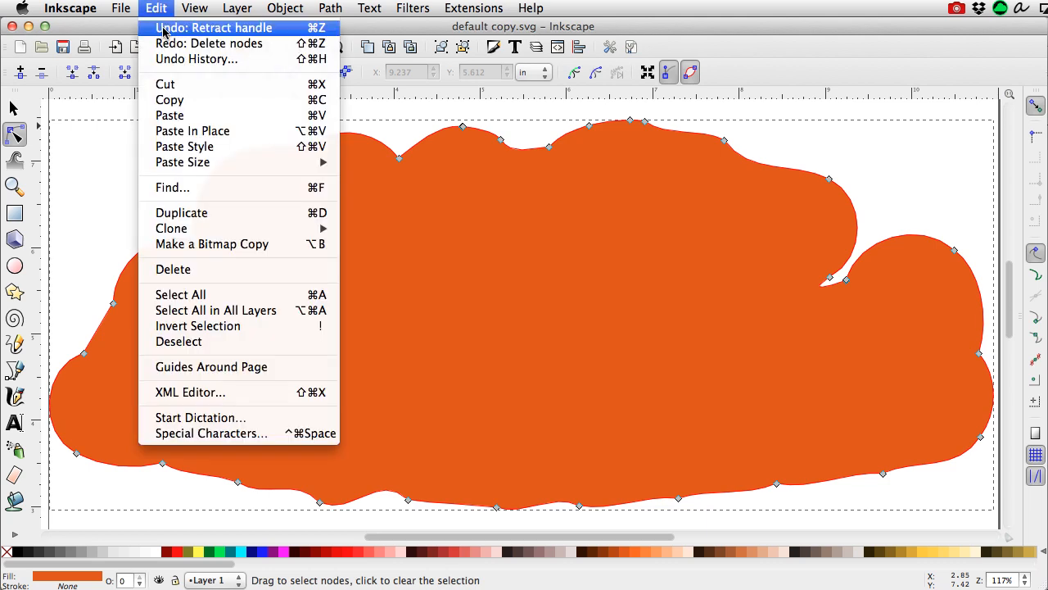
pyautogui.click(163, 31)
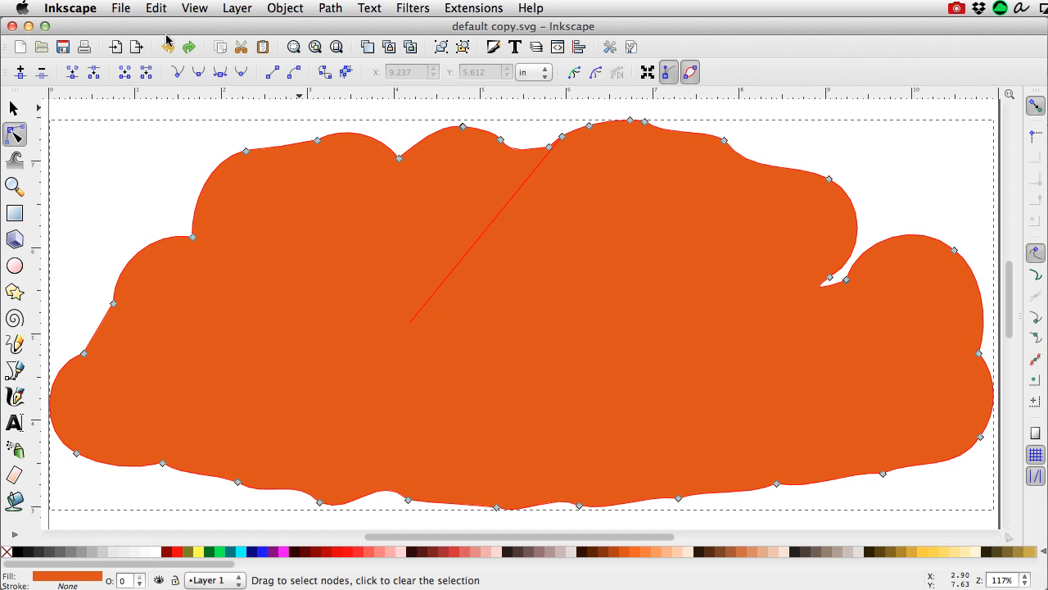
pyautogui.click(160, 8)
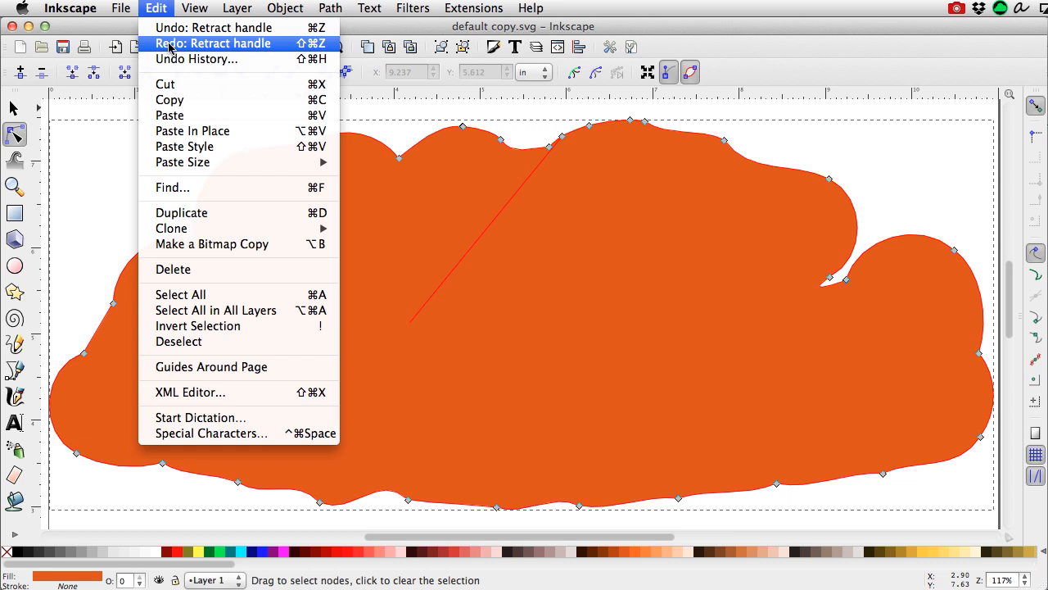
pyautogui.click(168, 43)
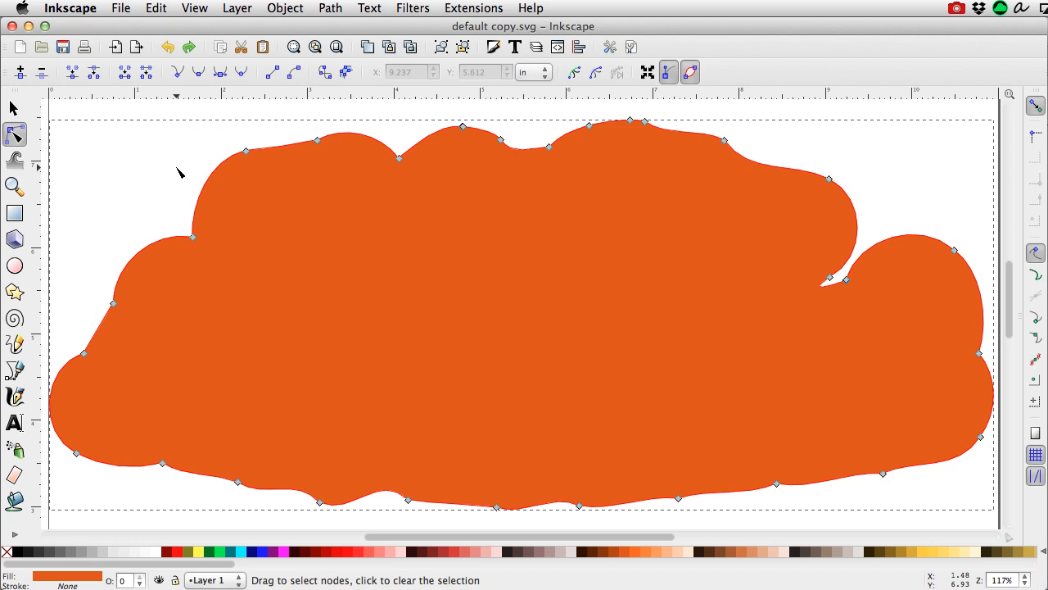
# Step: Lower the orange shape to the bottom, behind the yellow, red and purple lettering layers, and deselect it
pyautogui.click(284, 9)
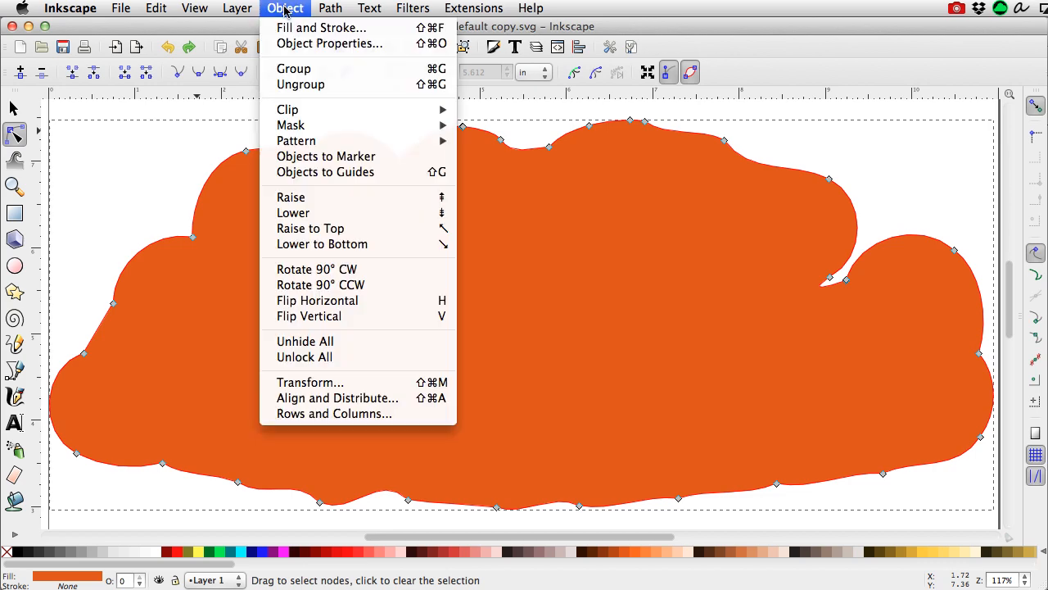
pyautogui.click(342, 244)
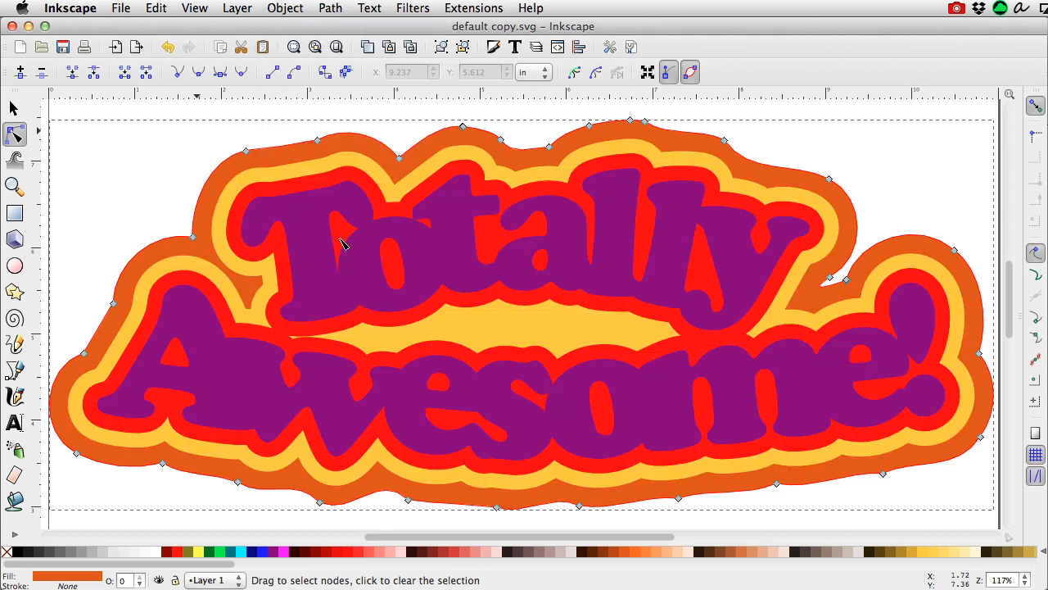
pyautogui.click(14, 108)
pyautogui.click(99, 111)
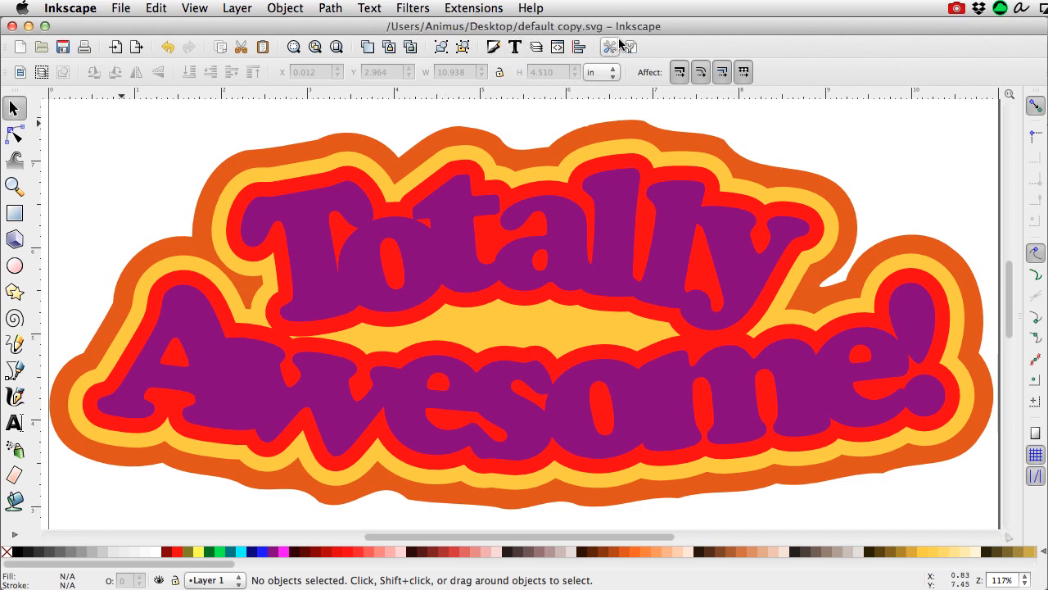
# Step: Save the artwork to the Desktop as TottalyAwesome.svg in Plain SVG format
pyautogui.click(123, 13)
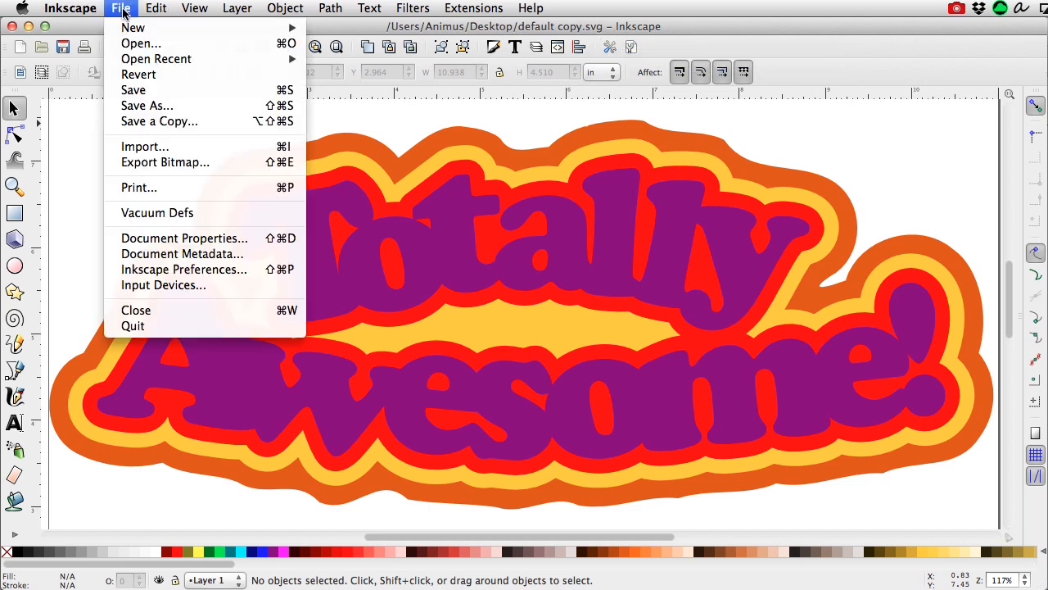
pyautogui.click(150, 106)
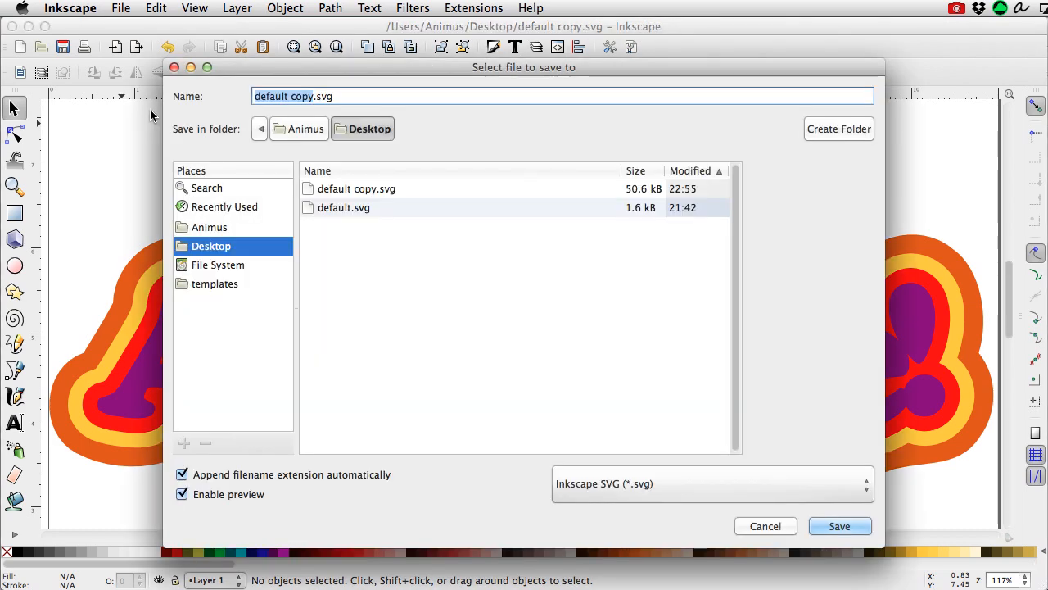
pyautogui.write('TottalyAwesome')
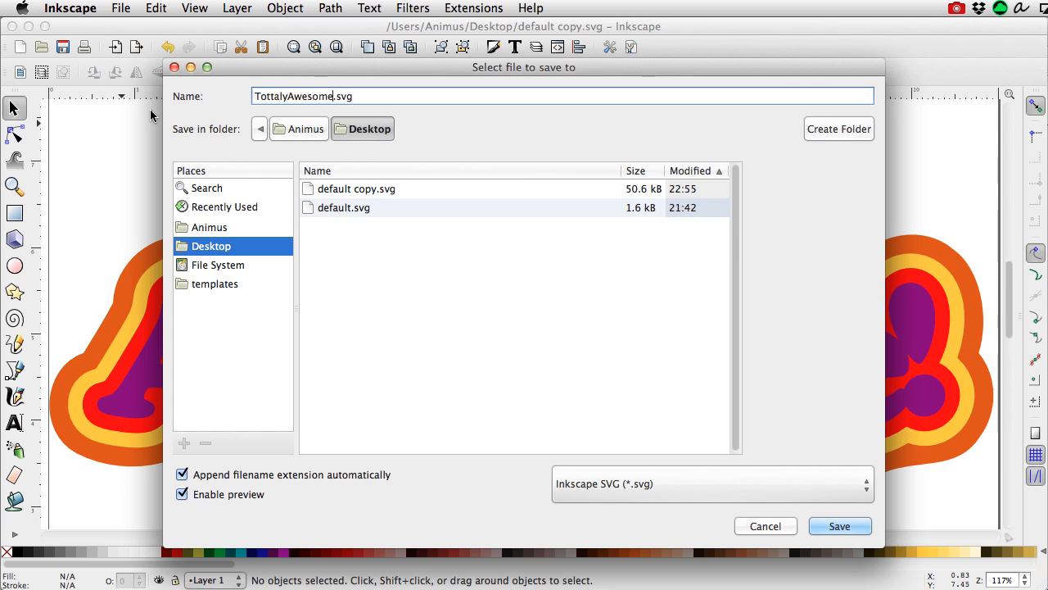
pyautogui.click(682, 487)
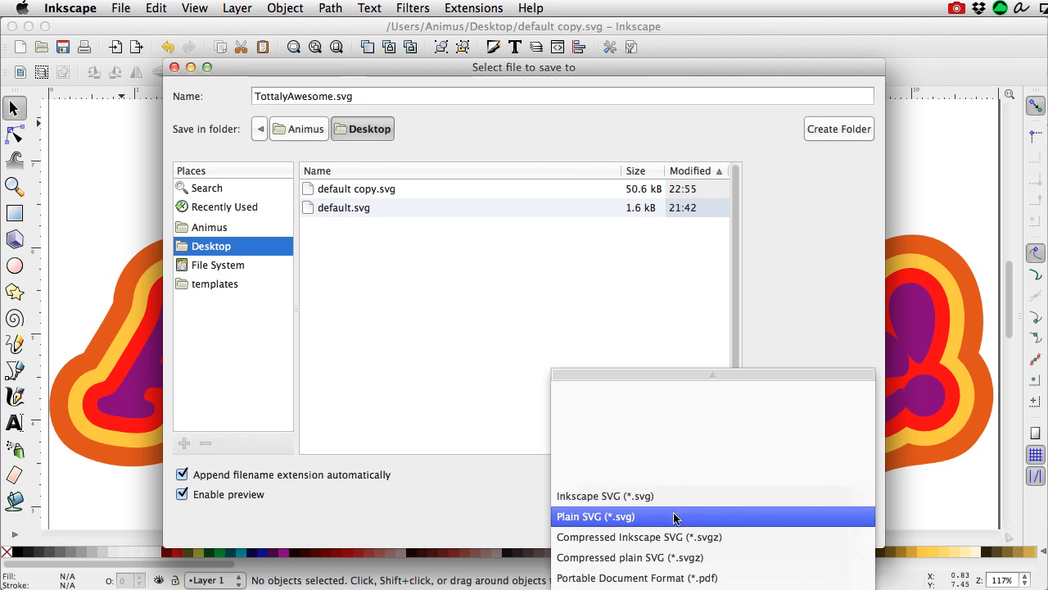
pyautogui.click(676, 516)
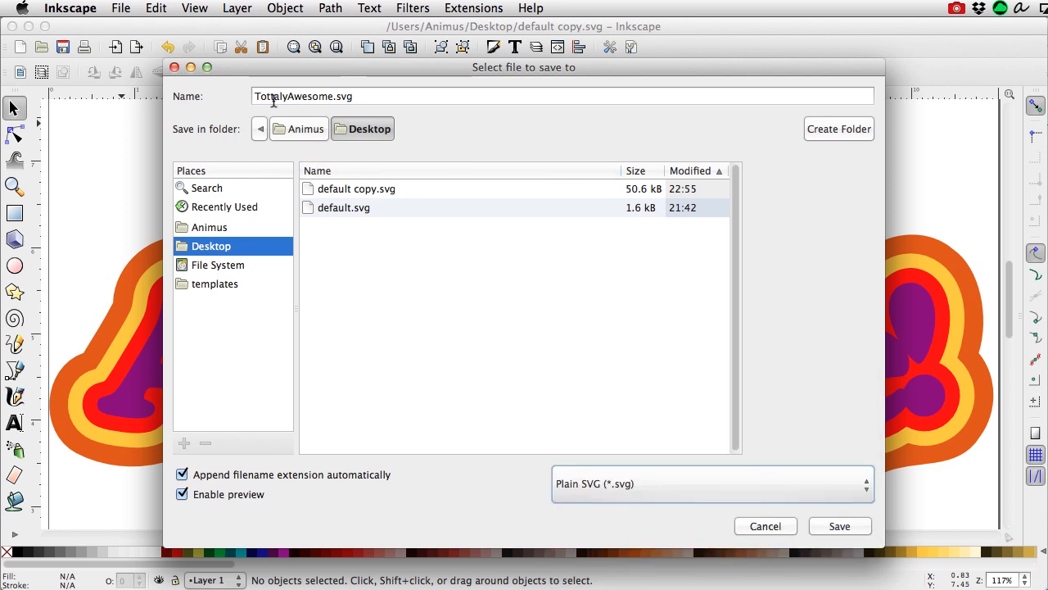
pyautogui.click(843, 525)
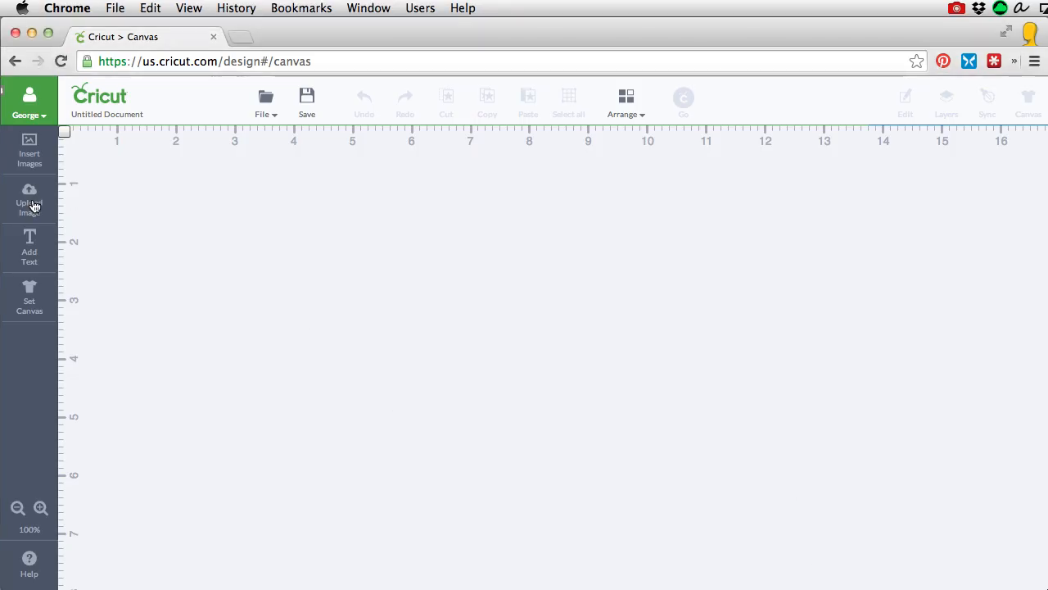
# Step: Switch to Cricut Design Space in Chrome and upload TottalyAwesome.svg from the Desktop as a vector image, saving it under the name TottalyAwesome
pyautogui.click(35, 206)
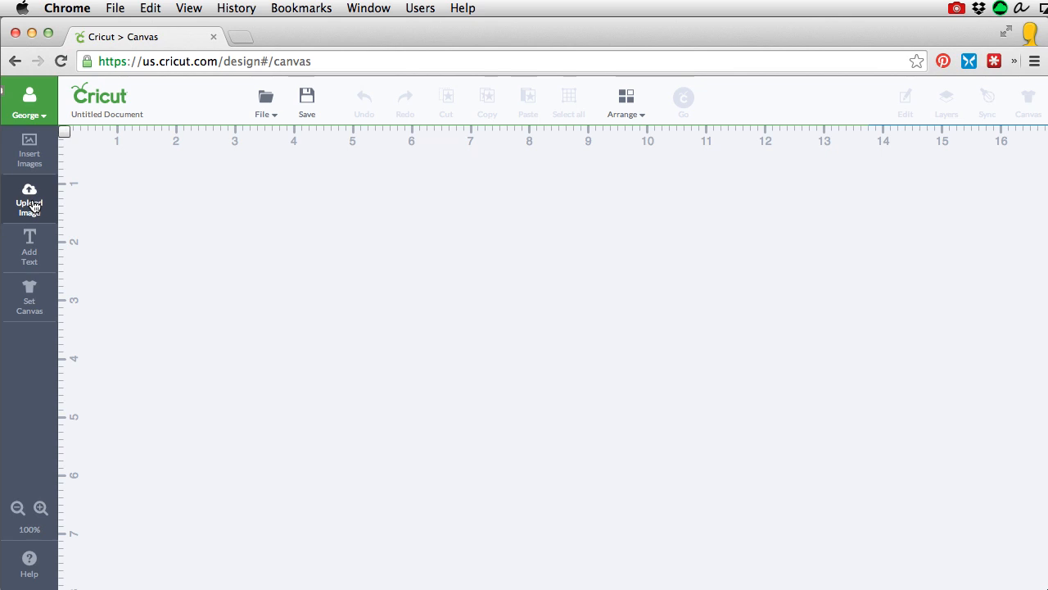
pyautogui.click(35, 206)
pyautogui.click(711, 239)
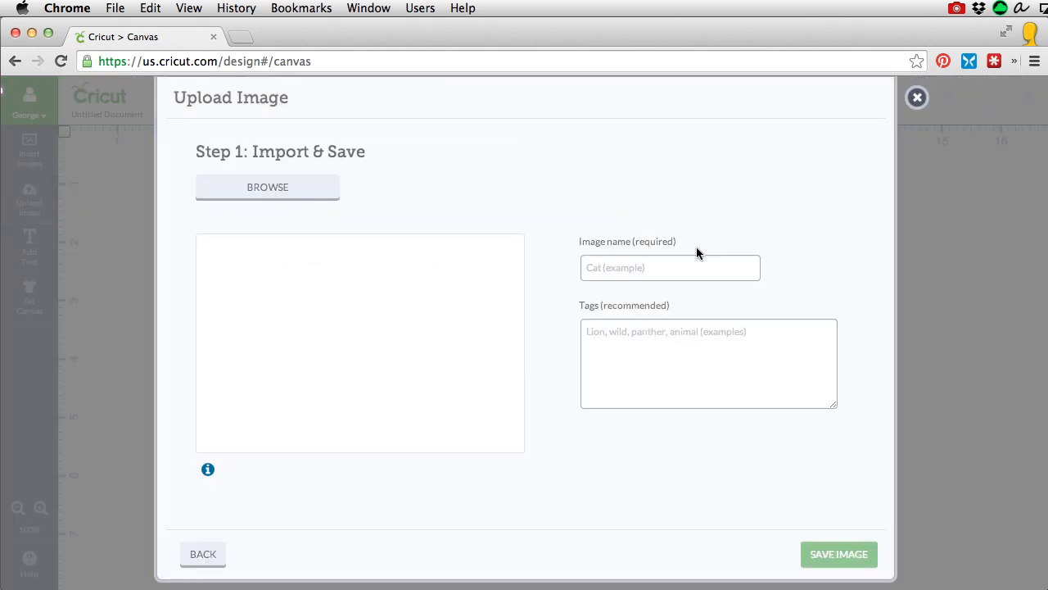
pyautogui.click(310, 190)
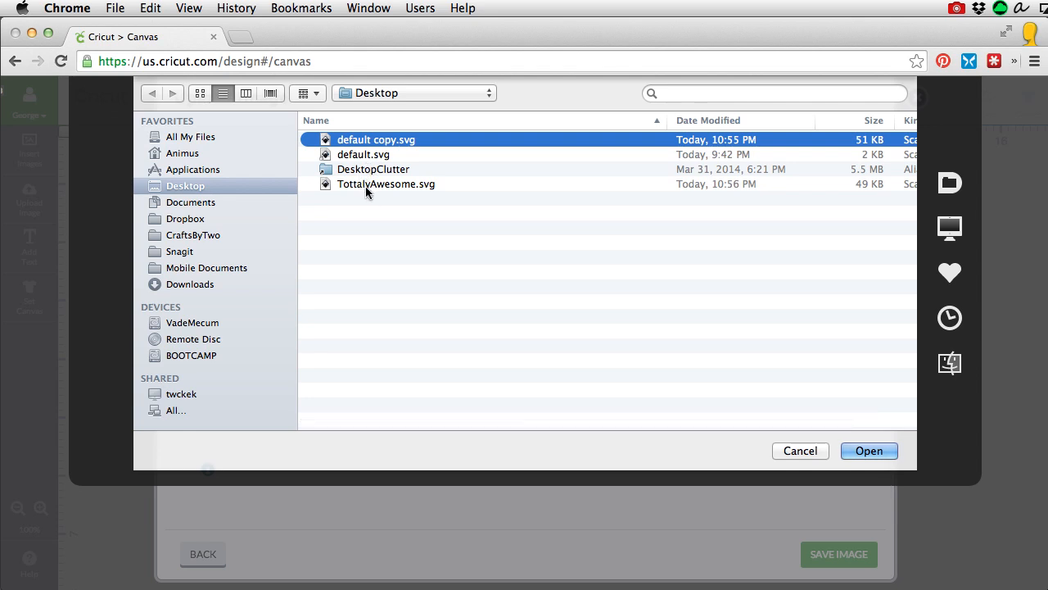
pyautogui.click(365, 186)
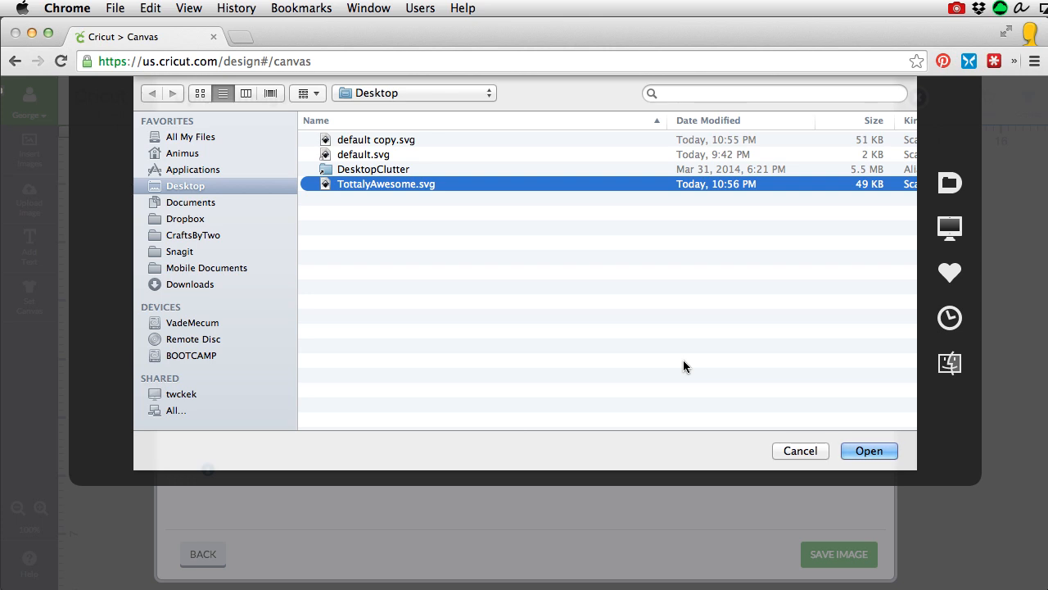
pyautogui.click(881, 452)
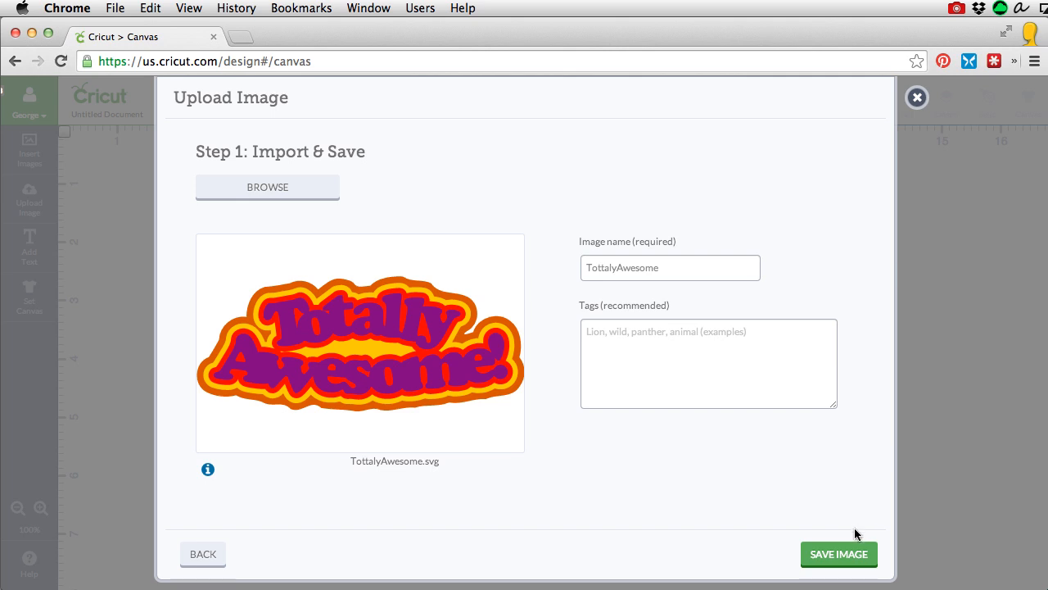
pyautogui.click(834, 557)
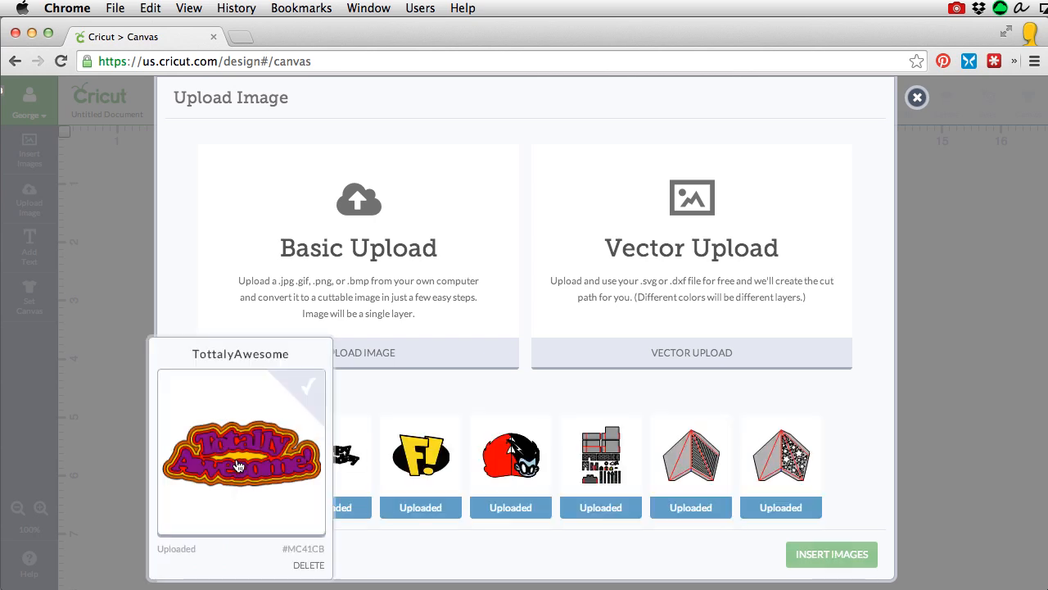
# Step: Insert the uploaded TottalyAwesome image into the canvas's upper-left corner and enlarge it to about 11.5 inches wide
pyautogui.click(238, 465)
pyautogui.click(832, 555)
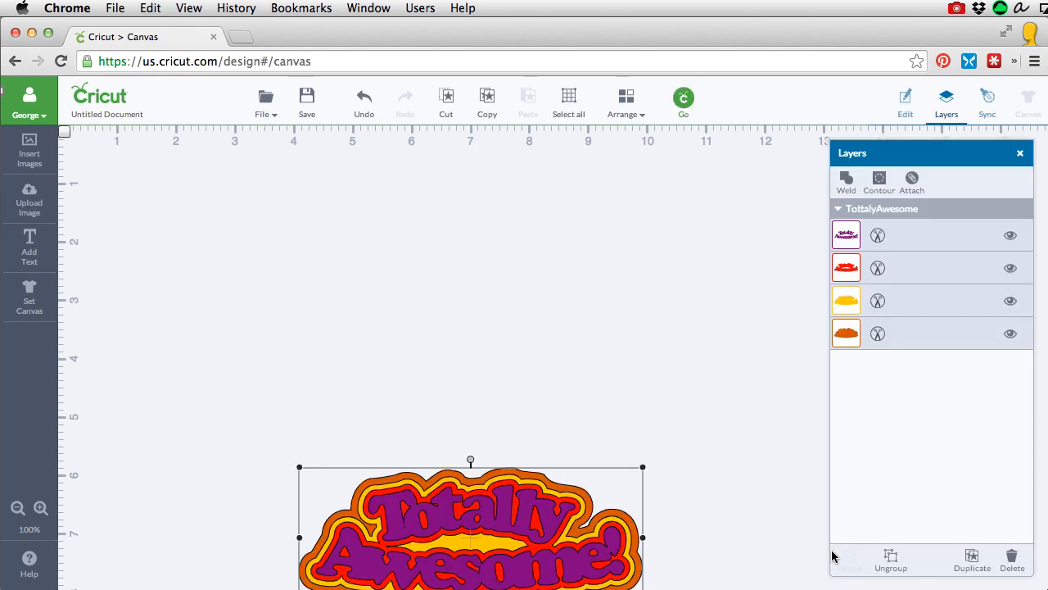
pyautogui.moveTo(539, 515); pyautogui.dragTo(313, 186)
pyautogui.moveTo(416, 281); pyautogui.dragTo(750, 462)
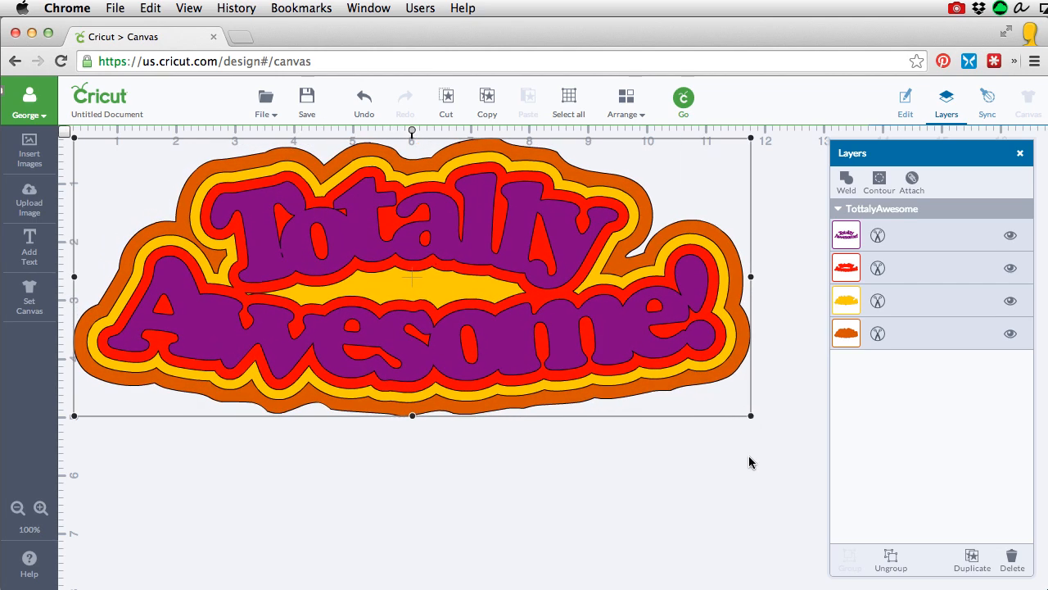
# Step: Preview the project's red, yellow and orange cutting mats and proceed to the cutting stage with the orange mat
pyautogui.click(684, 97)
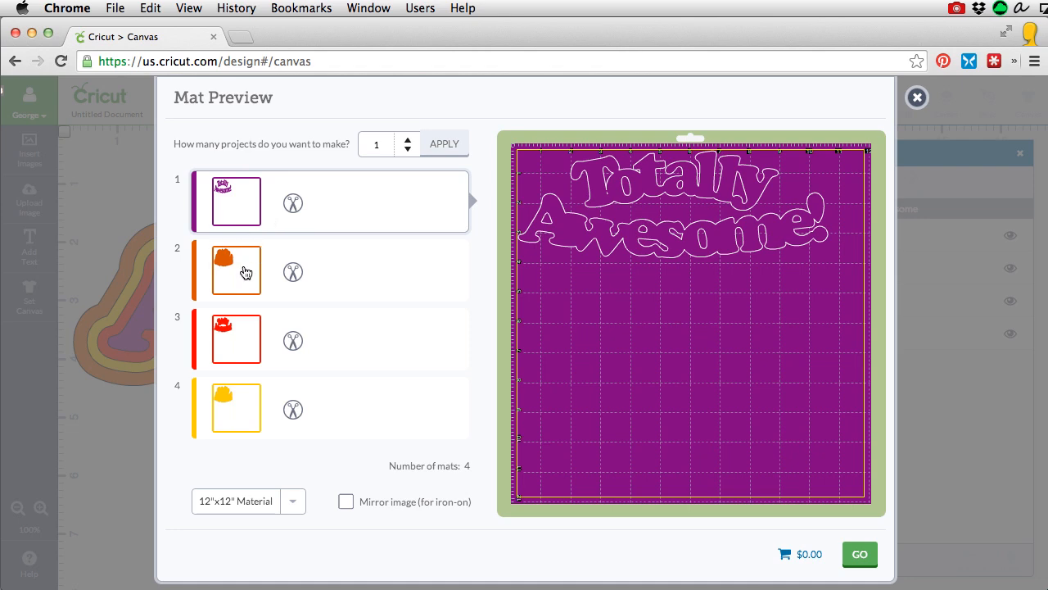
pyautogui.click(243, 347)
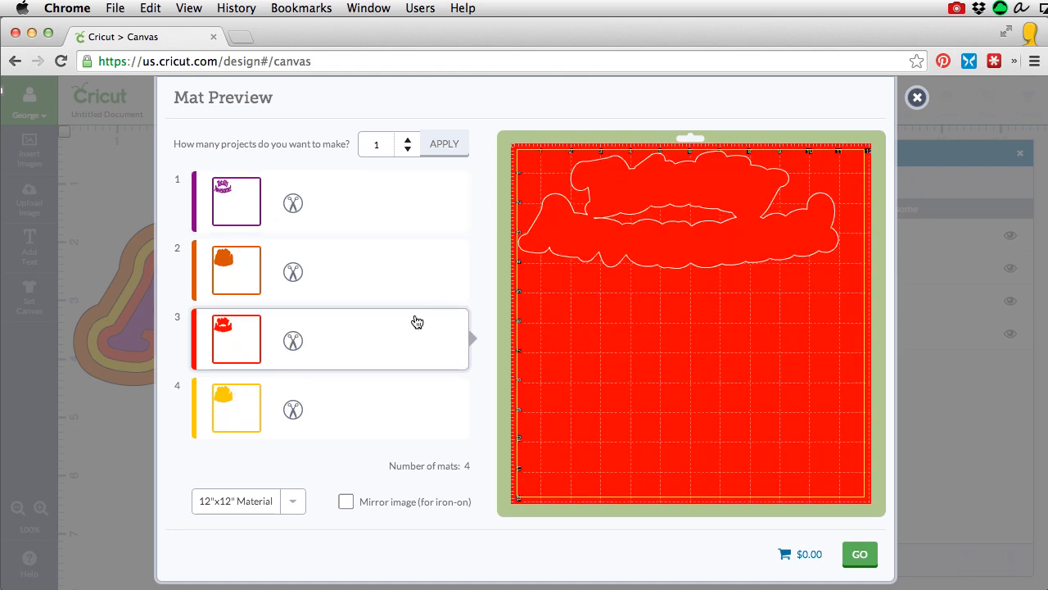
pyautogui.click(242, 408)
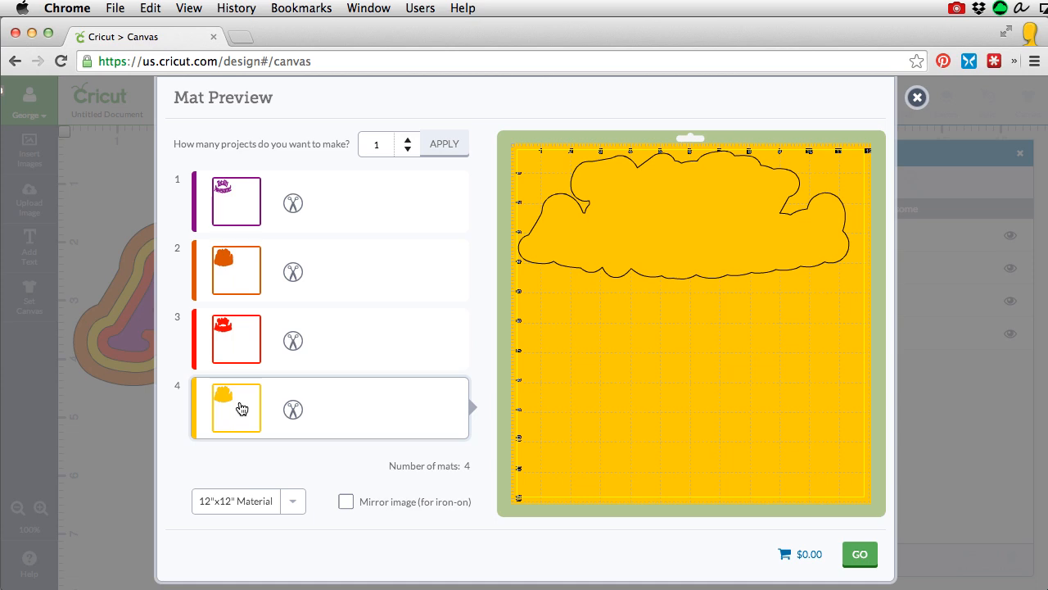
pyautogui.click(242, 279)
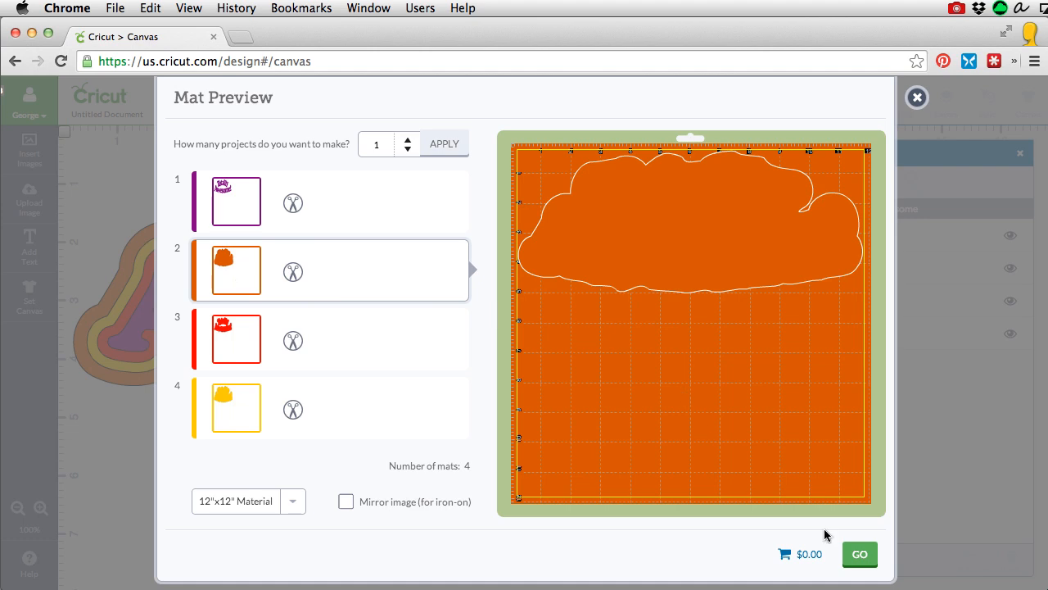
pyautogui.click(855, 559)
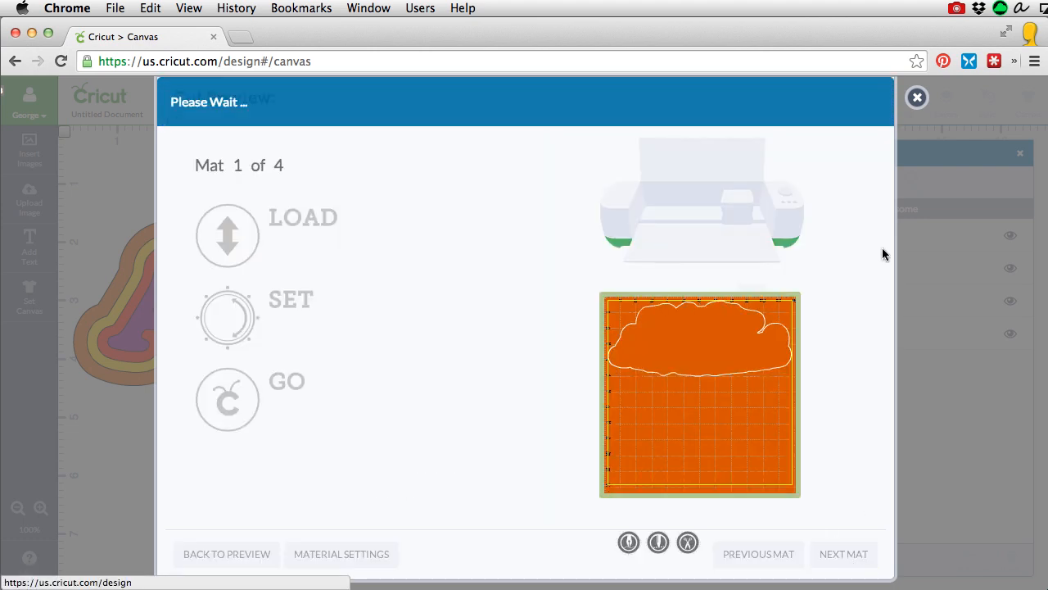